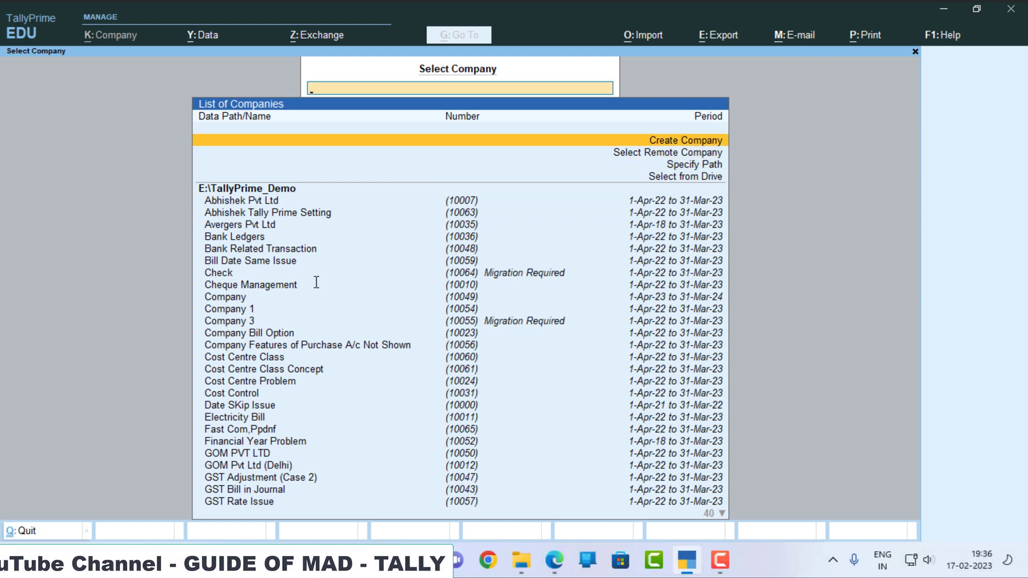
Step: Start creating a new company named QUESTION PAPER LTD, keeping the same mailing name
key("Return")
type("QUES")
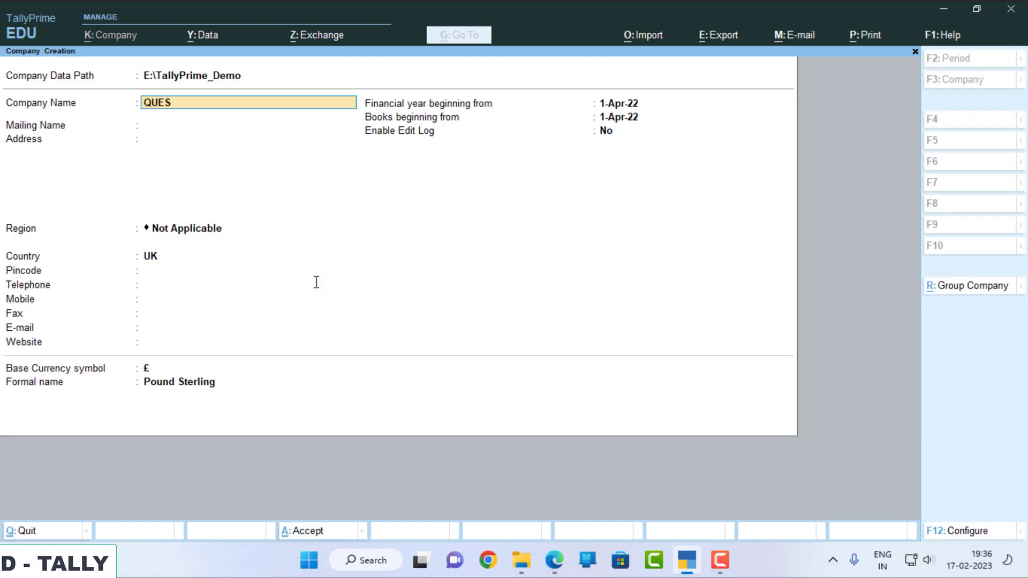
type("TION PAPER LTD")
key("Return")
key("Return")
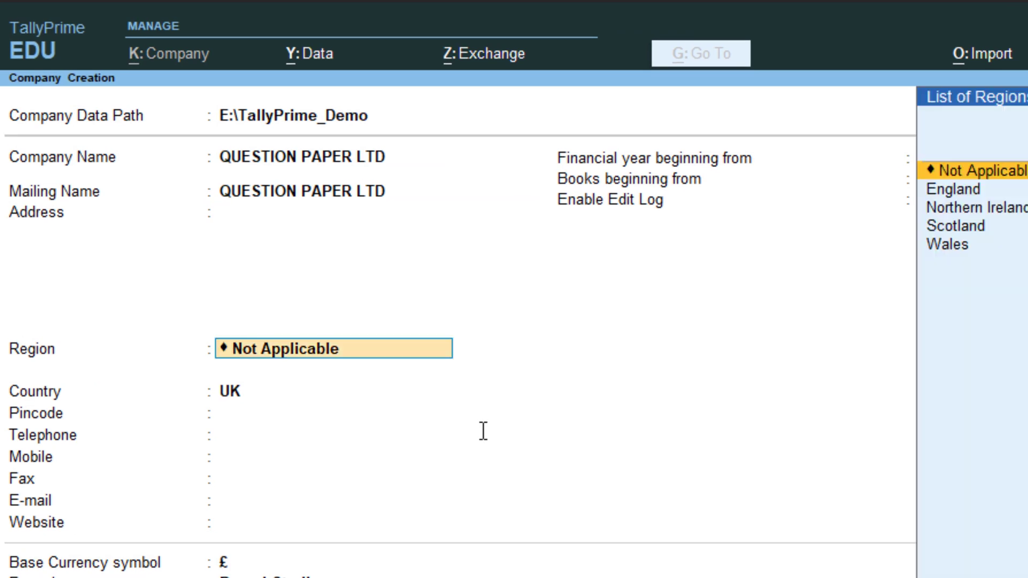
Step: Check the company requirements in the question paper PDF, and set the company's region to Delhi, India
key("alt+Tab")
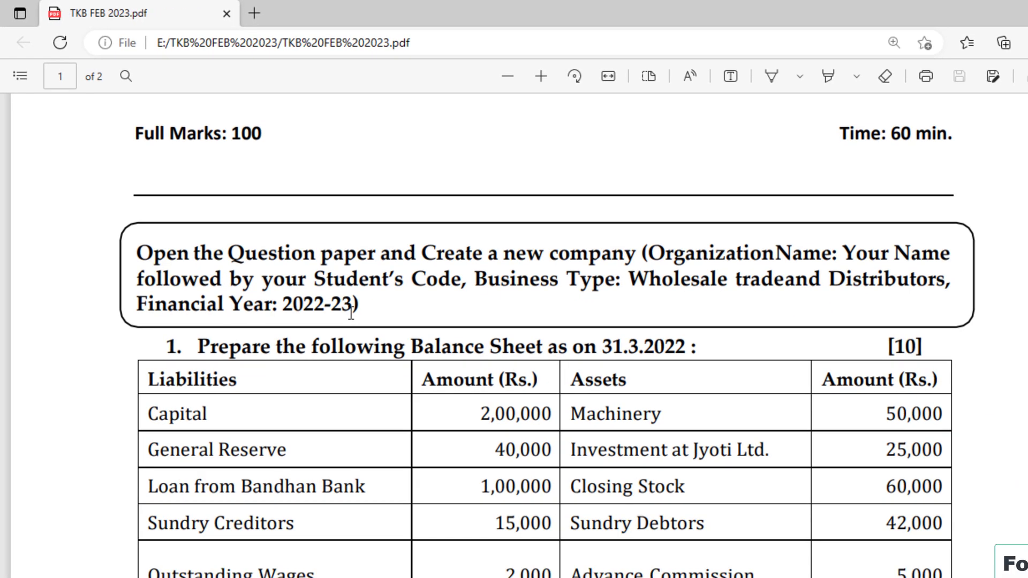
key("alt+Tab")
key("alt+Tab")
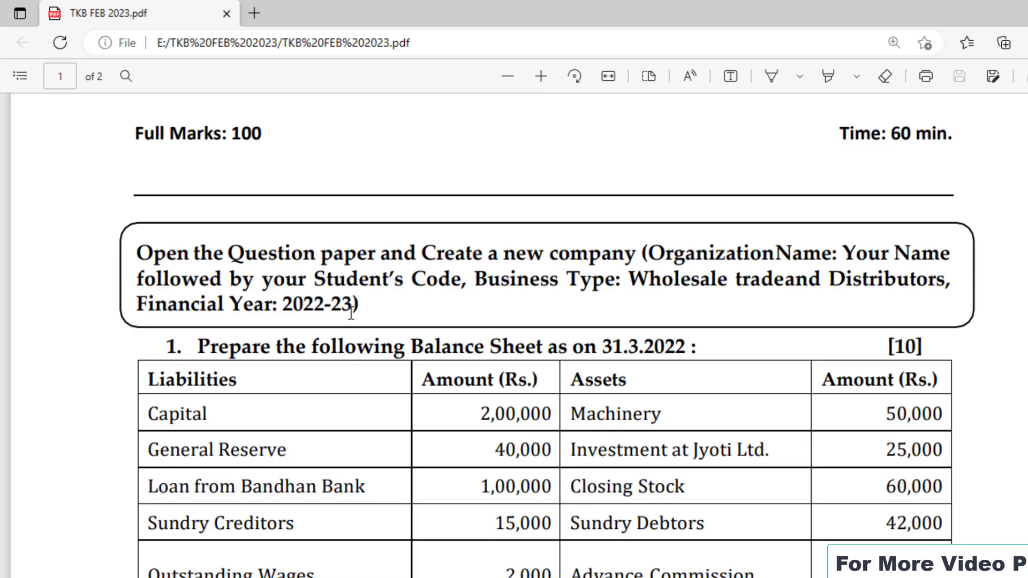
key("alt+Tab")
type("DELH")
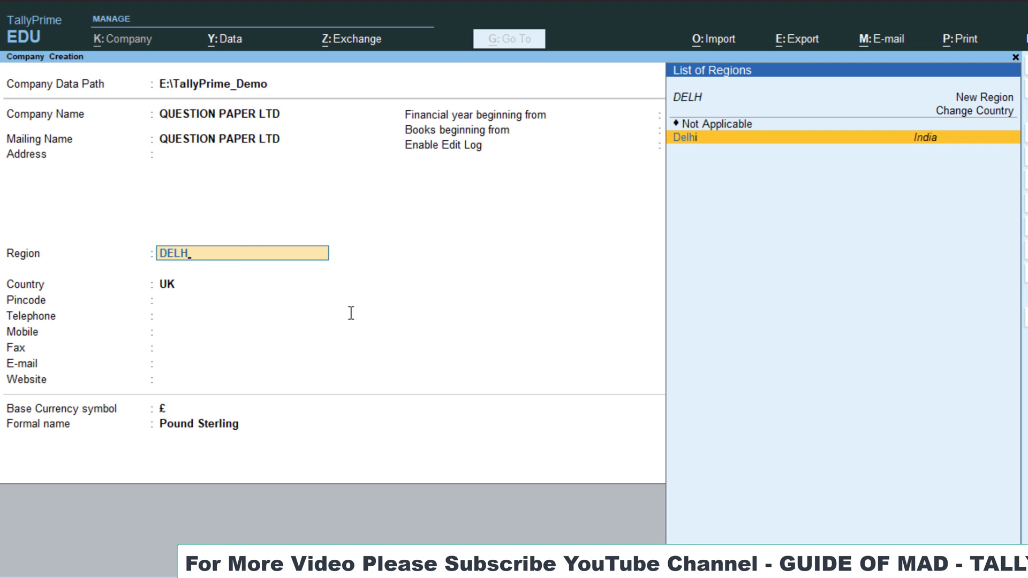
key("Return")
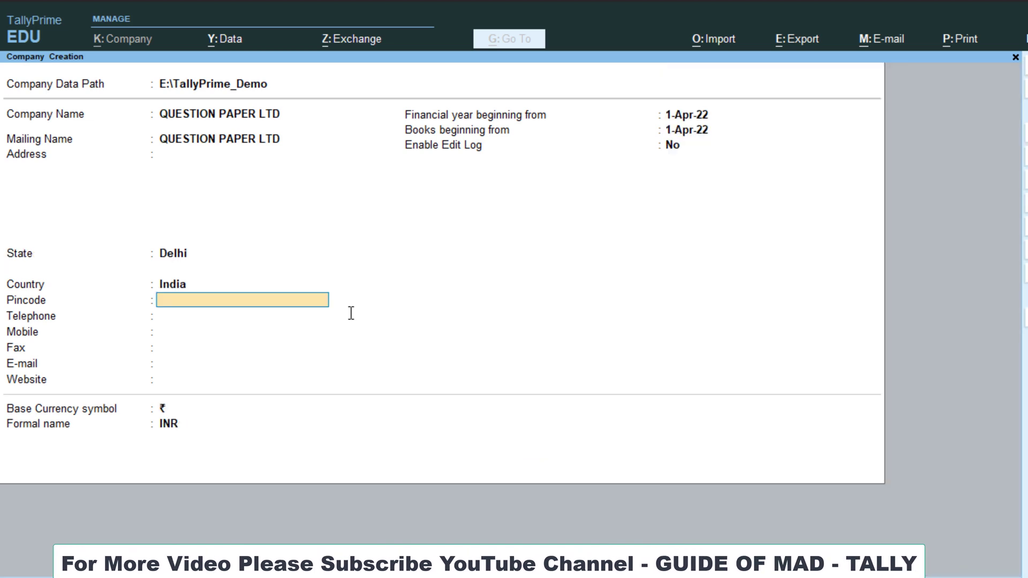
Step: Create the company with financial year and books beginning 1-Apr-22 and INR currency, accepting the default company features
key("Return")
key("Return")
key("Return")
key("Return")
key("Return")
key("Return")
key("Return")
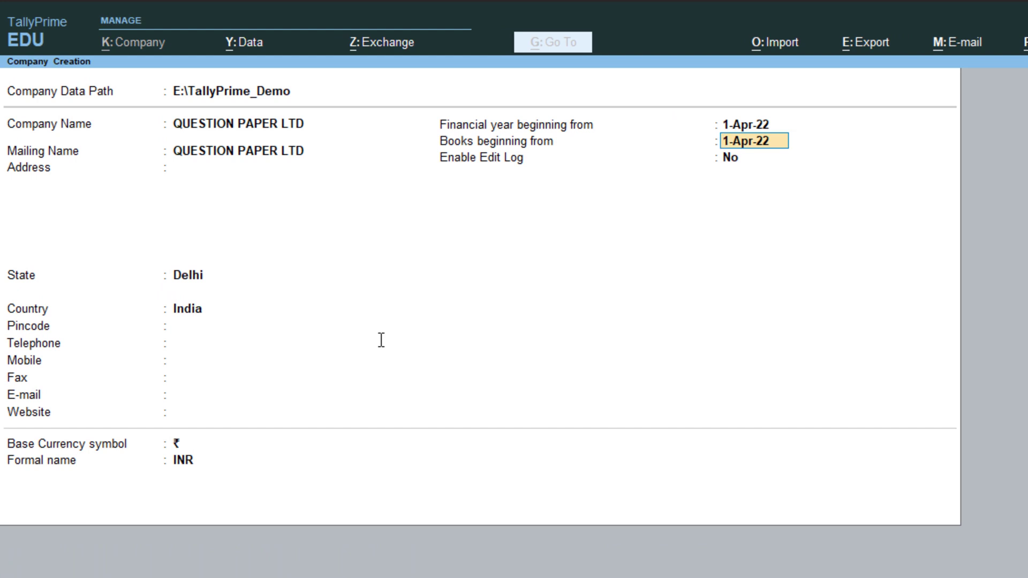
key("Return")
key("Return")
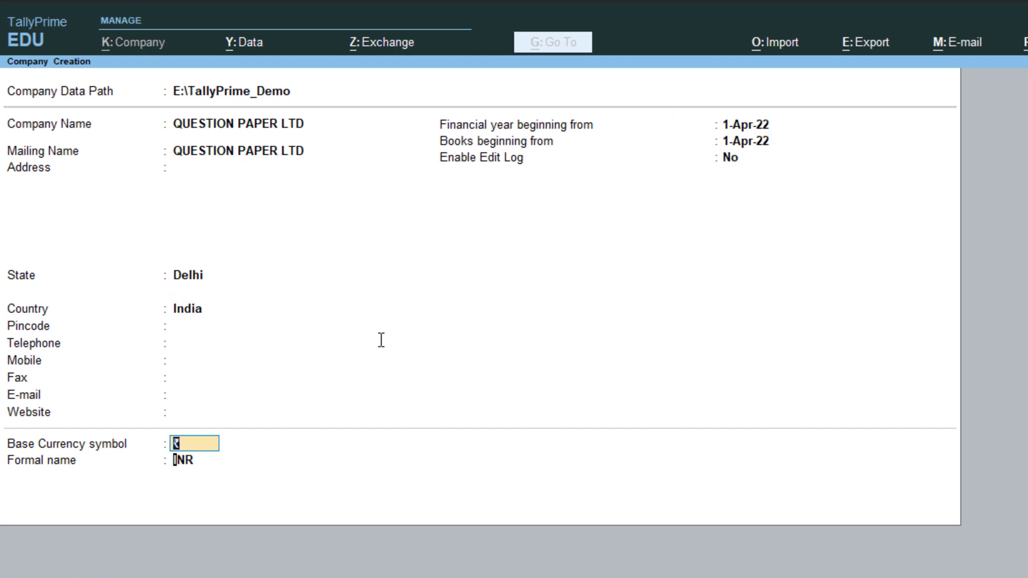
key("Return")
key("Return")
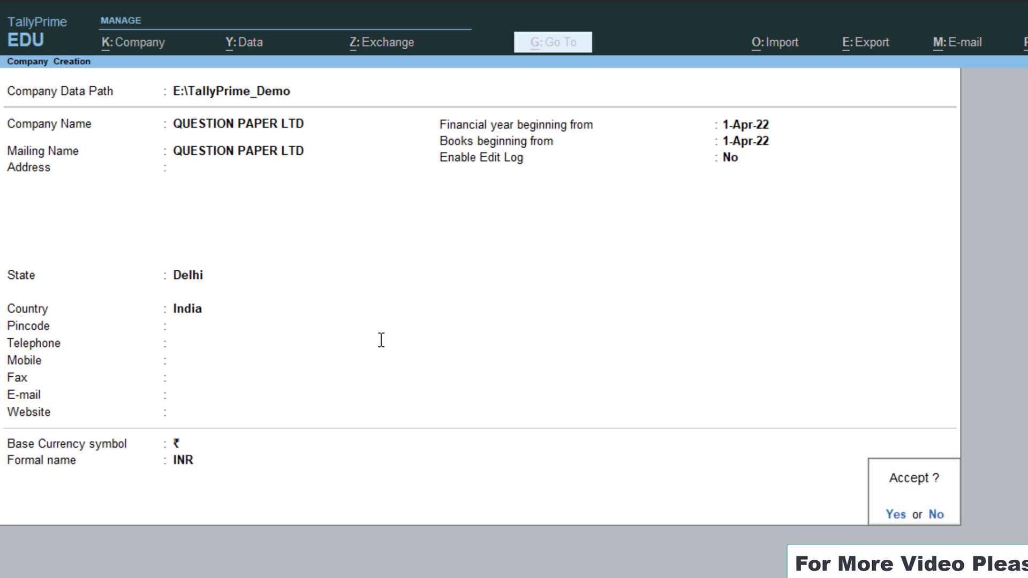
key("Return")
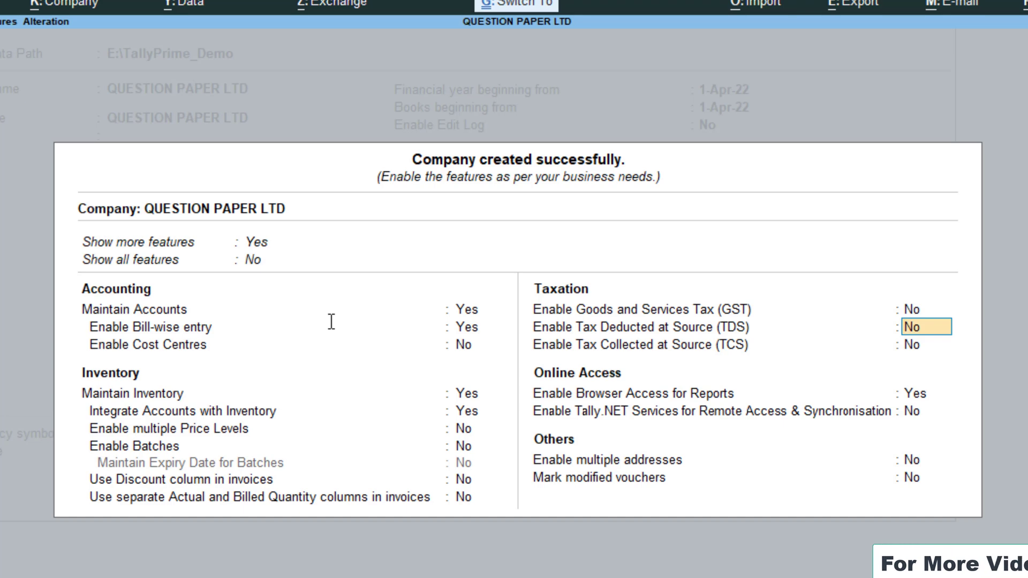
key("ctrl+a")
Step: Examine the balance sheet, creditor and debtor details, and Newtown Godown stock tables in the question paper PDF
key("alt+Tab")
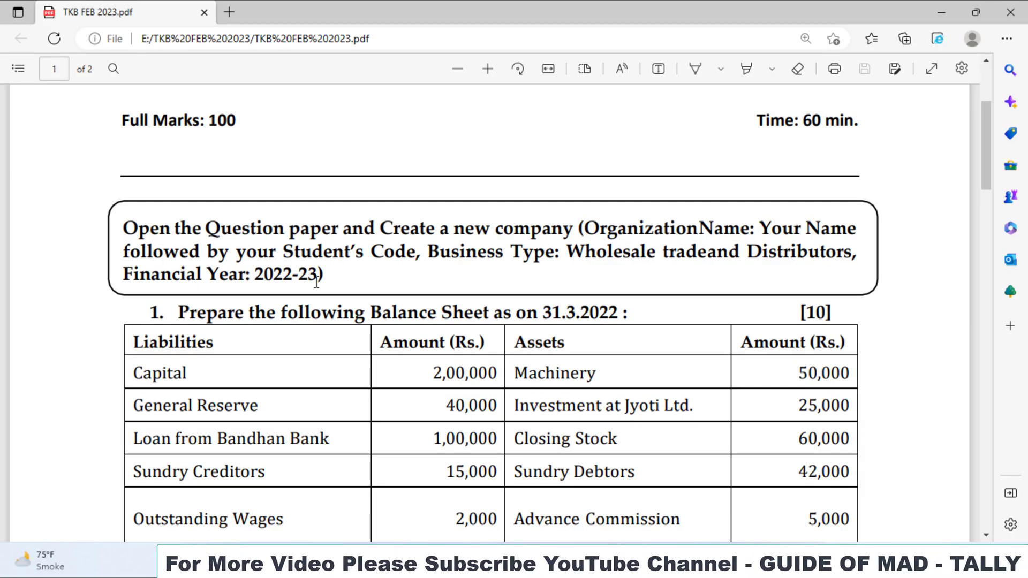
scroll(317, 282, "down", 1)
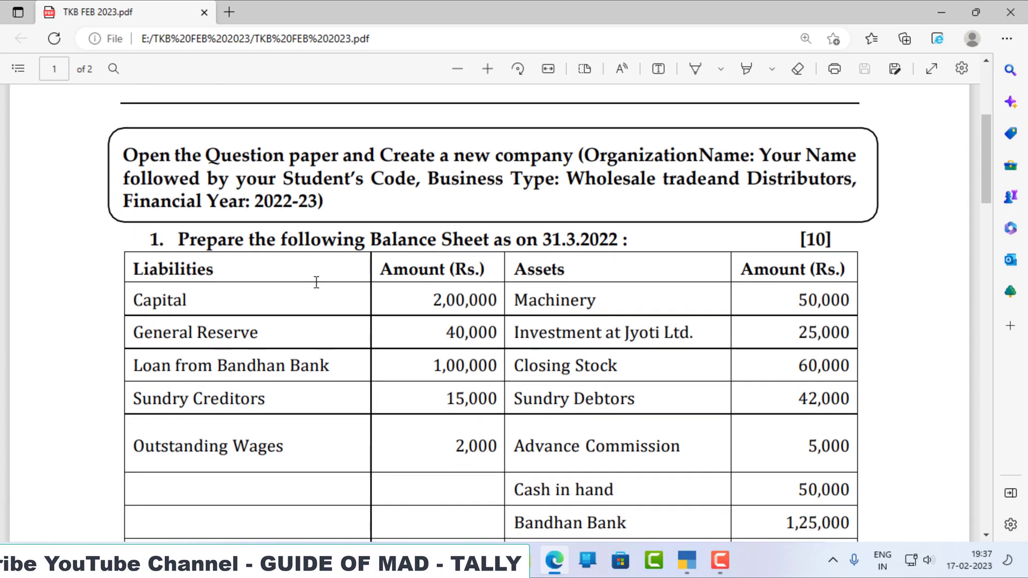
scroll(317, 282, "down", 1)
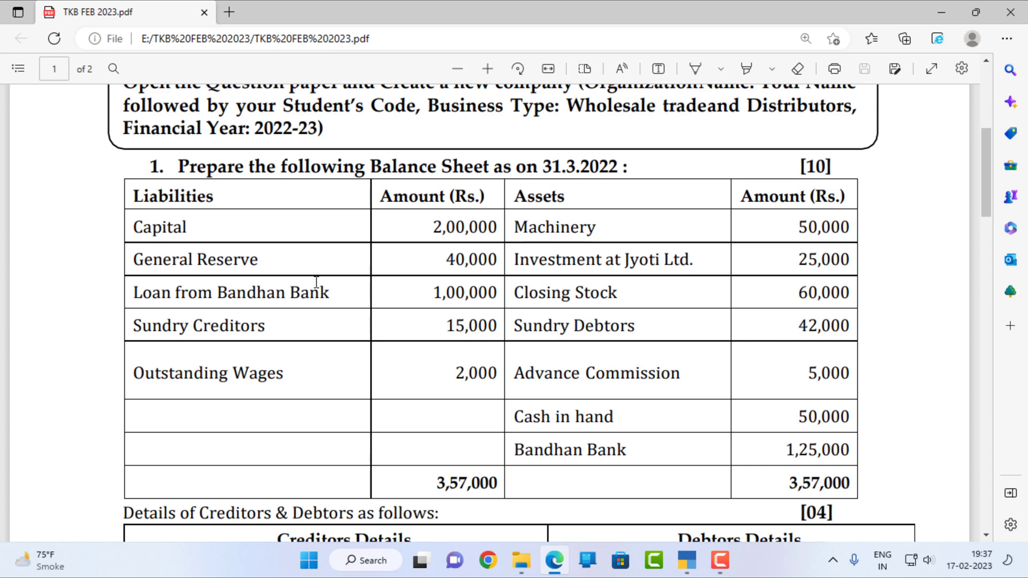
scroll(317, 282, "down", 2)
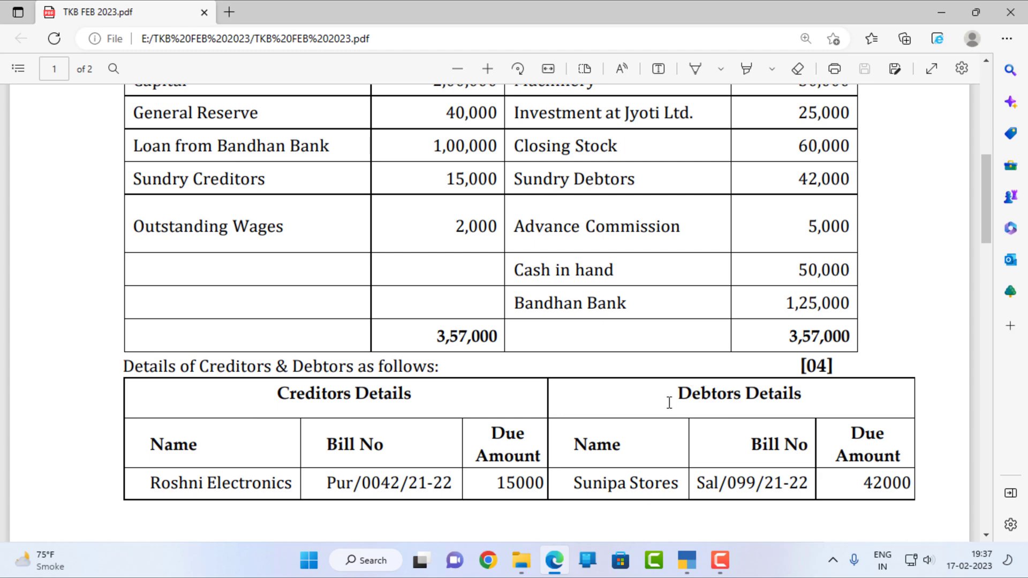
scroll(743, 409, "down", 3)
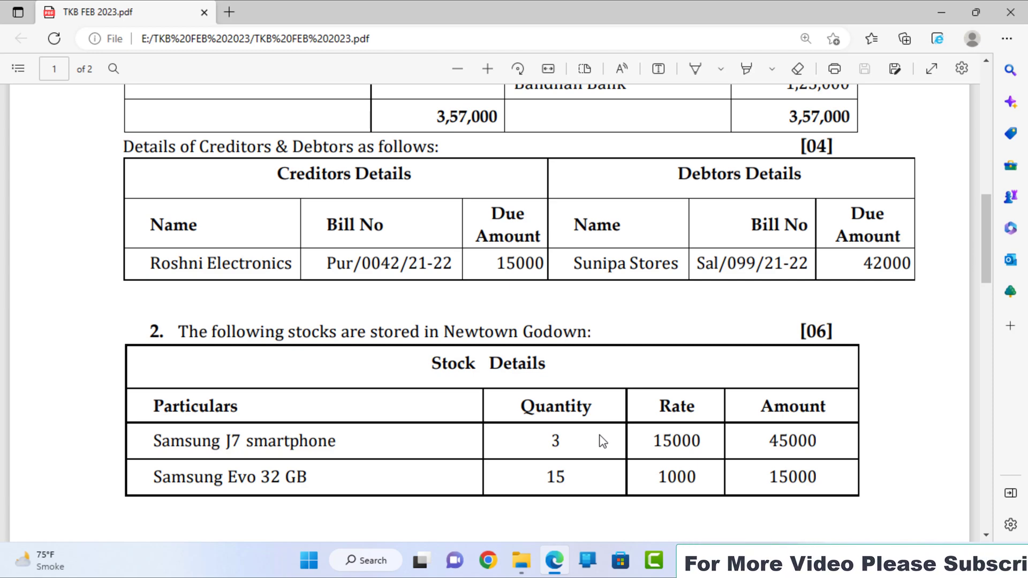
scroll(603, 441, "up", 1)
scroll(601, 439, "up", 1)
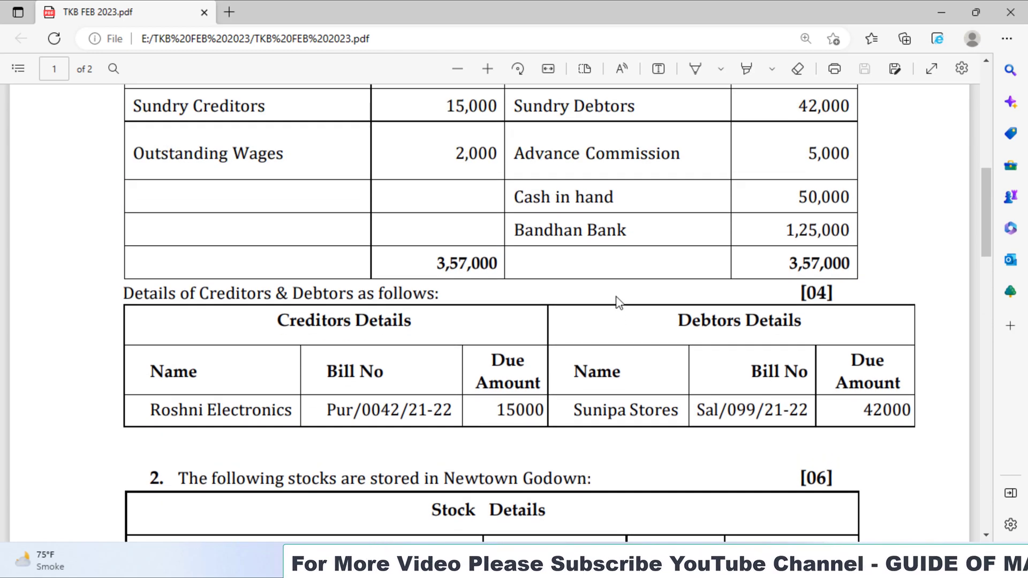
scroll(615, 298, "up", 1)
scroll(792, 177, "down", 2)
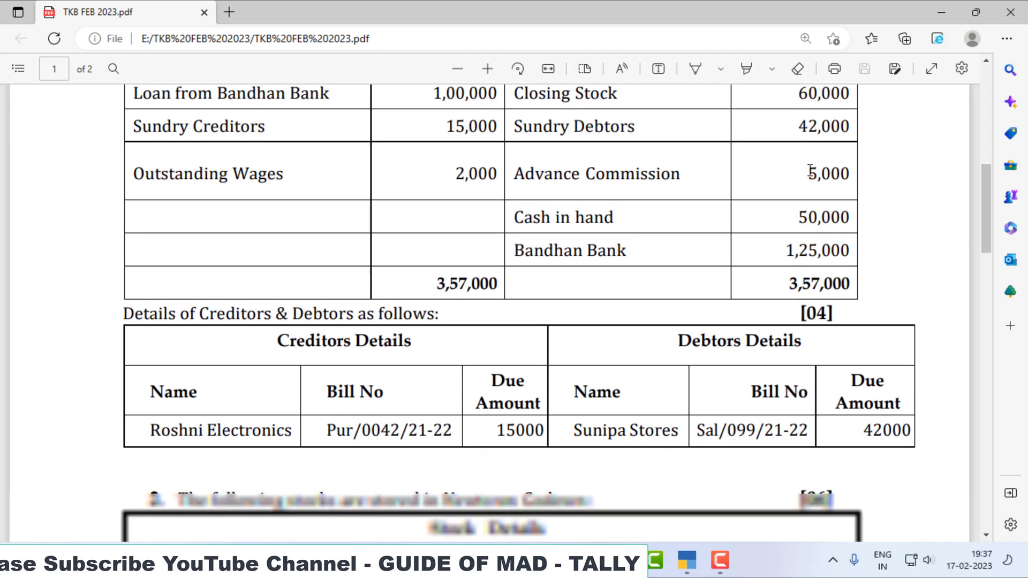
scroll(802, 190, "down", 1)
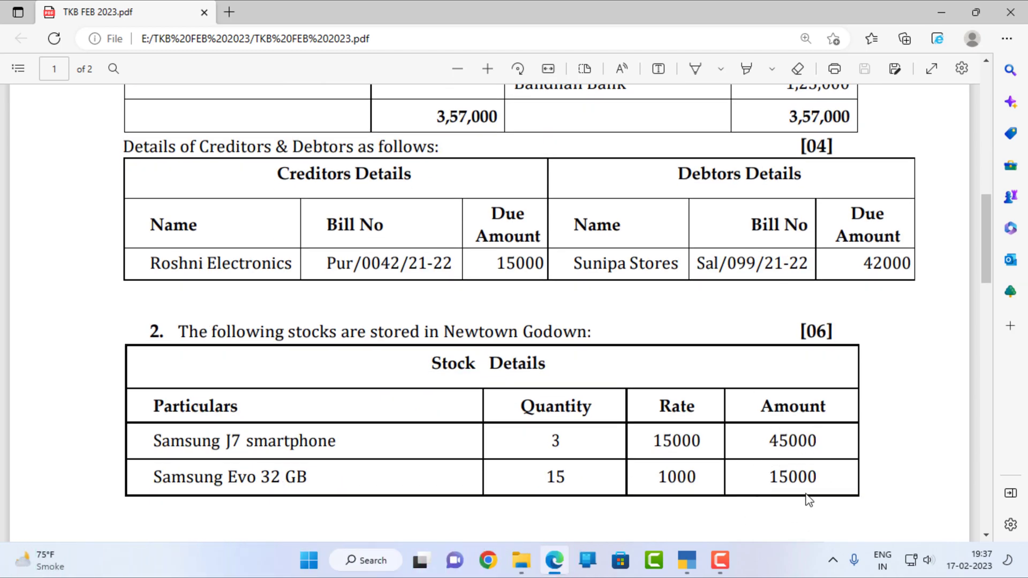
scroll(779, 448, "up", 4)
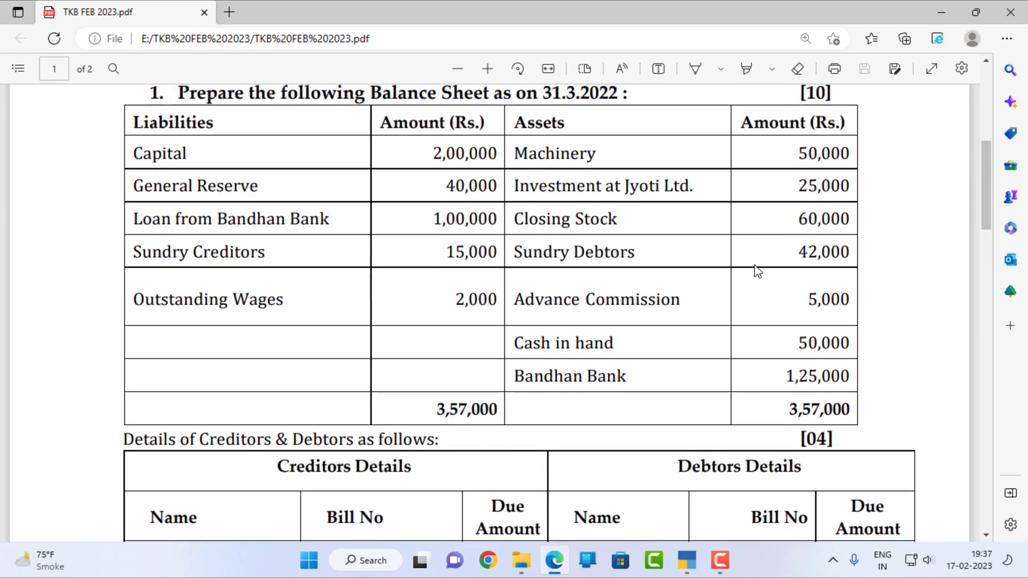
scroll(758, 272, "up", 1)
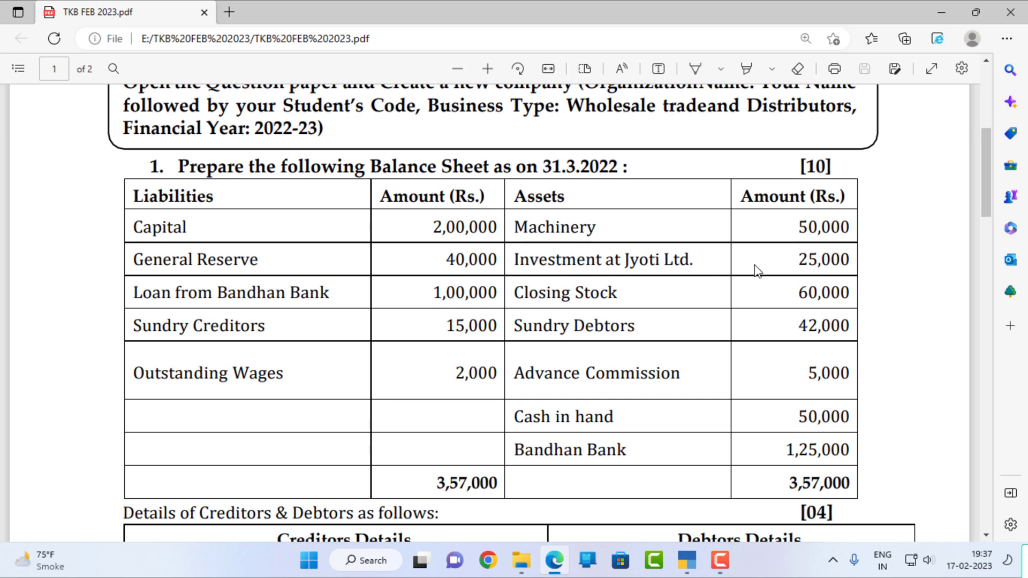
Step: Switch back to TallyPrime and open the existing Cash ledger for alteration
key("alt+Tab")
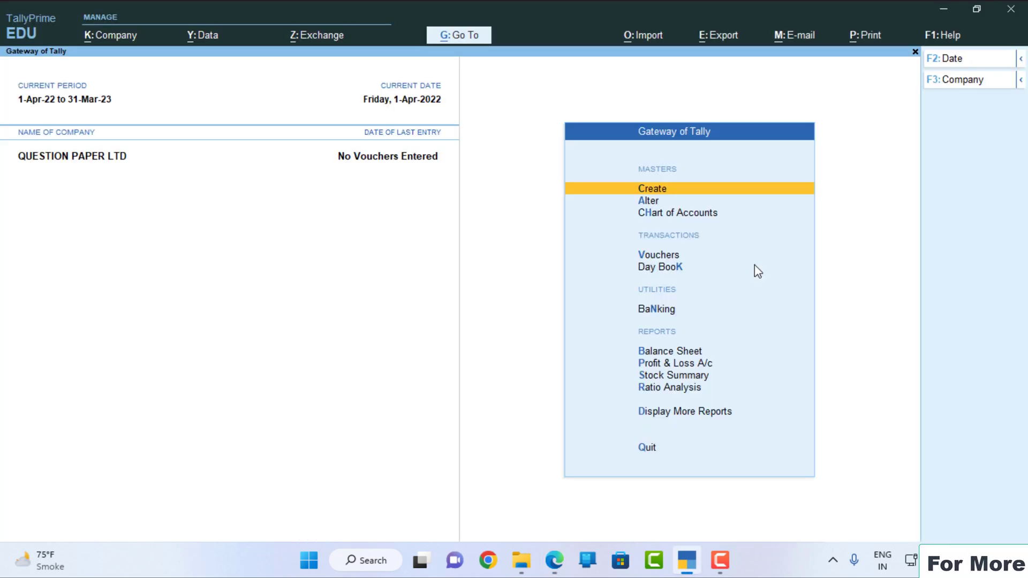
key("Down")
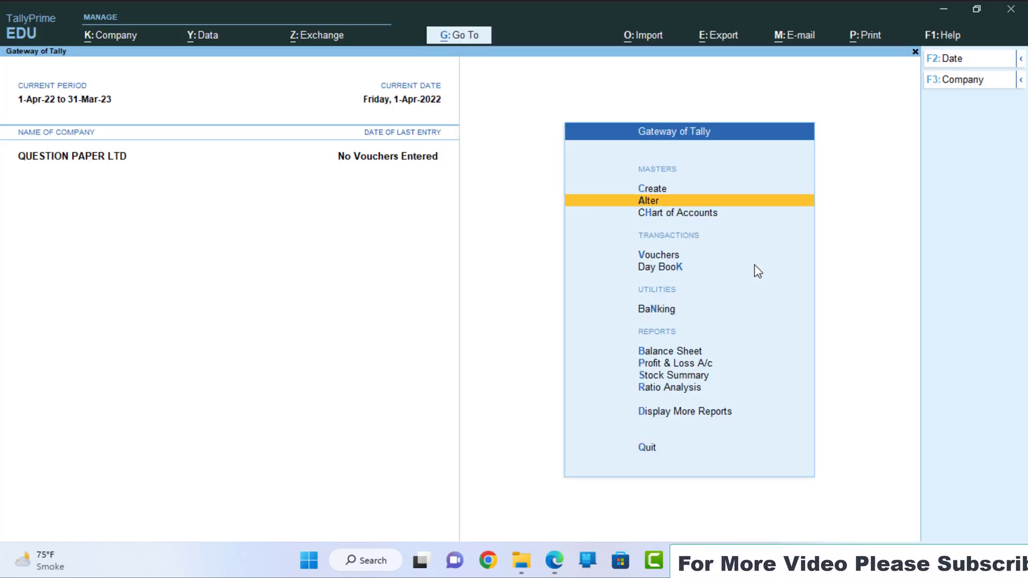
key("Return")
key("Down")
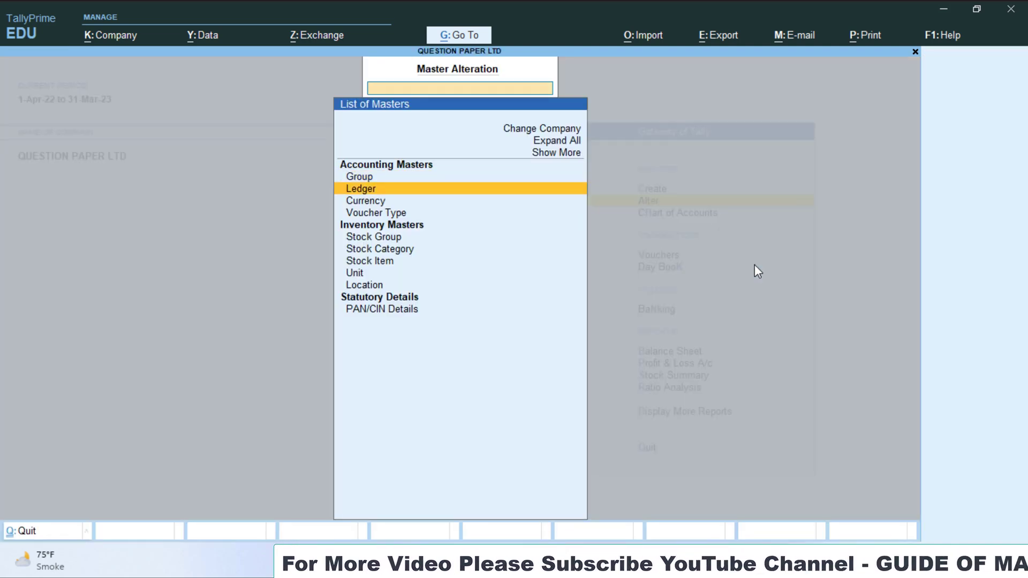
key("Return")
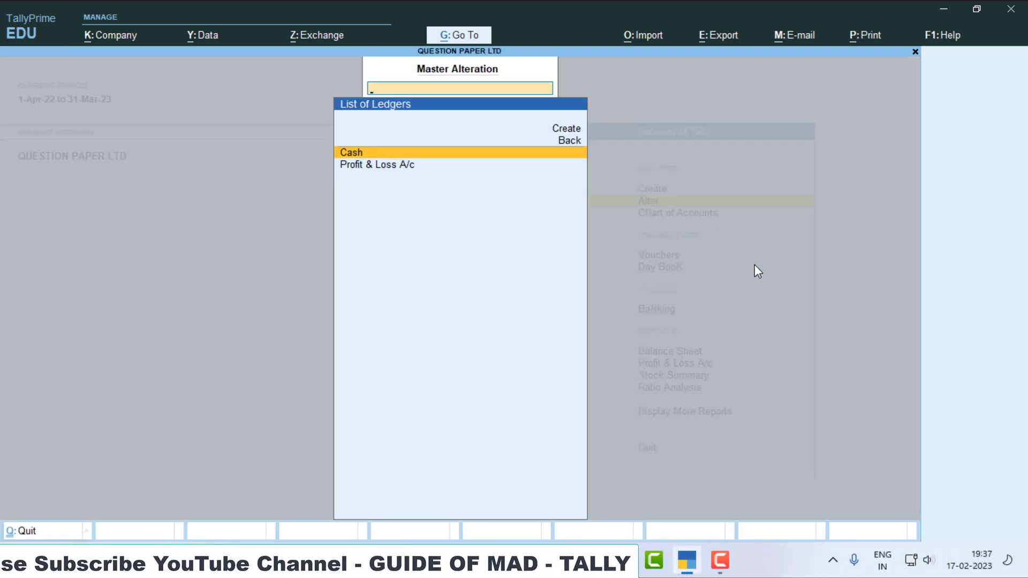
key("Return")
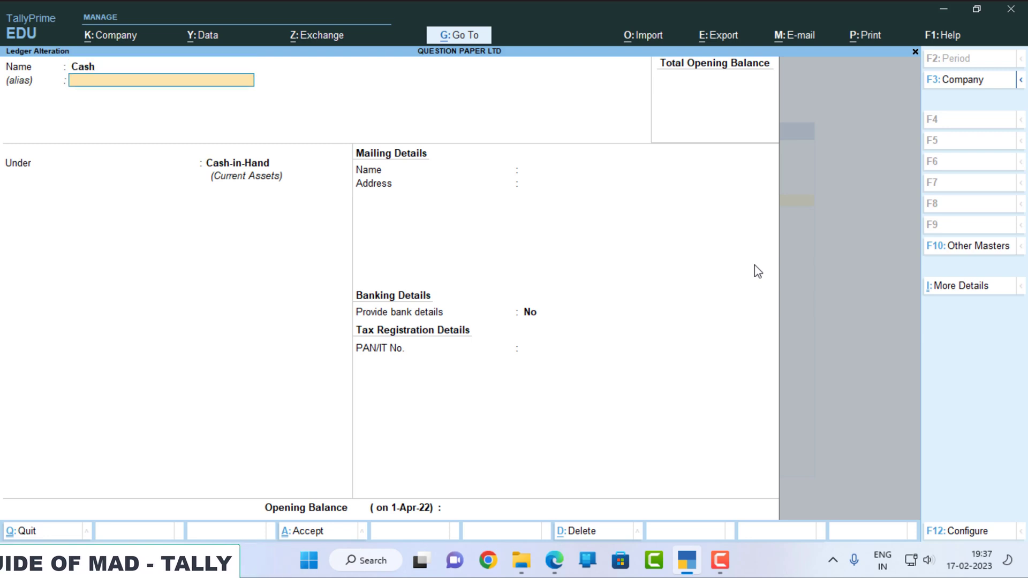
Step: Set the Cash ledger's opening balance to 50,000 Dr from the question paper's cash in hand, and save it
key("Return")
key("Return")
key("Return")
key("Return")
key("Return")
key("alt+Tab")
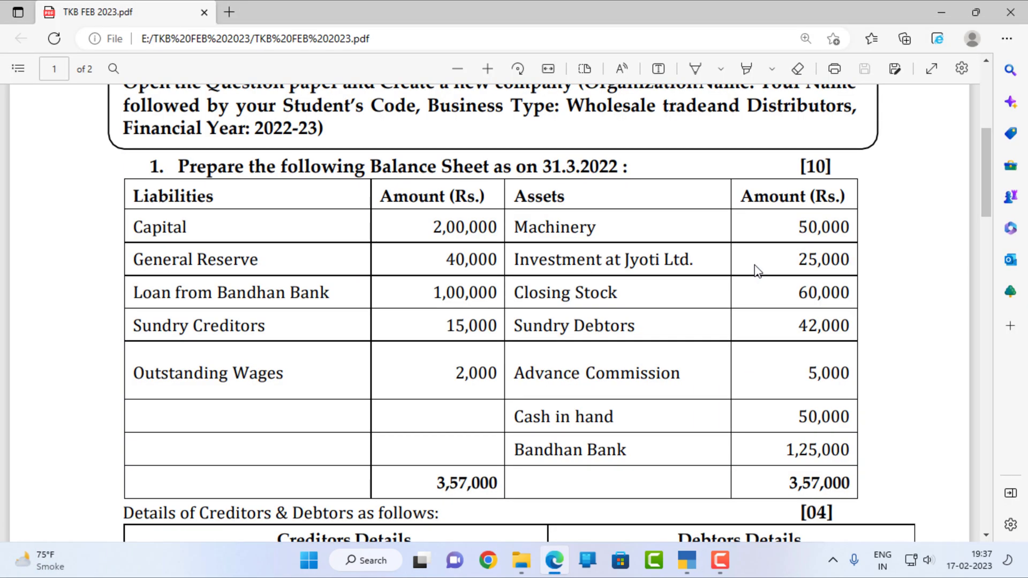
key("alt+Tab")
key("alt+Tab")
key("alt+Tab")
type("5")
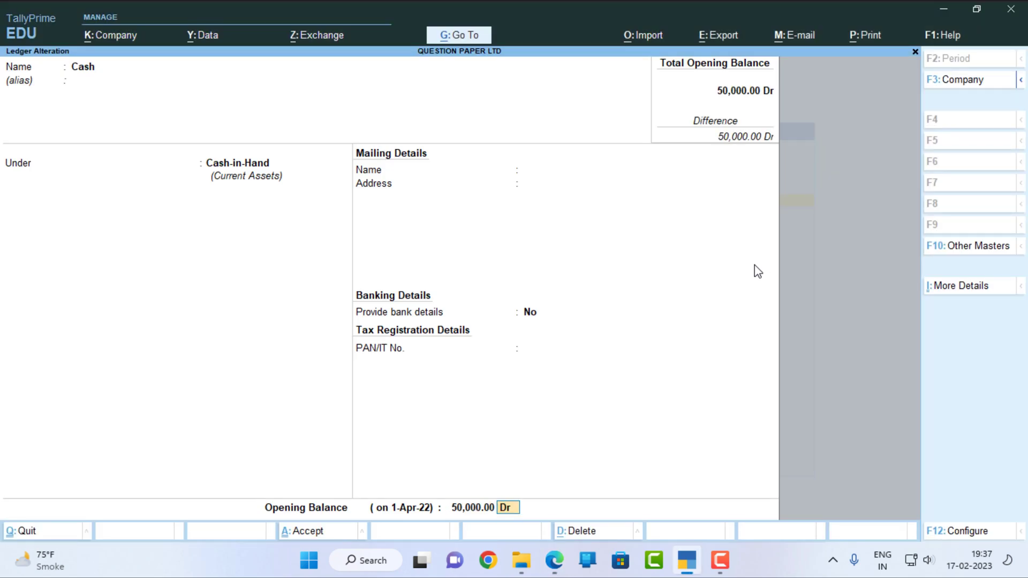
key("Return")
key("Return")
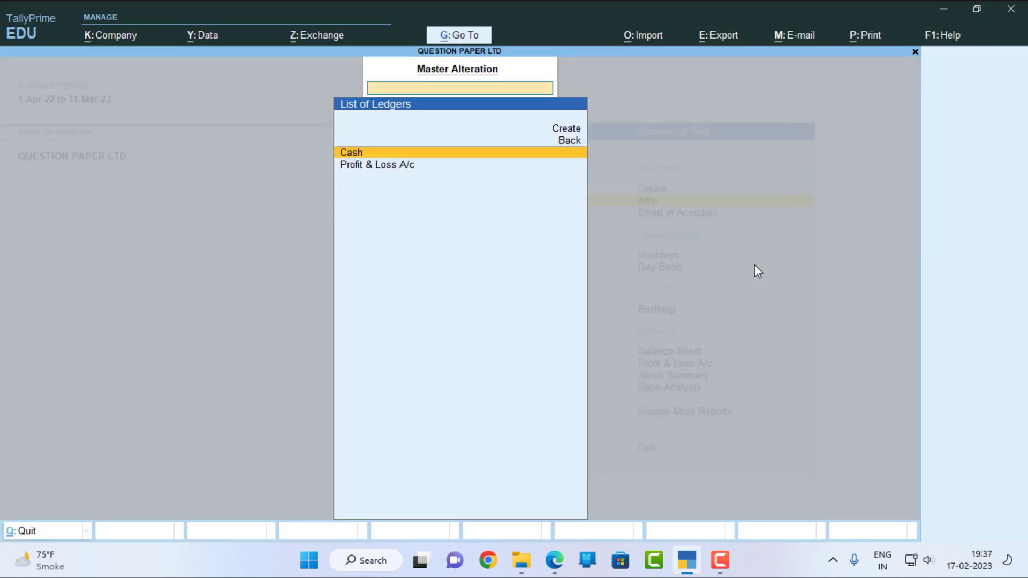
Step: Check the Profit & Loss A/c ledger against the question paper's balance sheet, leaving its opening balance blank
key("Down")
key("Return")
key("Return")
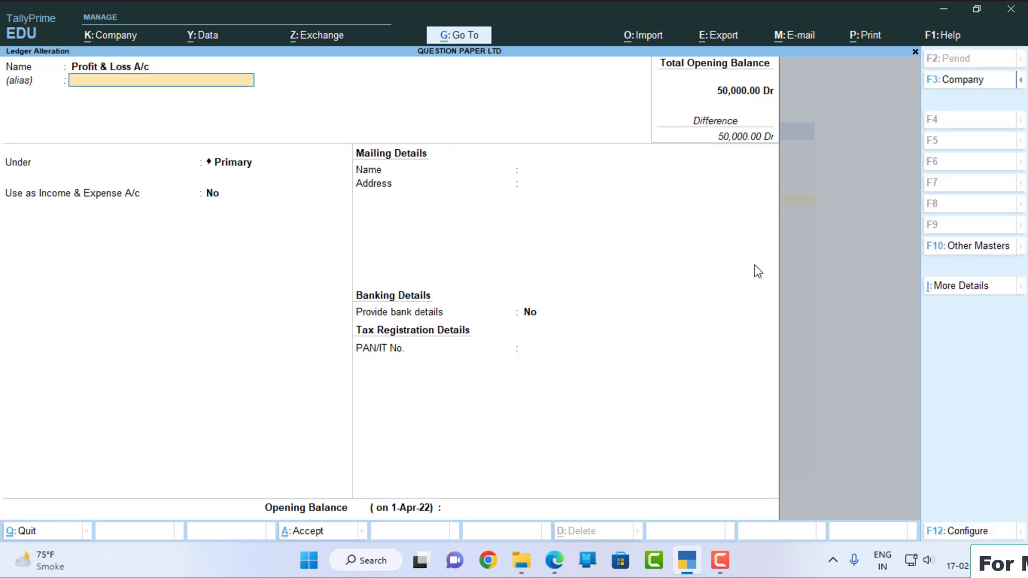
key("alt+Tab")
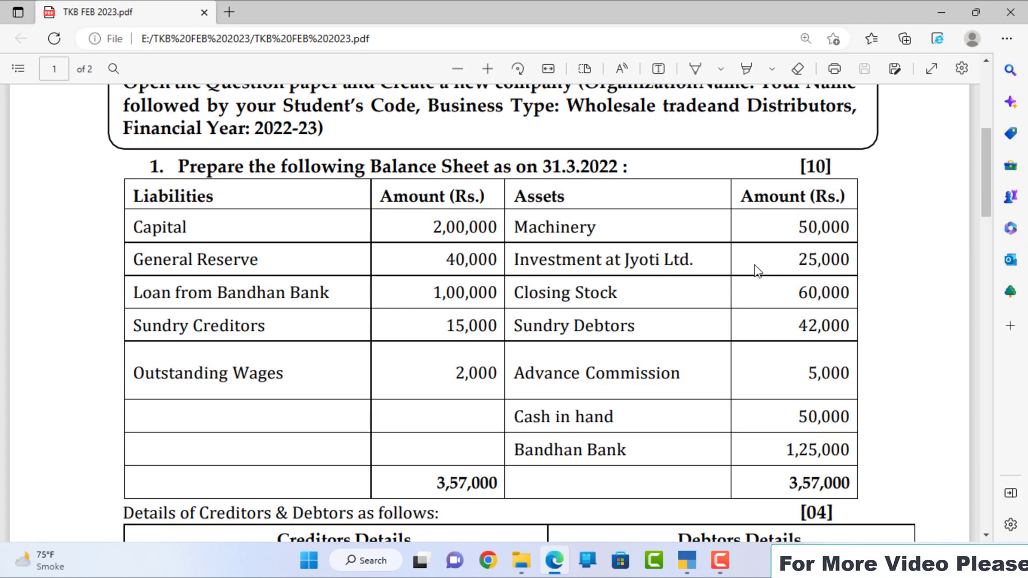
key("alt+Tab")
key("Return")
key("Return")
key("Return")
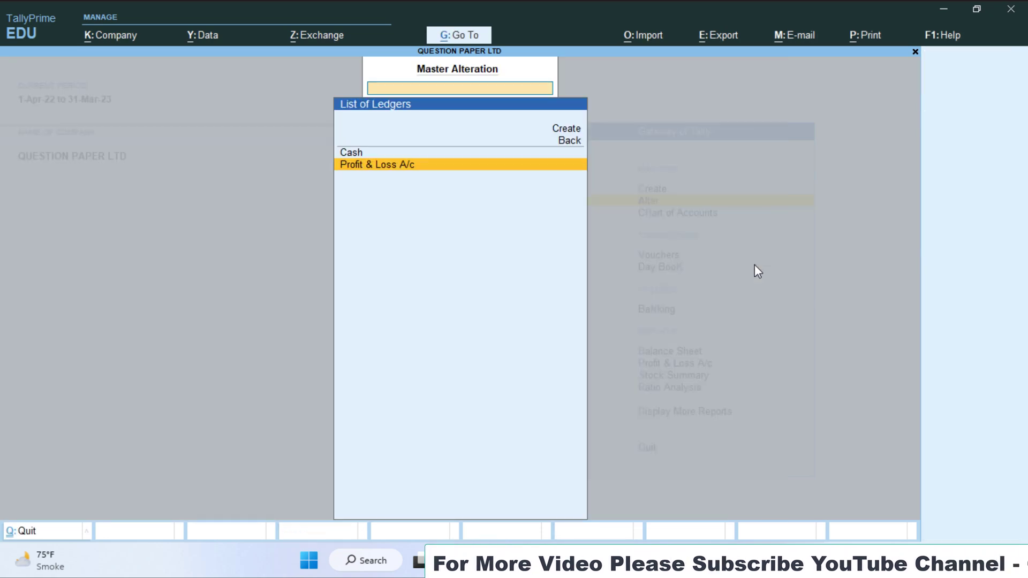
Step: Start a new ledger named CAPITAL, taken from the liabilities in the question paper
key("Up")
key("Up")
key("Return")
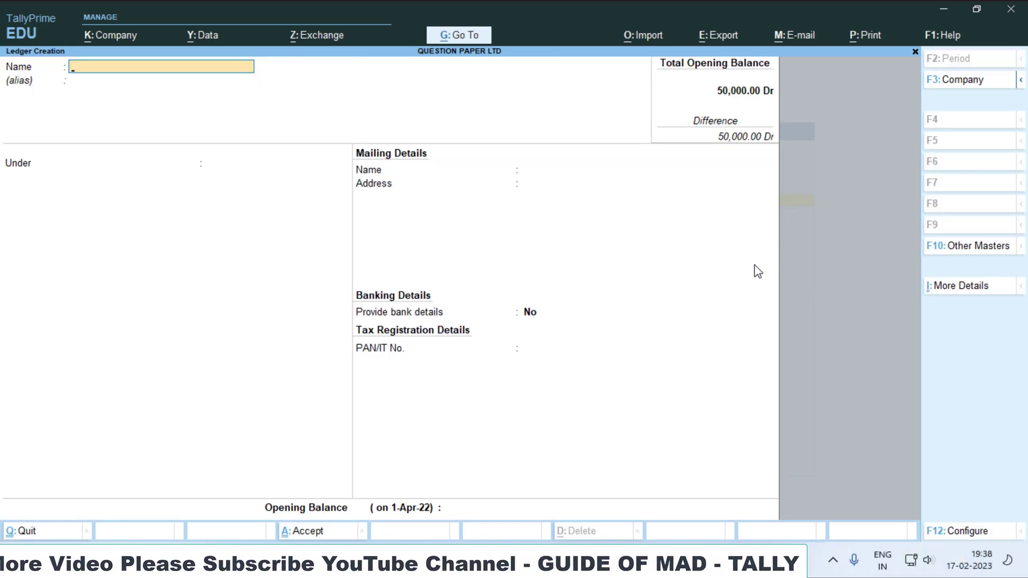
key("alt+Tab")
key("alt+Tab")
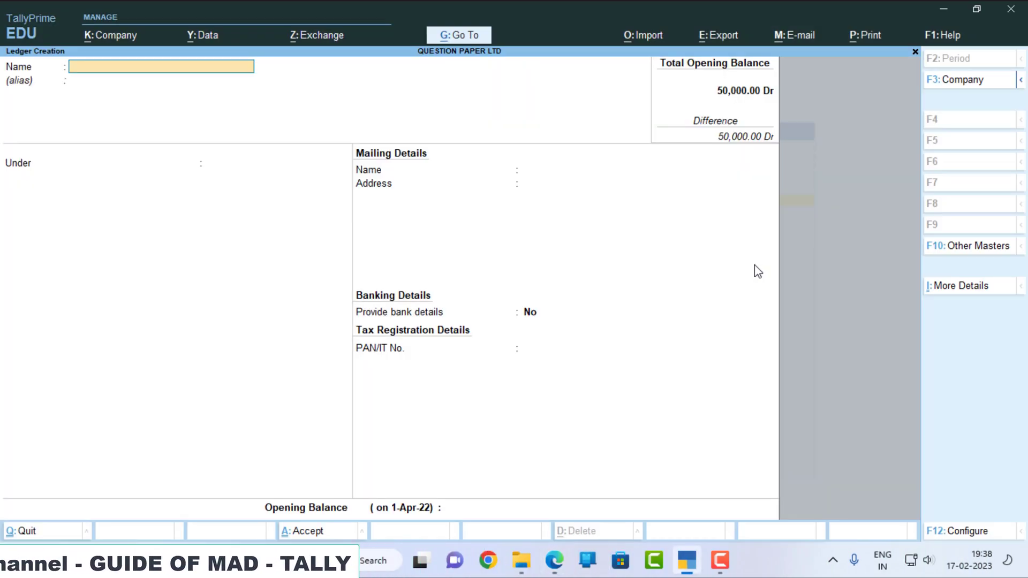
type("CAPITAL")
key("Return")
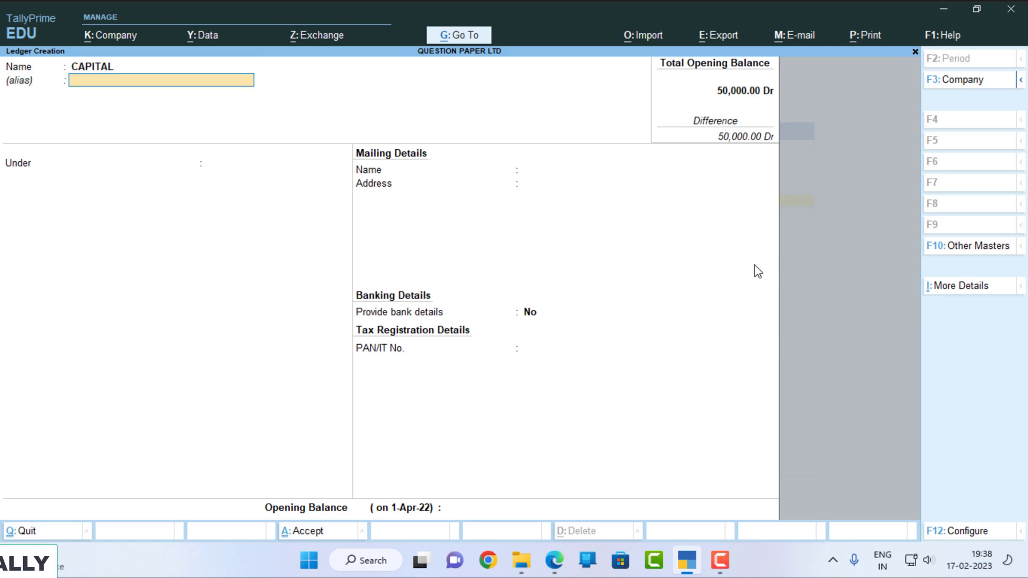
Step: Place the CAPITAL ledger under Capital Account, keeping the default mailing, banking and tax details
key("Return")
type("CA")
key("Down")
key("Return")
key("Return")
key("Return")
key("Return")
key("Return")
key("Return")
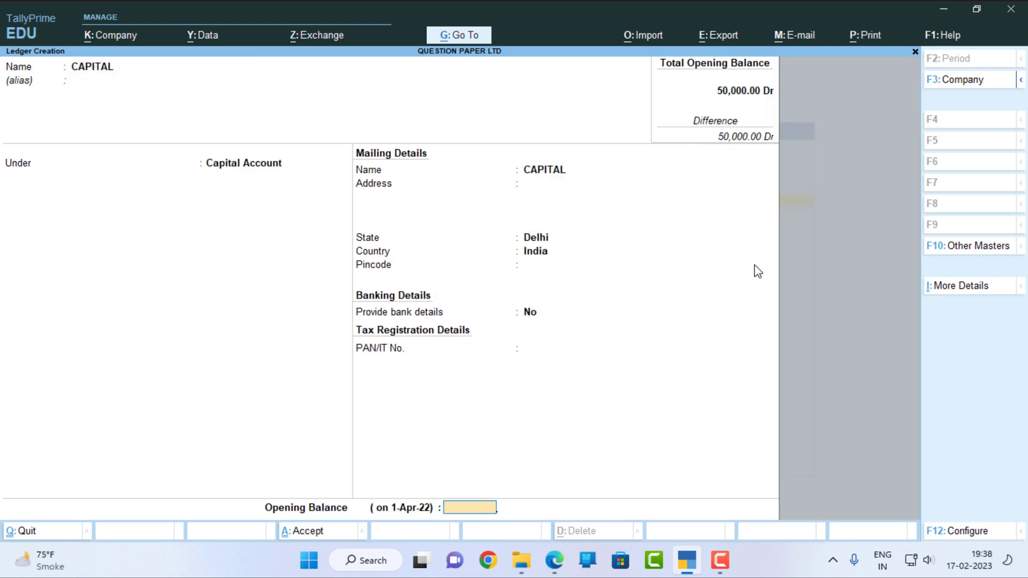
Step: Set the CAPITAL ledger's opening balance to 200,000 Cr from the question paper and save the ledger
key("alt+Tab")
key("alt+Tab")
key("Return")
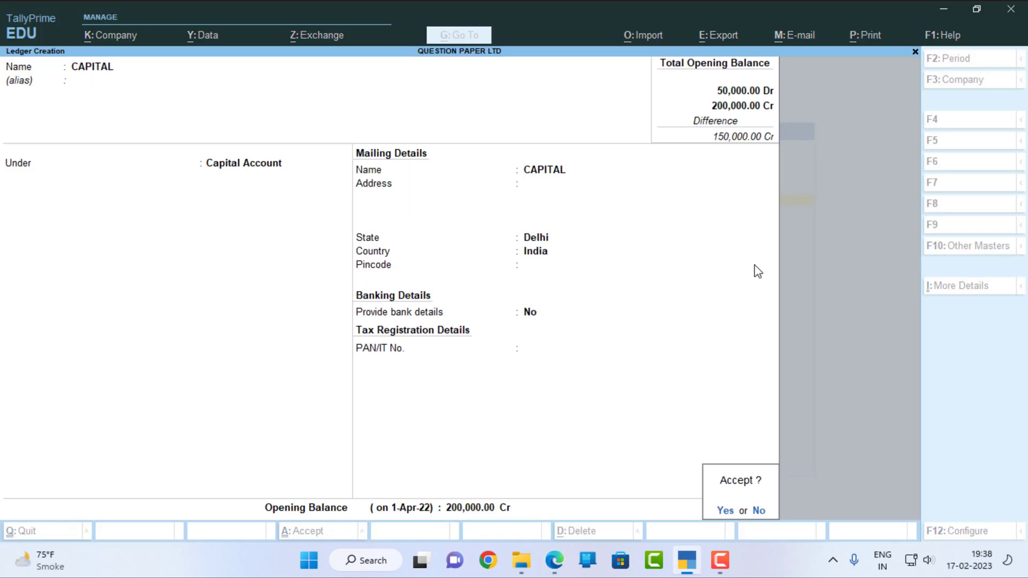
key("y")
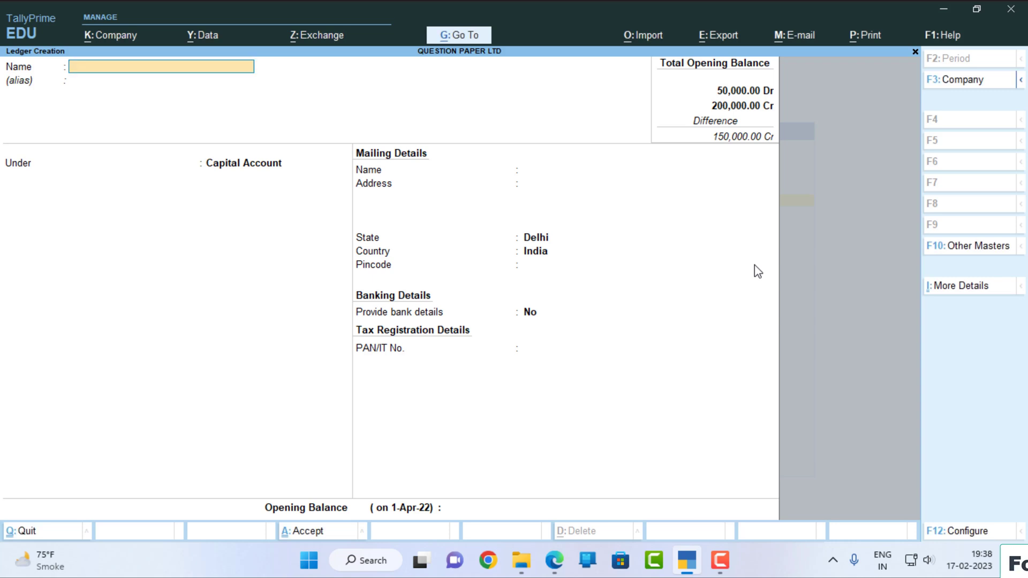
Step: Start a new ledger named General Reserve, the next liability in the question paper, without an alias
key("alt+Tab")
key("alt+Tab")
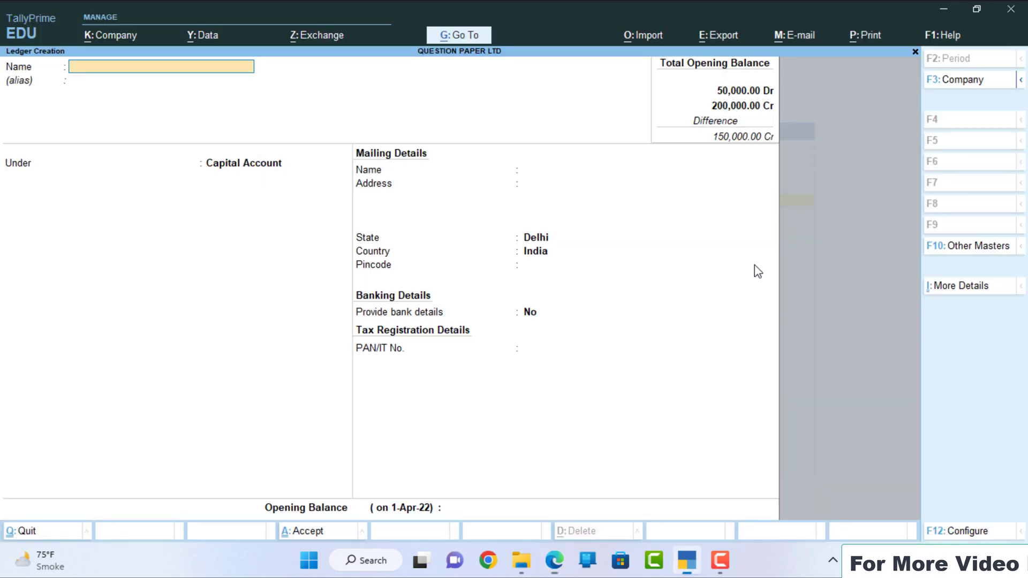
type("GERMA")
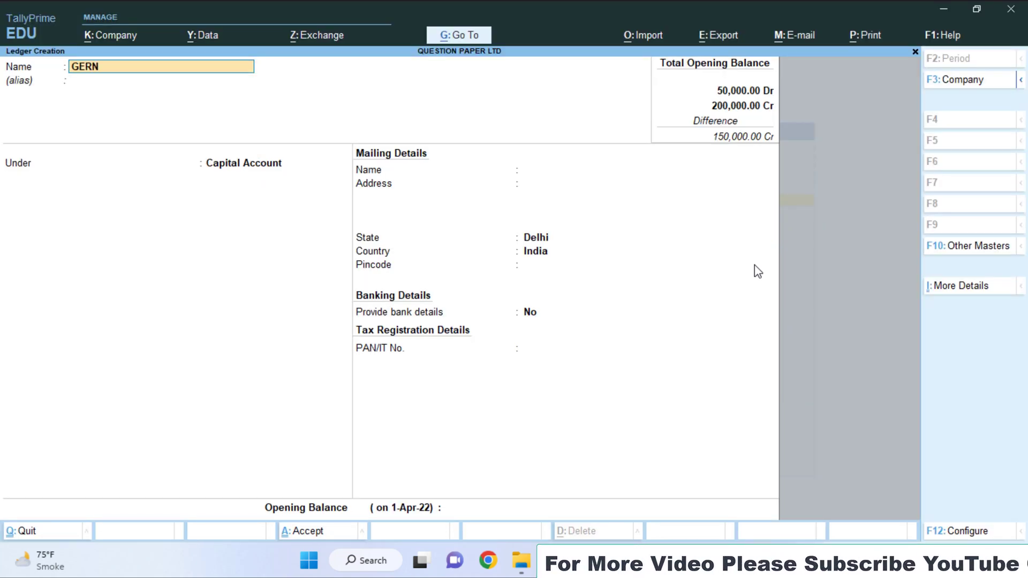
key("BackSpace")
key("BackSpace")
key("BackSpace")
key("BackSpace")
type("en")
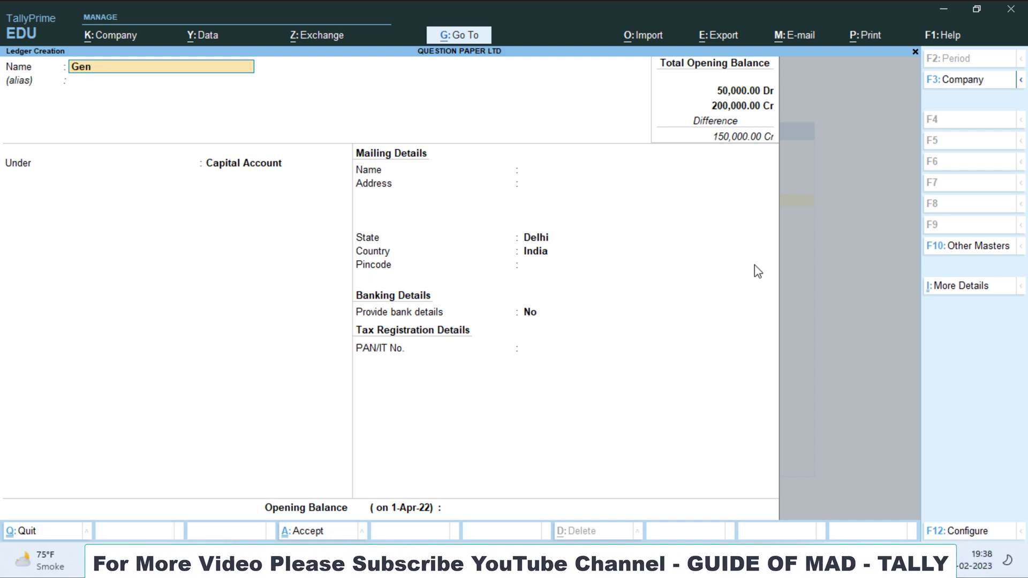
type("eral Reserve")
key("Return")
key("Return")
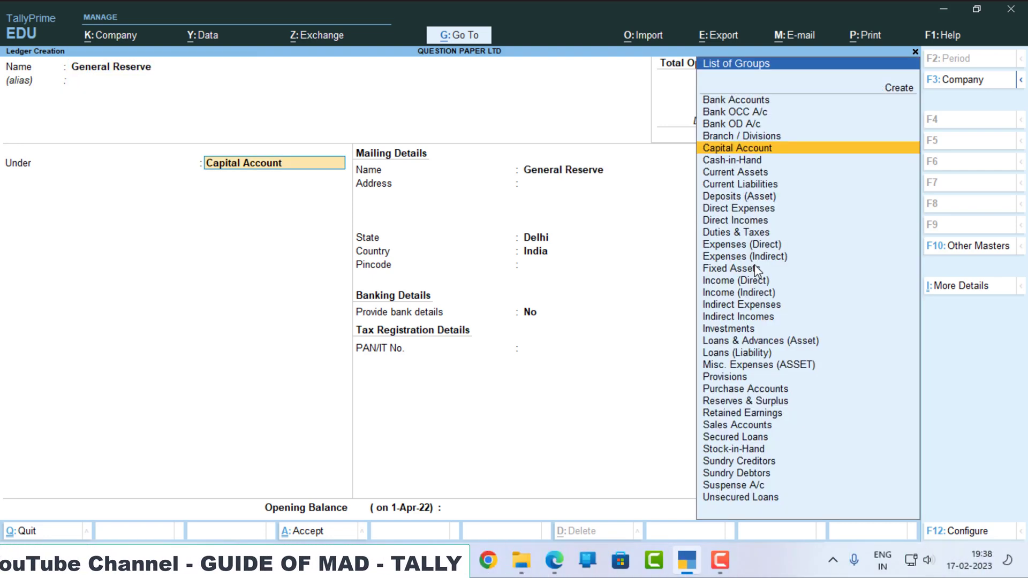
Step: Place the General Reserve ledger under Reserves & Surplus, leaving its remaining details blank
type("Re")
key("Down")
key("Up")
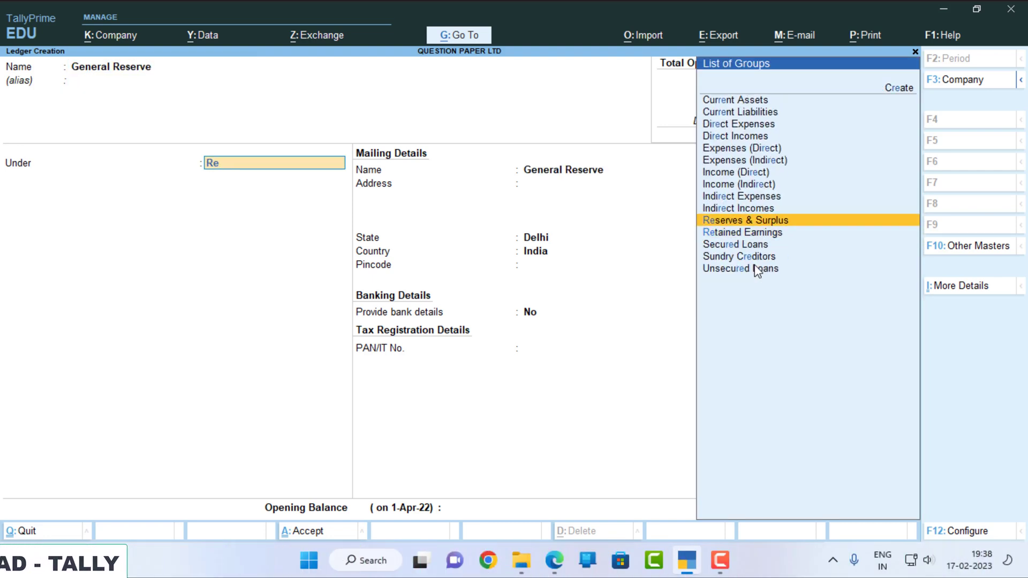
key("Return")
key("Return")
key("Escape")
Step: Set the General Reserve ledger's opening balance to 40,000 Cr from the question paper and save the ledger
key("alt+Tab")
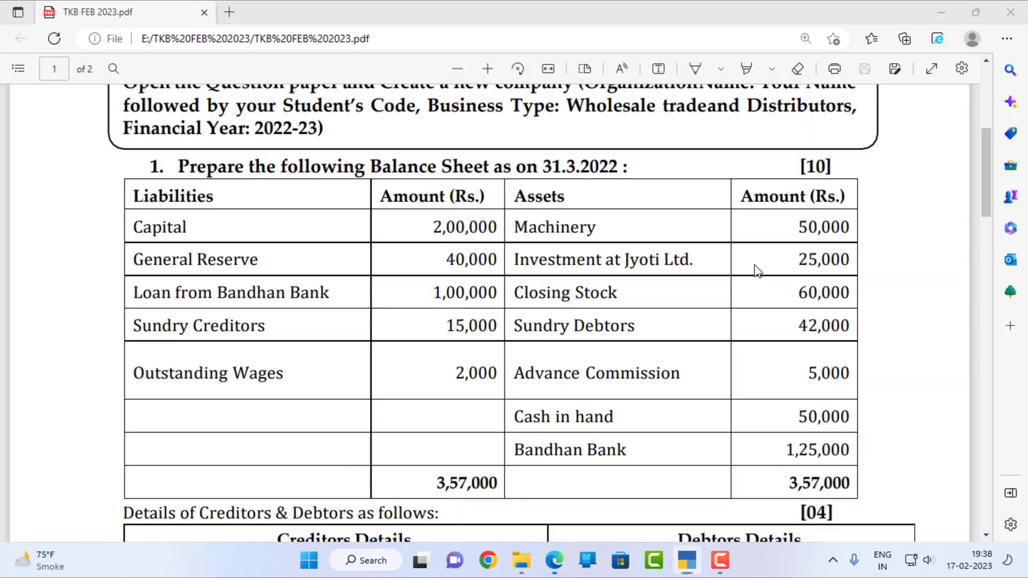
key("alt+Tab")
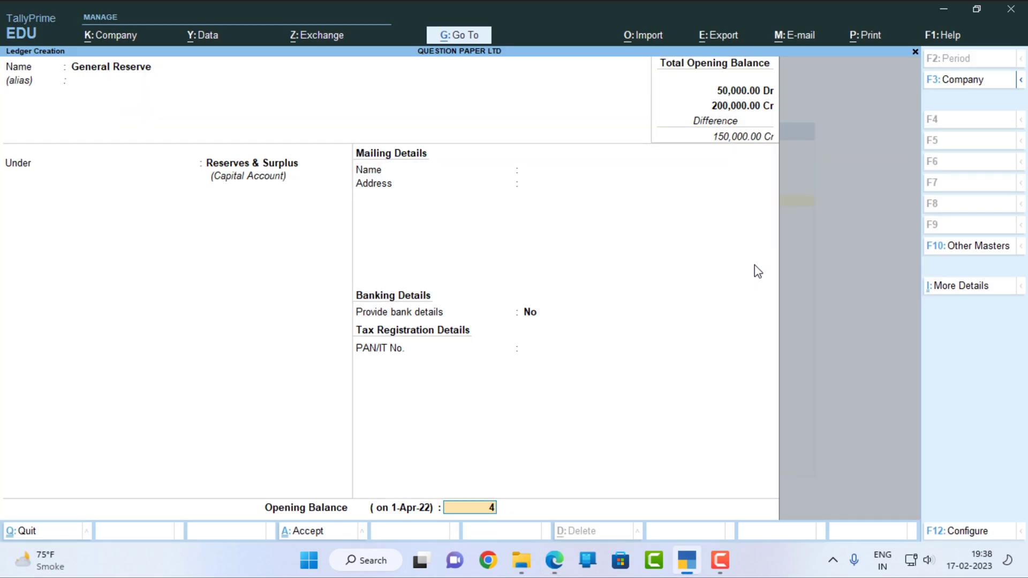
key("Return")
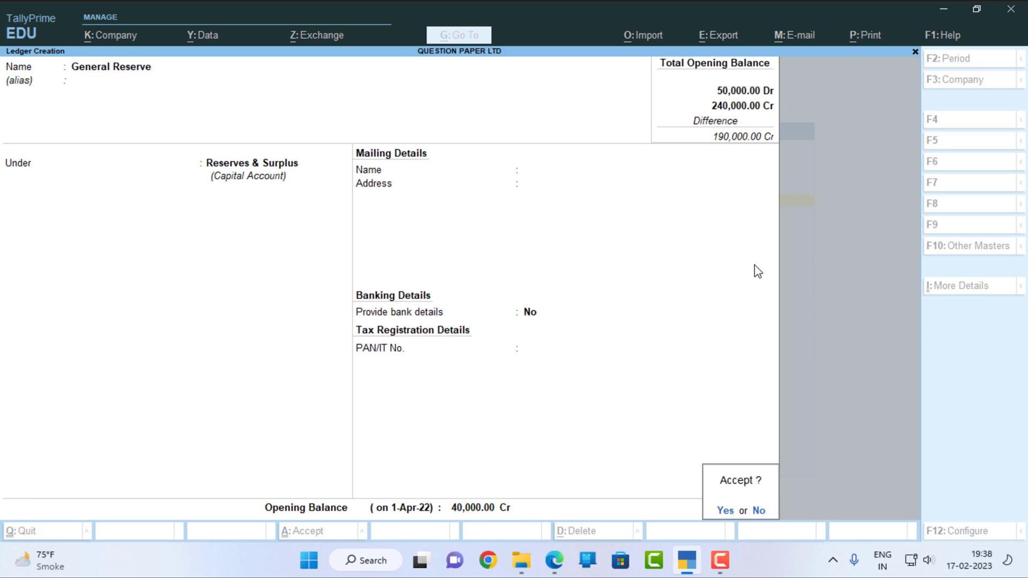
key("Return")
Step: Check the next liability in the question paper and start a new ledger named Loan From Bhandhan Bank
key("alt+Tab")
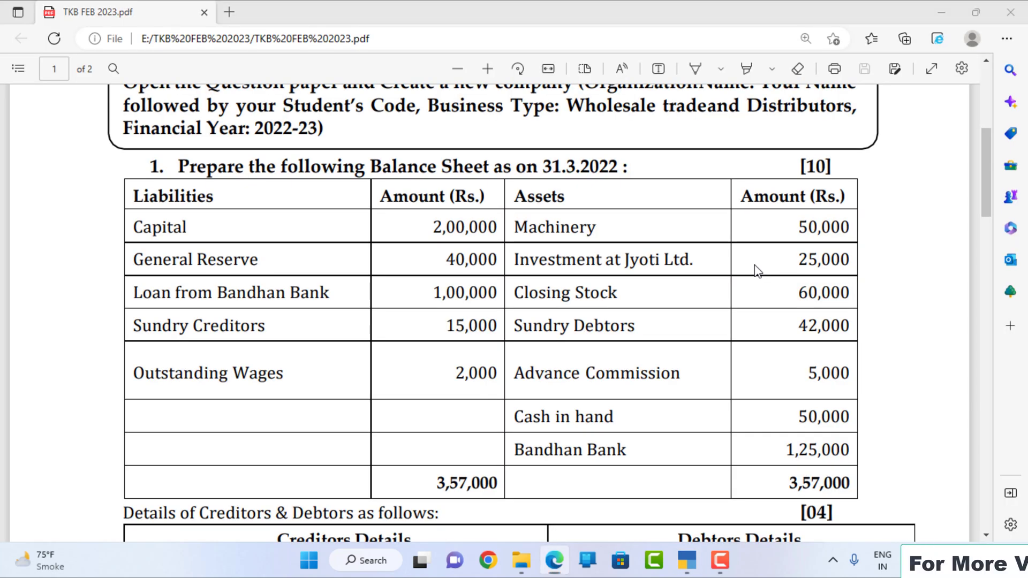
key("alt+Tab")
type("Loan f")
type("rom Bhandhan Bank")
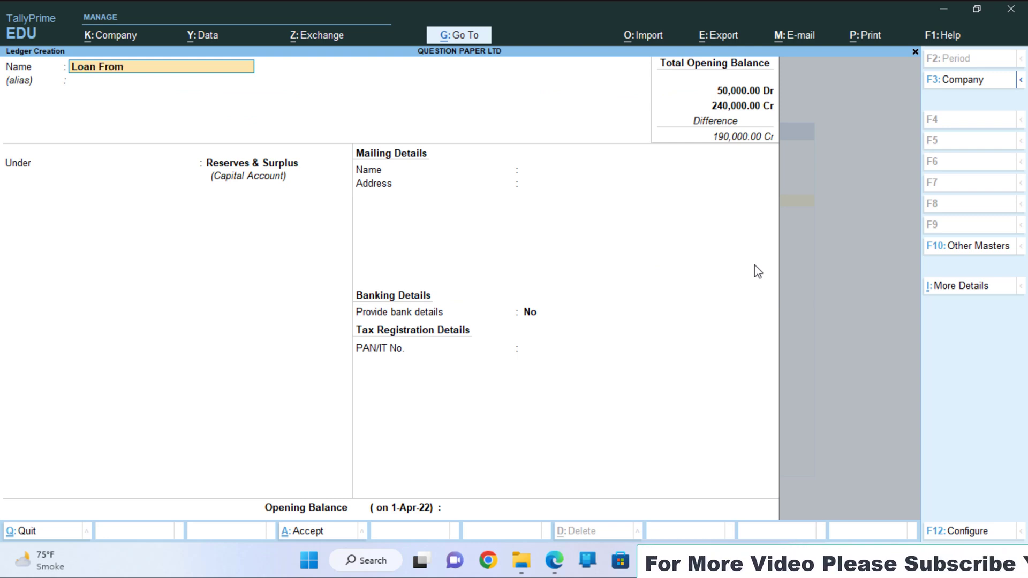
key("Return")
key("Return")
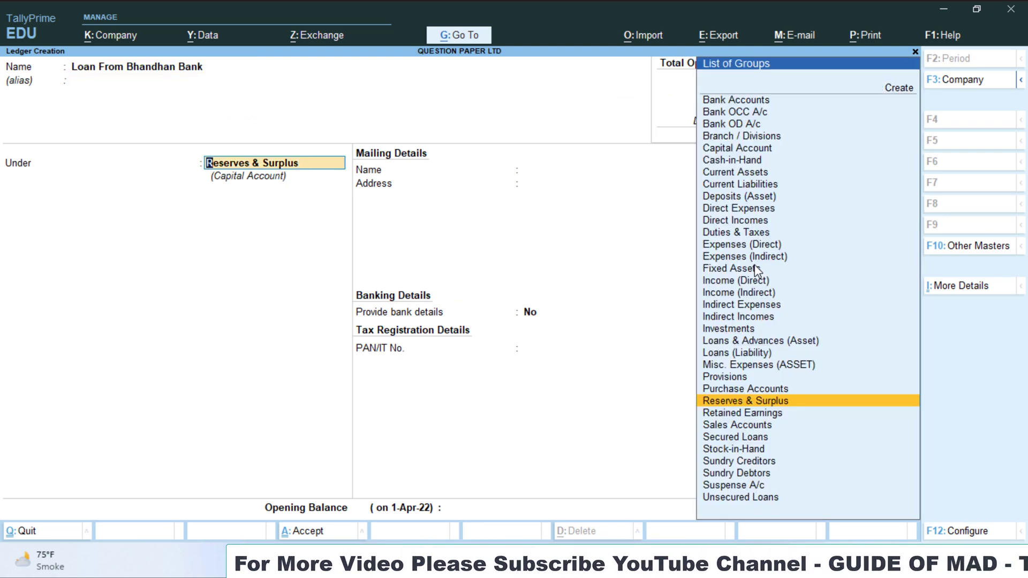
Step: Place the Loan From Bhandhan Bank ledger under Loans (Liability), keeping the default mailing, banking and tax details
type("Lo")
key("Down")
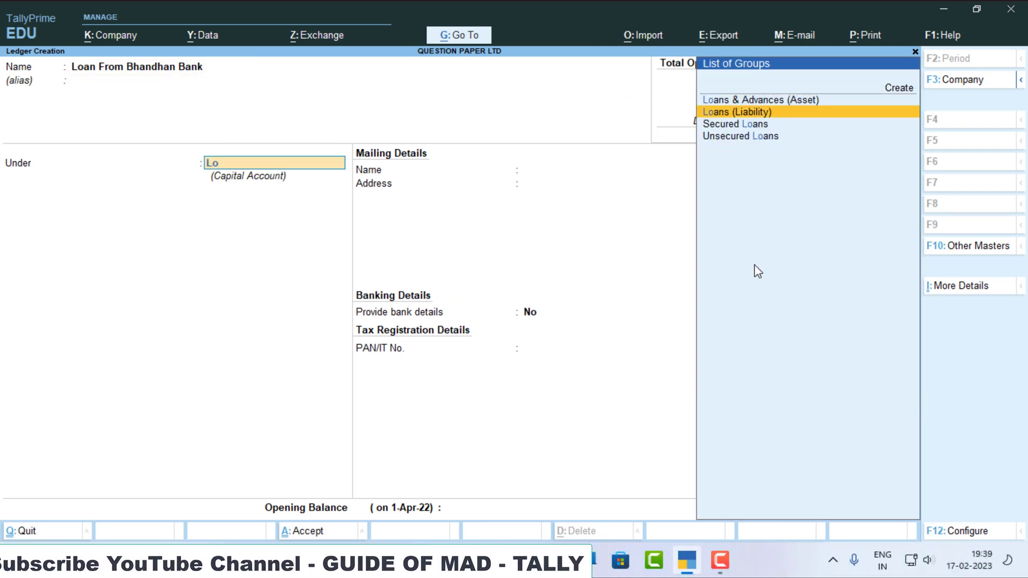
key("Return")
key("Return")
key("Return")
key("Return")
key("Return")
key("Return")
key("Return")
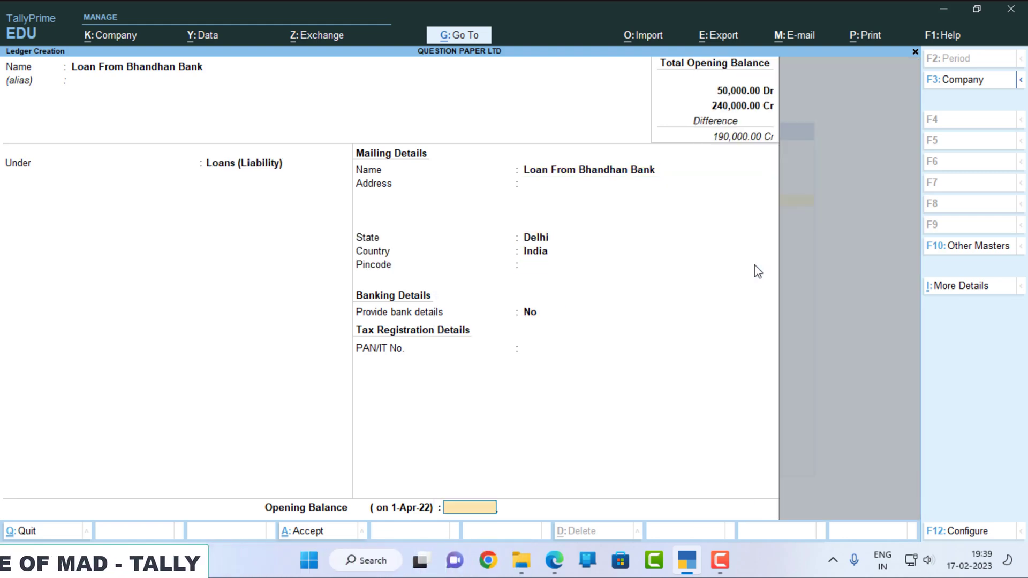
Step: Set the Bhandhan Bank loan ledger's opening balance to 100,000 Cr from the question paper and save the ledger
key("Return")
key("Escape")
key("alt+Tab")
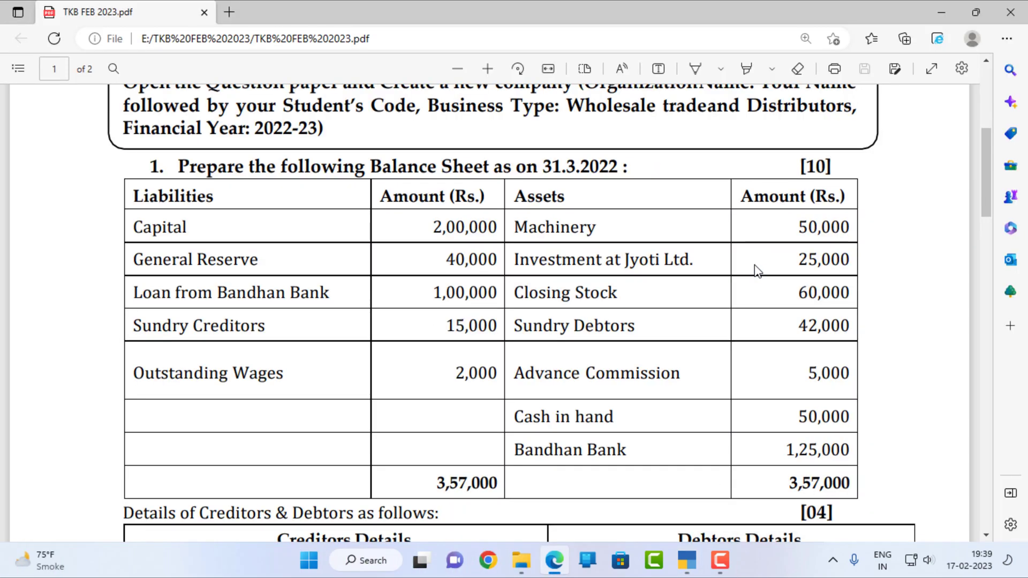
key("alt+Tab")
type("10")
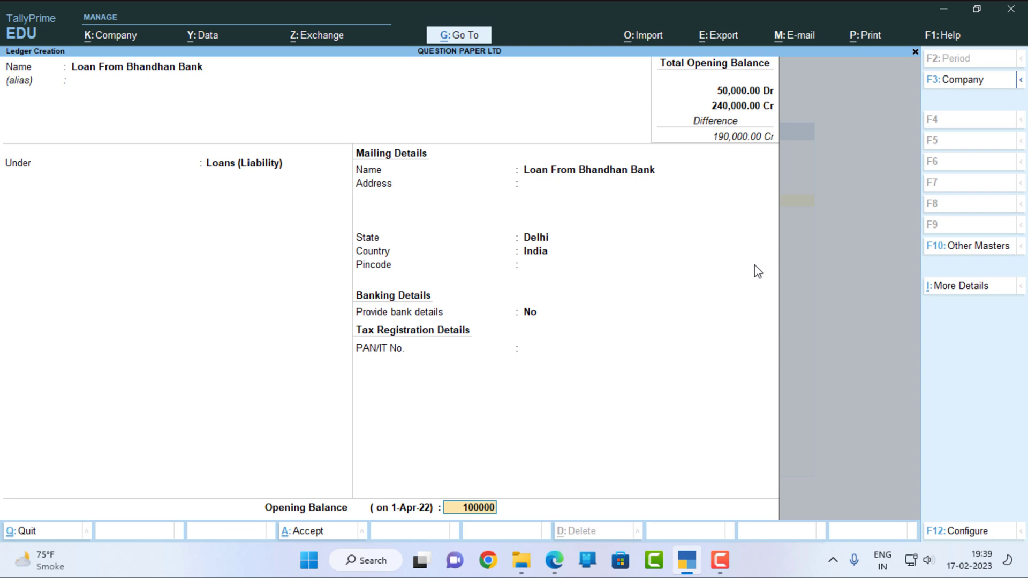
key("Return")
key("Return")
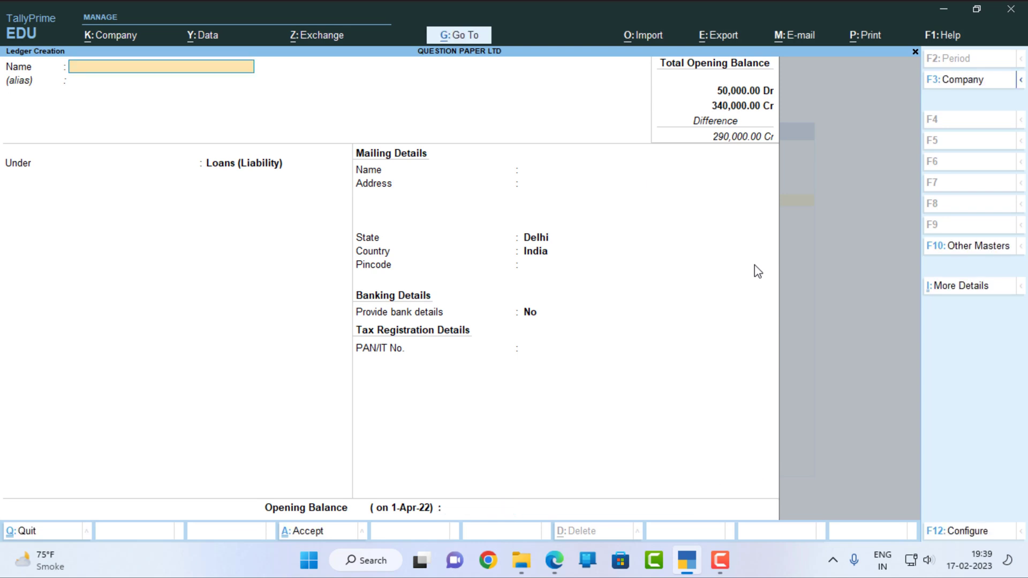
Step: Check the outstanding wages entry in the question paper and start a new ledger named O/s Wages
key("alt+Tab")
key("alt+Tab")
key("alt+Tab")
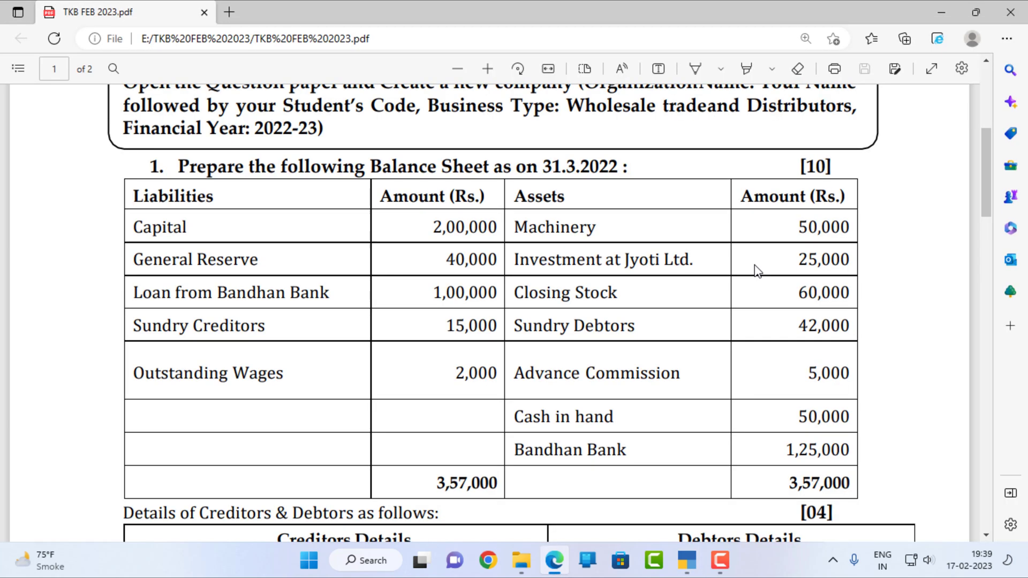
key("alt+Tab")
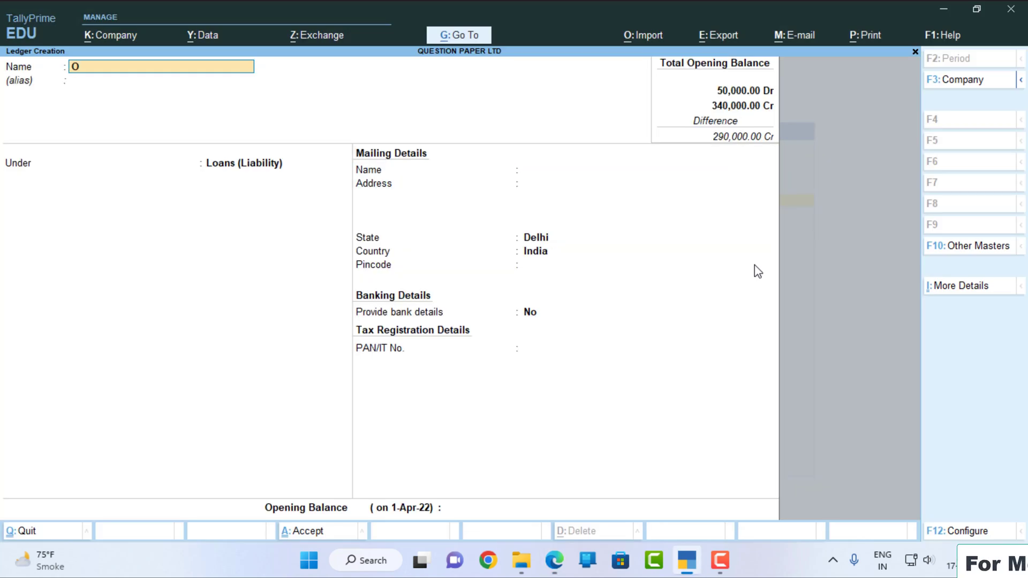
type("O/s Wages")
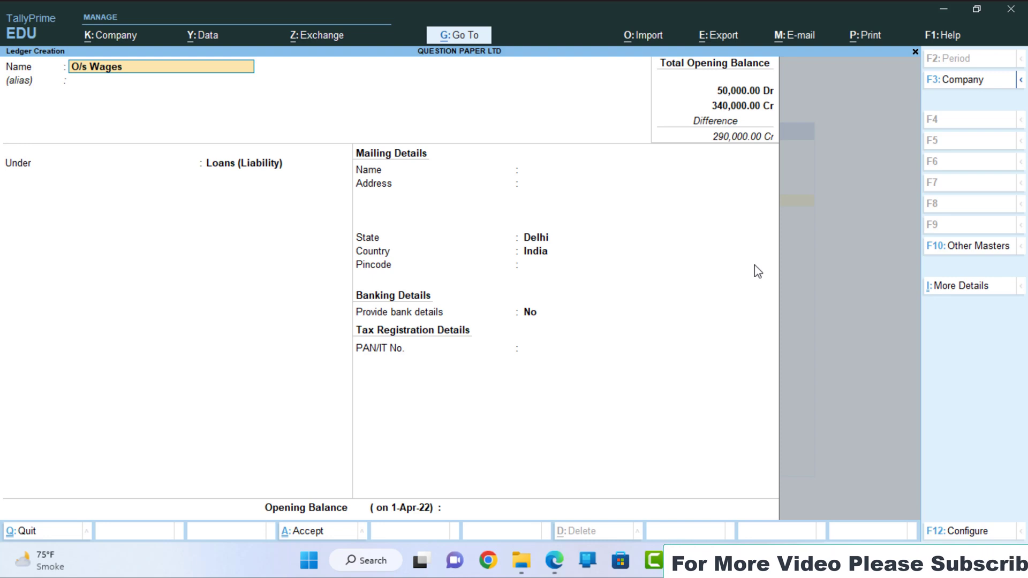
key("Return")
key("Return")
Step: Place the O/s Wages ledger under Current Liabilities, keeping the default mailing, banking and tax details
type("Cu")
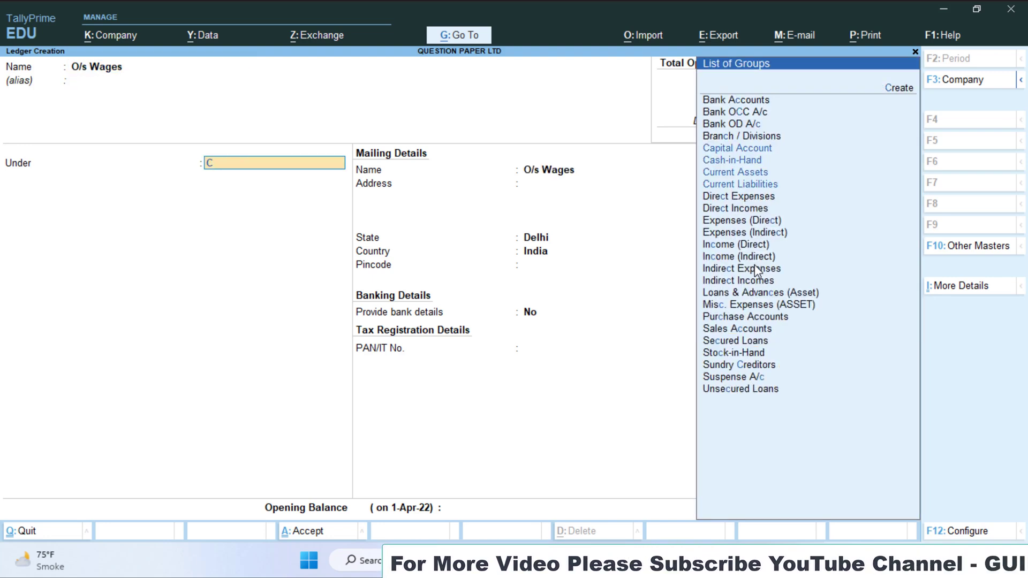
key("Return")
key("Return")
key("Return")
key("Return")
key("Return")
key("Return")
key("Return")
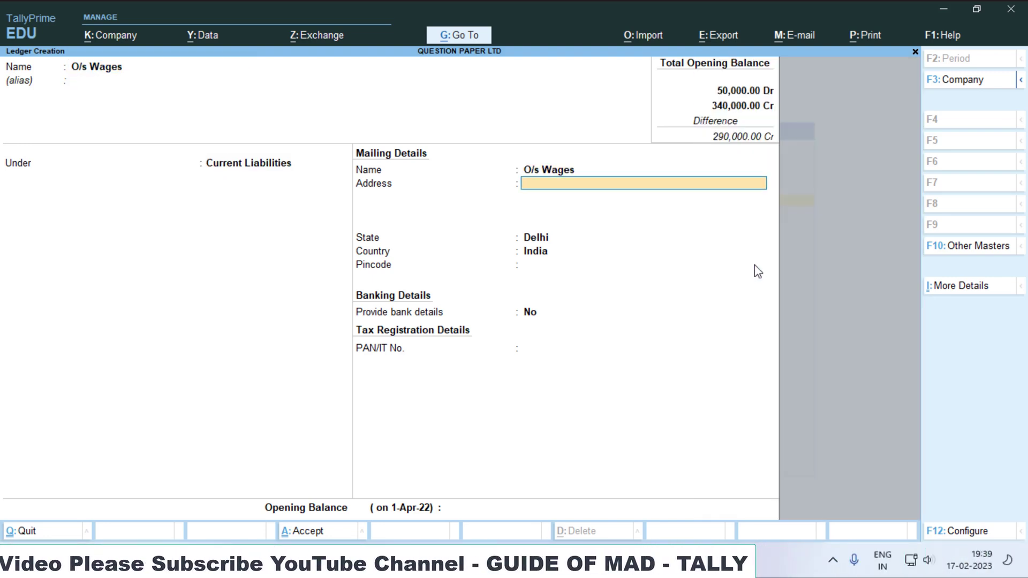
key("Return")
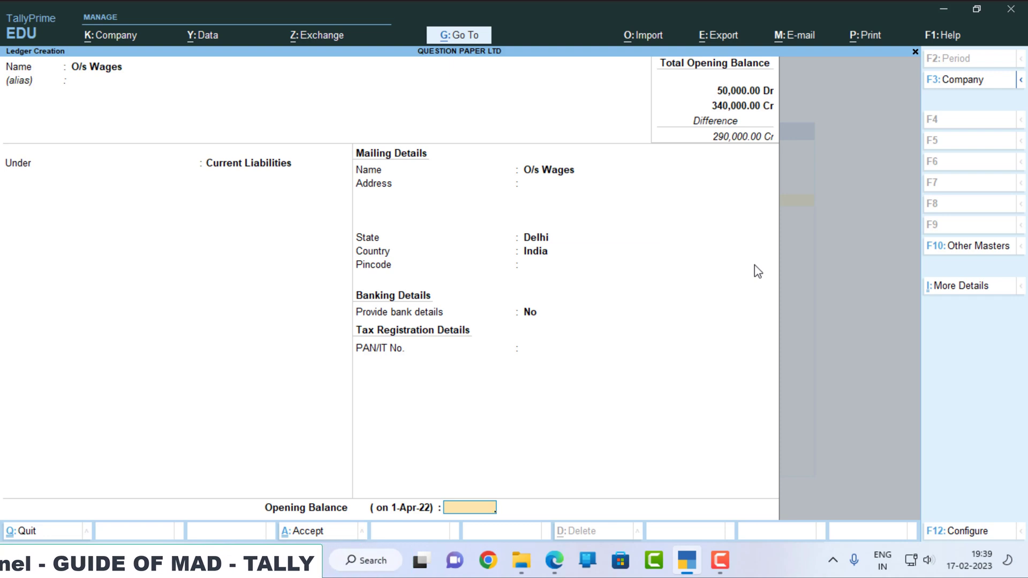
Step: Set the O/s Wages ledger's opening balance to 2,000 Cr from the question paper and save the ledger
key("alt+Tab")
key("alt+Tab")
type("2")
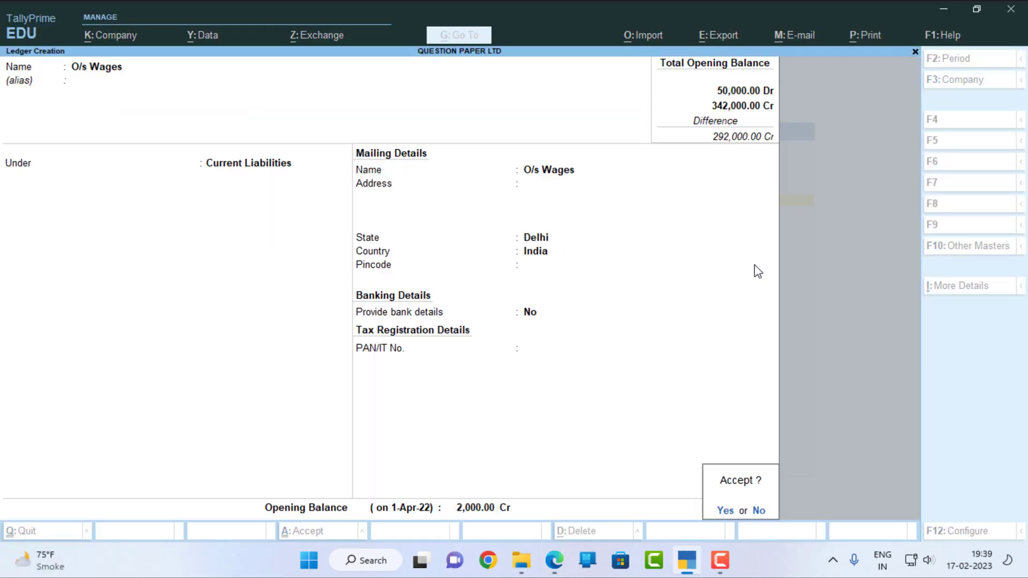
key("Return")
Step: Start a new ledger named Machinery, the first asset in the question paper, without an alias
key("alt+Tab")
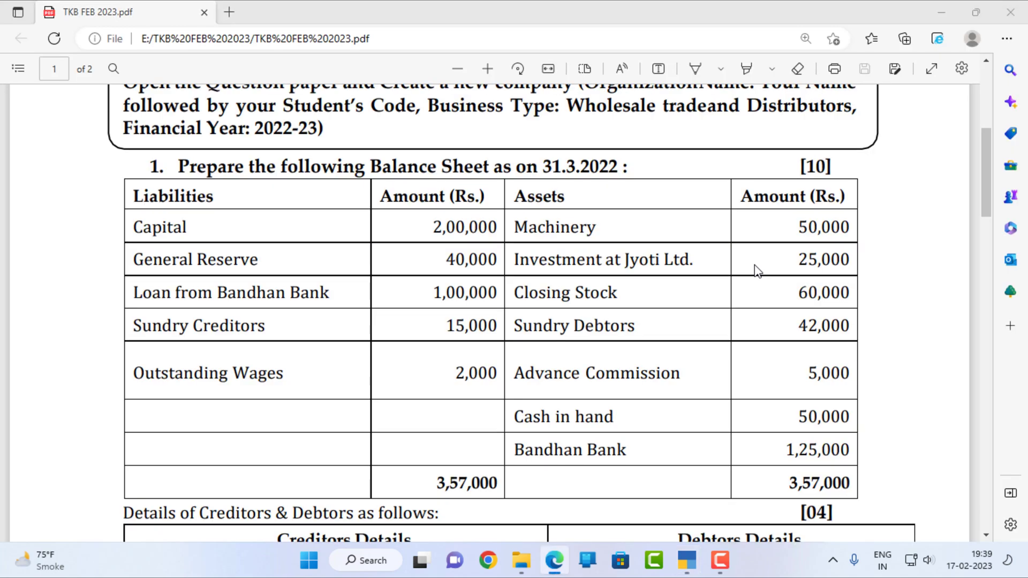
key("alt+Tab")
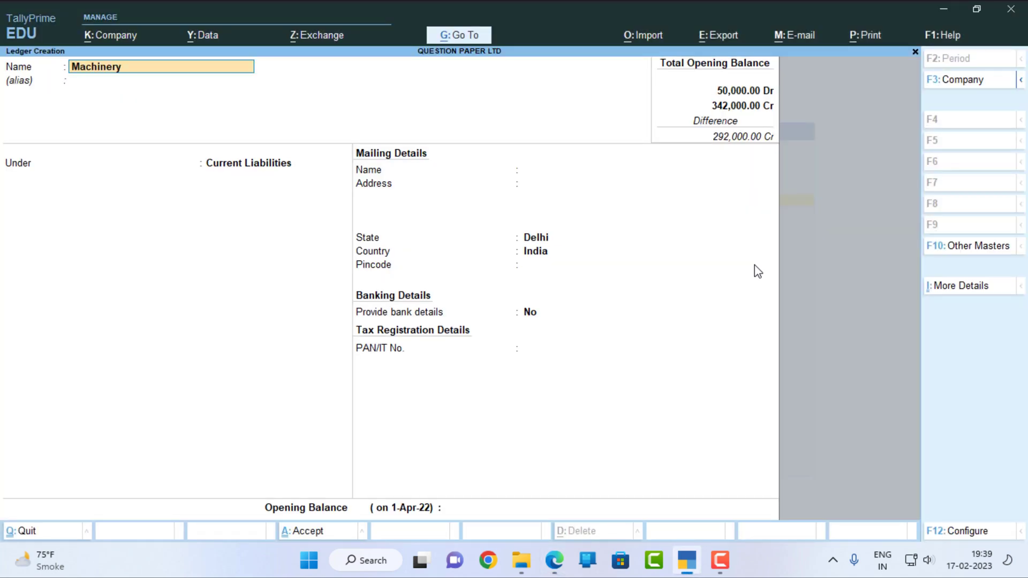
key("Return")
key("Return")
Step: Place the Machinery ledger under Fixed Assets, keeping the default mailing, banking and tax details
type("fix")
key("Return")
key("Return")
key("Return")
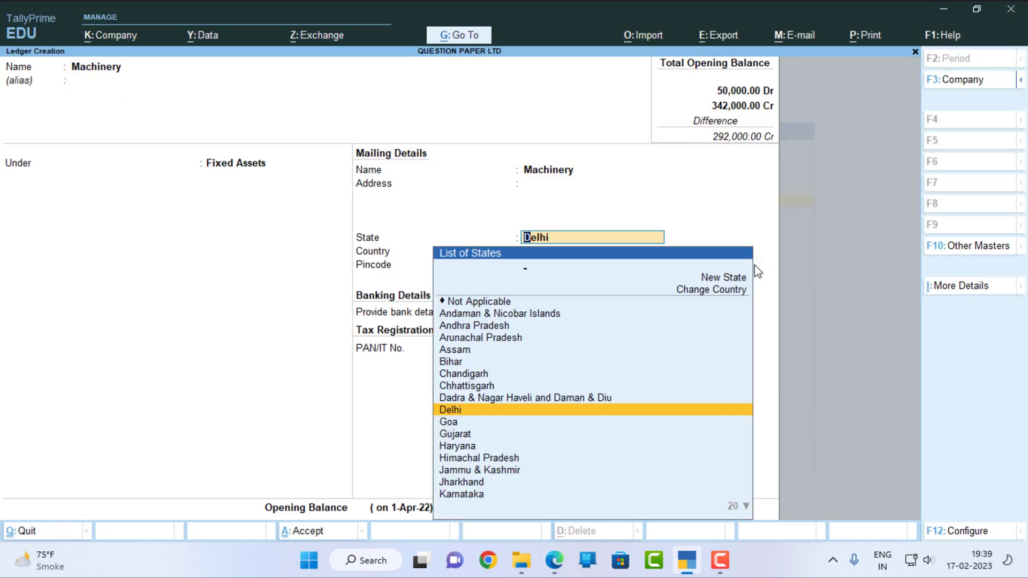
key("Return")
key("Return")
key("Return")
Step: Set the Machinery ledger's opening balance to 50,000 Dr from the question paper and save the ledger
key("alt+Tab")
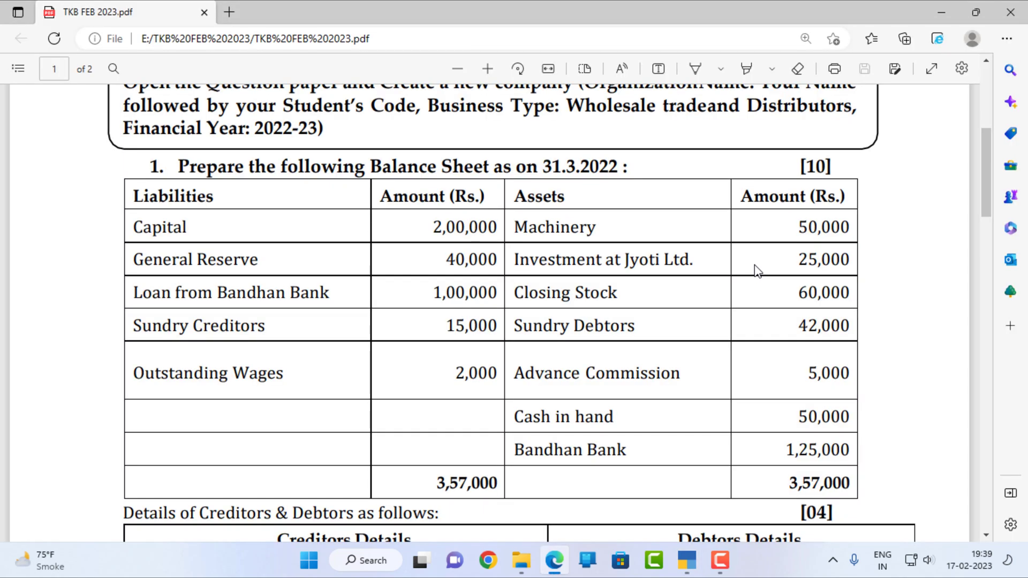
key("alt+Tab")
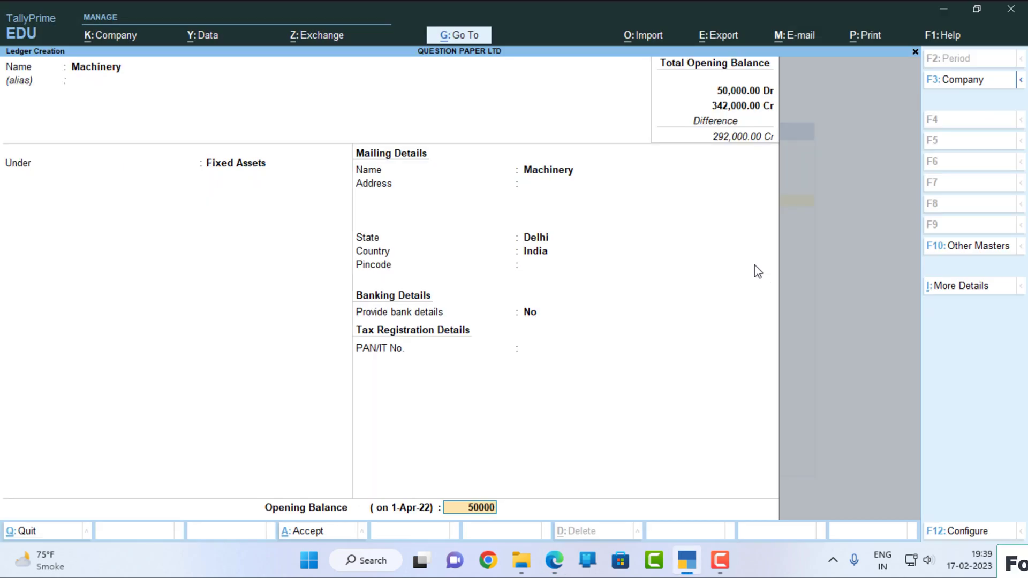
key("Return")
key("Return")
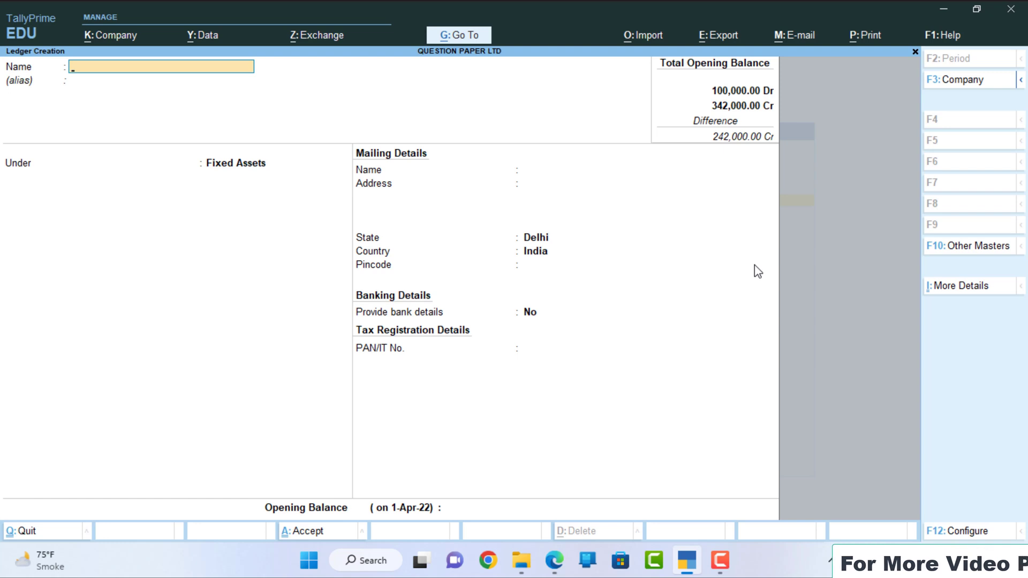
Step: Name the new ledger Investment at Jyoti Ltd, as listed among the question paper's assets, without an alias
key("alt+Tab")
key("alt+Tab")
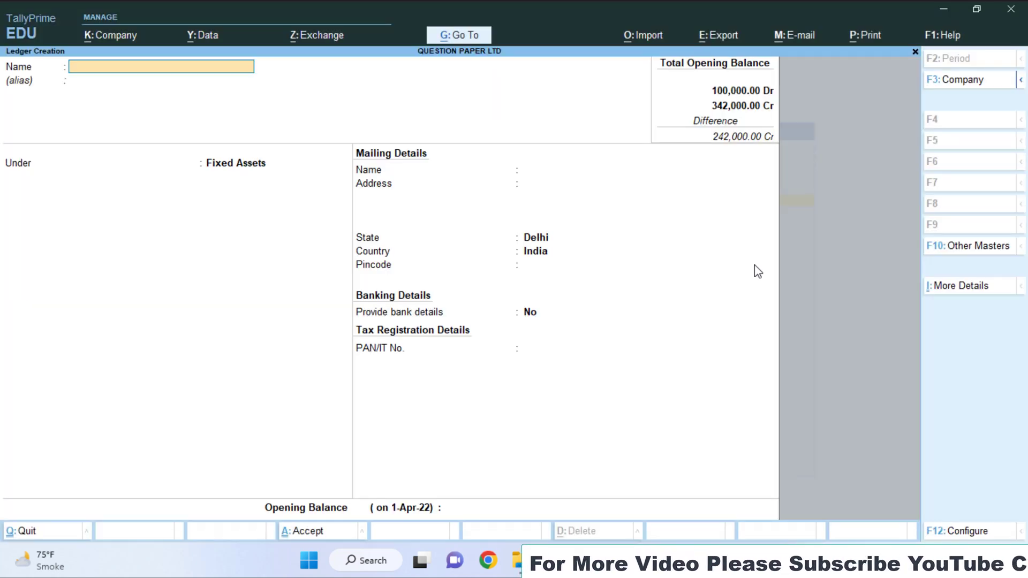
type("Investment")
key("alt+Tab")
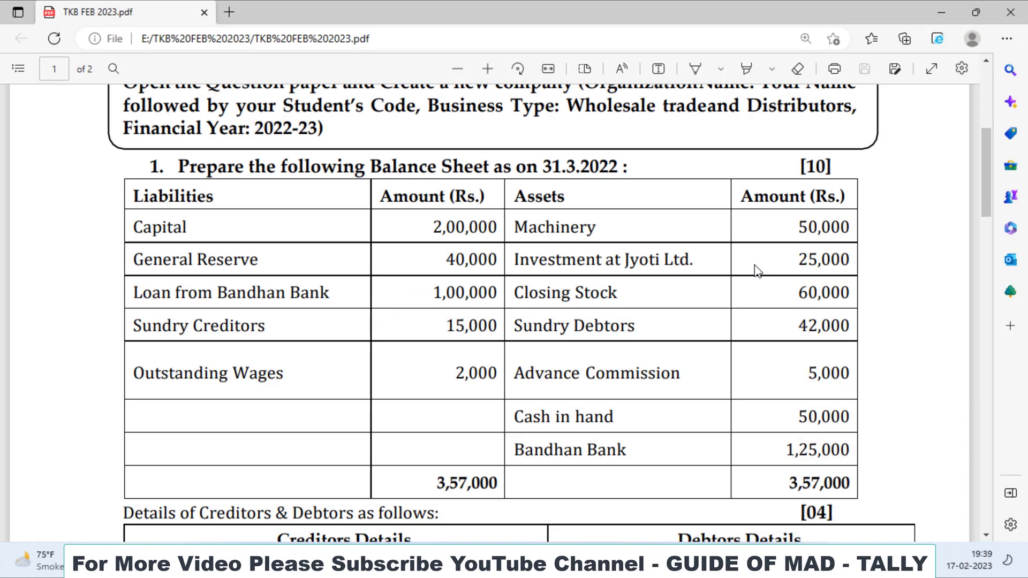
key("alt+Tab")
type("at ")
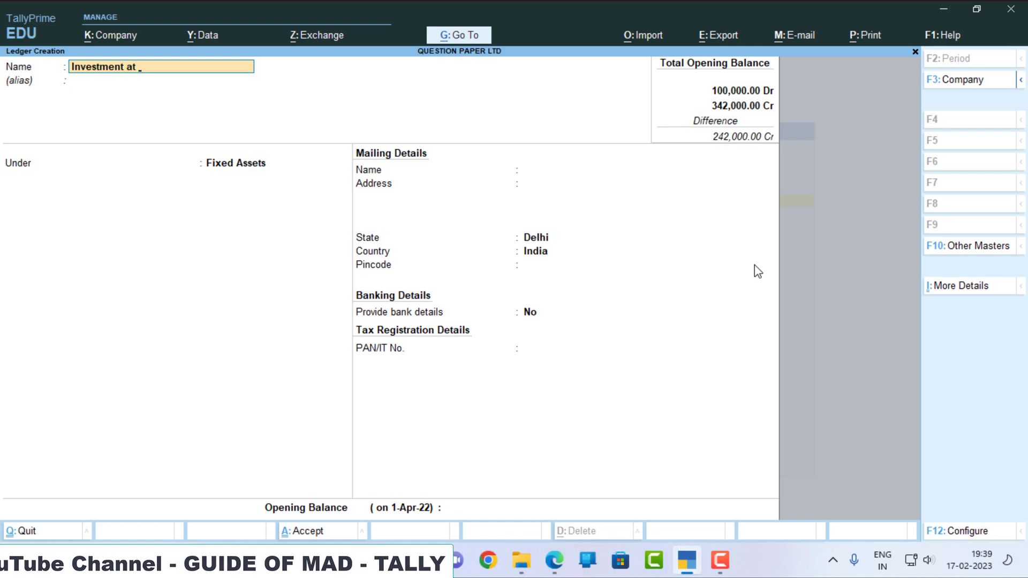
type("Jyoti Ltd")
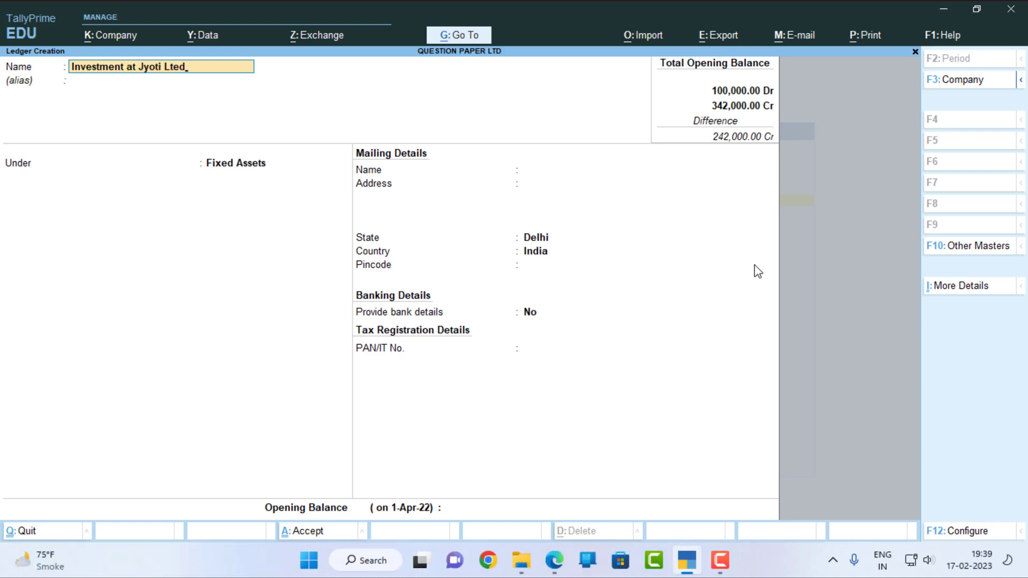
key("Return")
key("Return")
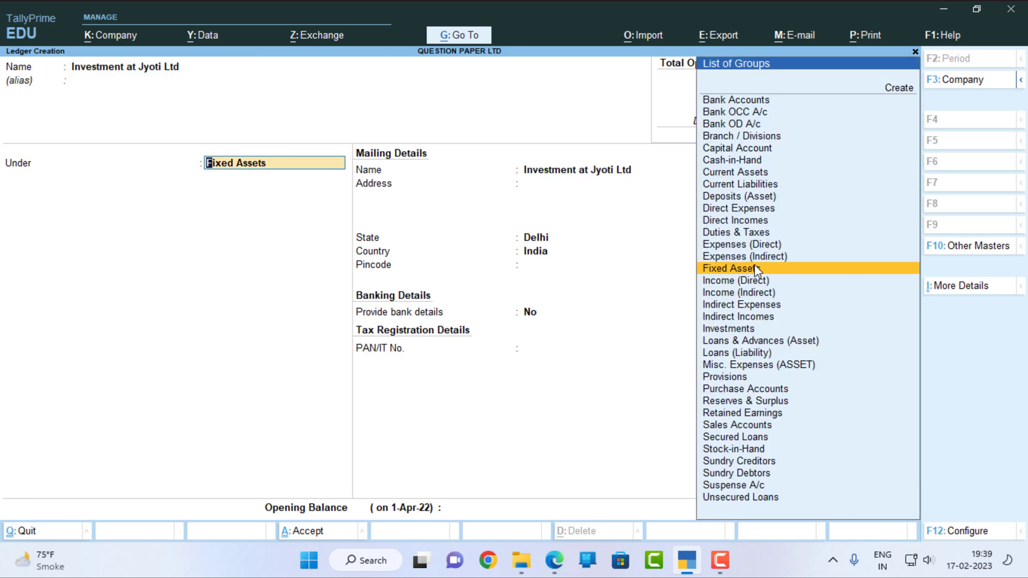
Step: Place the Investment at Jyoti Ltd ledger under Investments, keeping the default mailing, banking and tax details
type("In")
key("Down")
key("Down")
key("Down")
key("Down")
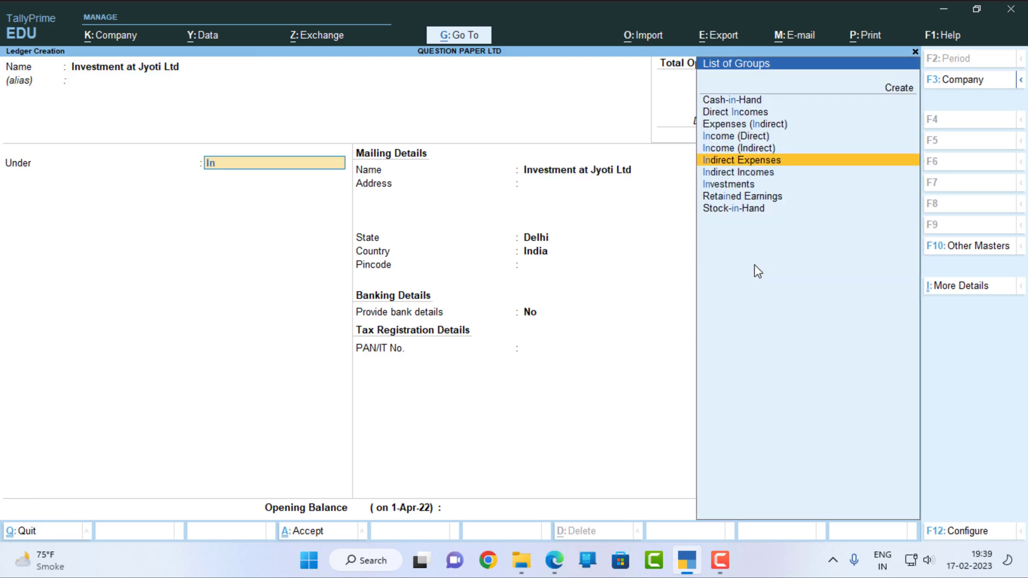
key("Return")
key("Return")
key("Return")
key("Return")
key("Return")
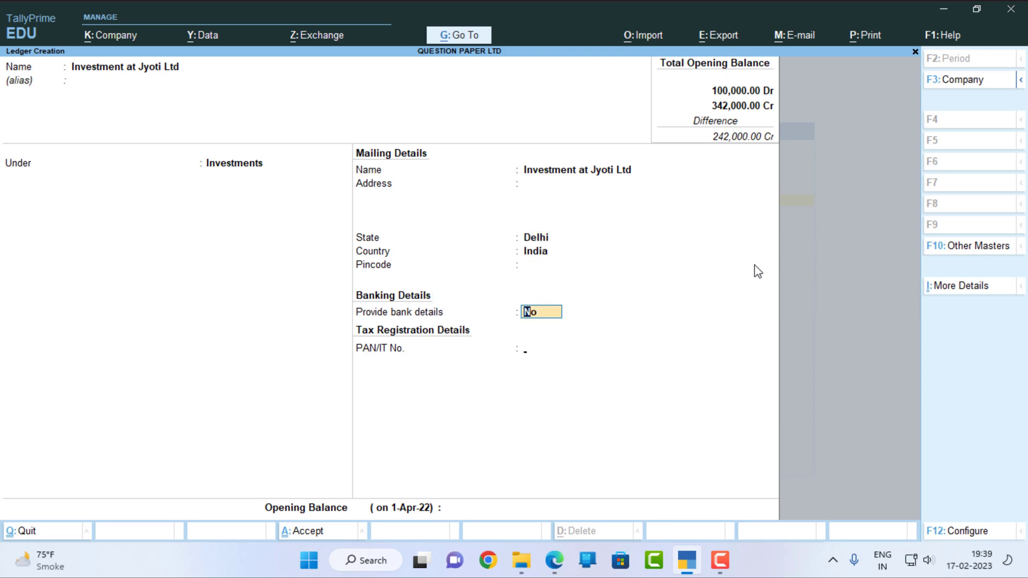
Step: Set the Investment at Jyoti Ltd ledger's opening balance to 25,000 Dr from the question paper and save the ledger
key("alt+Tab")
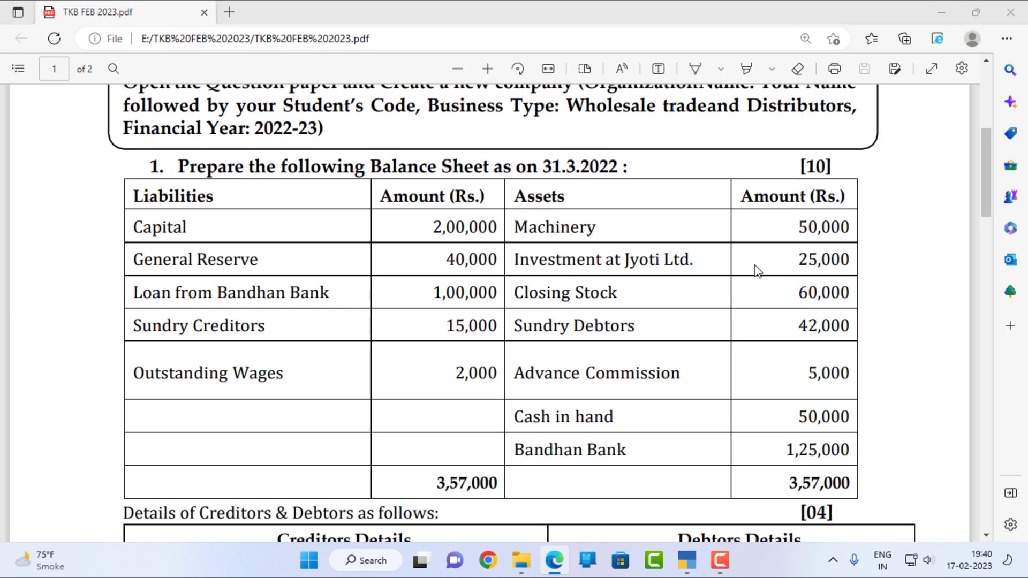
key("alt+Tab")
type("2")
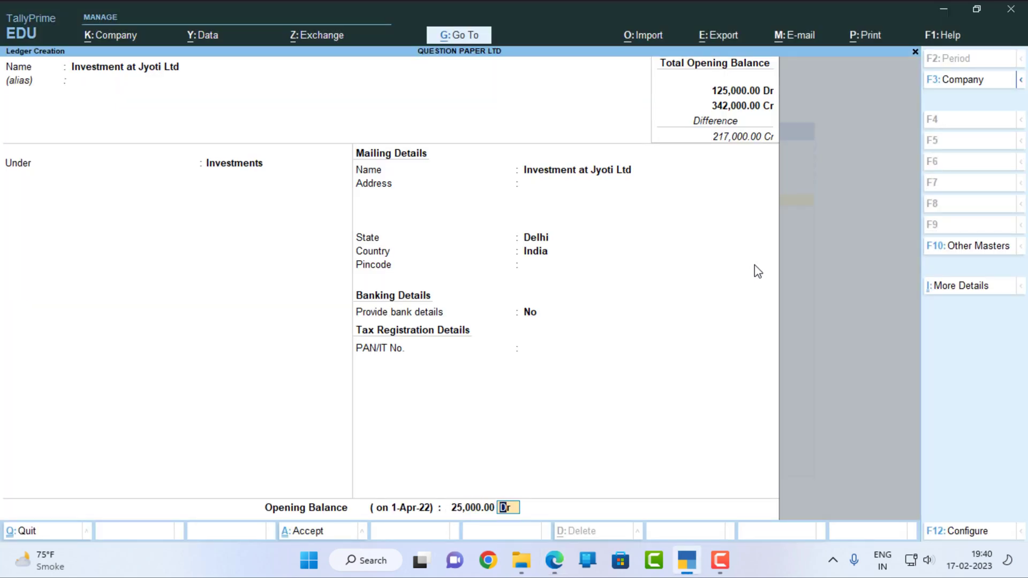
key("Return")
key("Return")
Step: Start a new ledger named Advance Commission from the question paper's asset list, without an alias
key("alt+Tab")
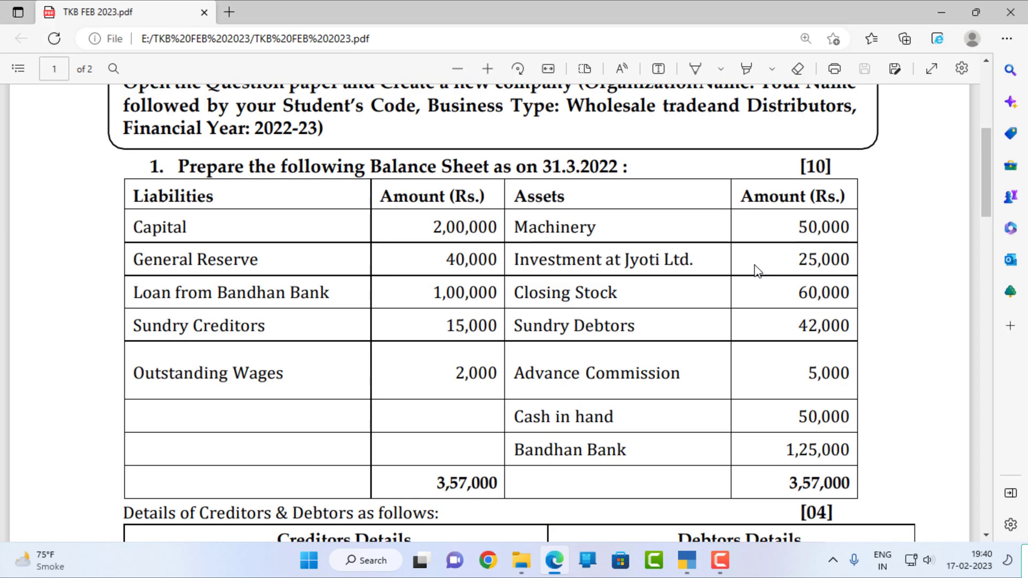
key("alt+Tab")
key("alt+Tab")
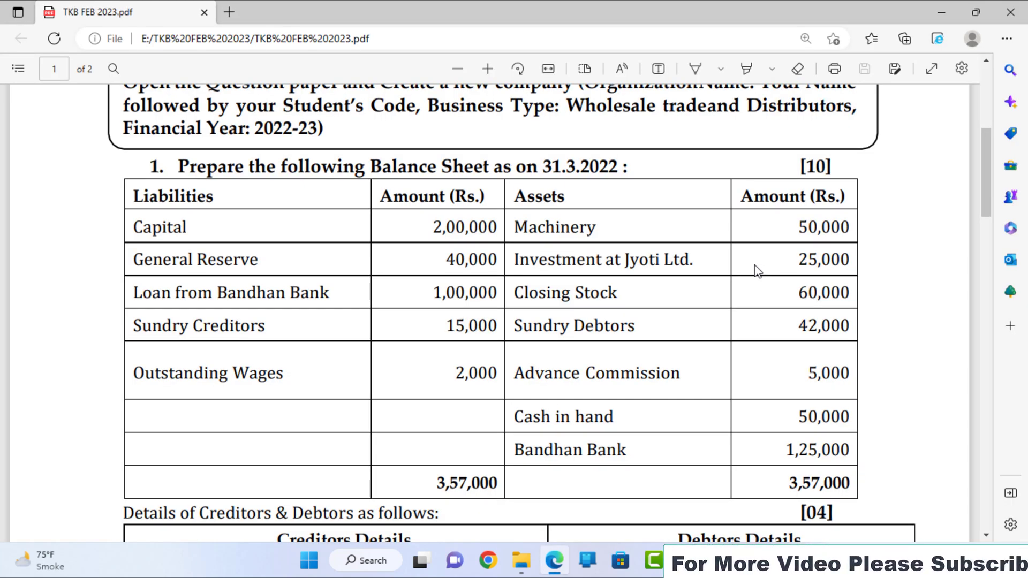
key("alt+Tab")
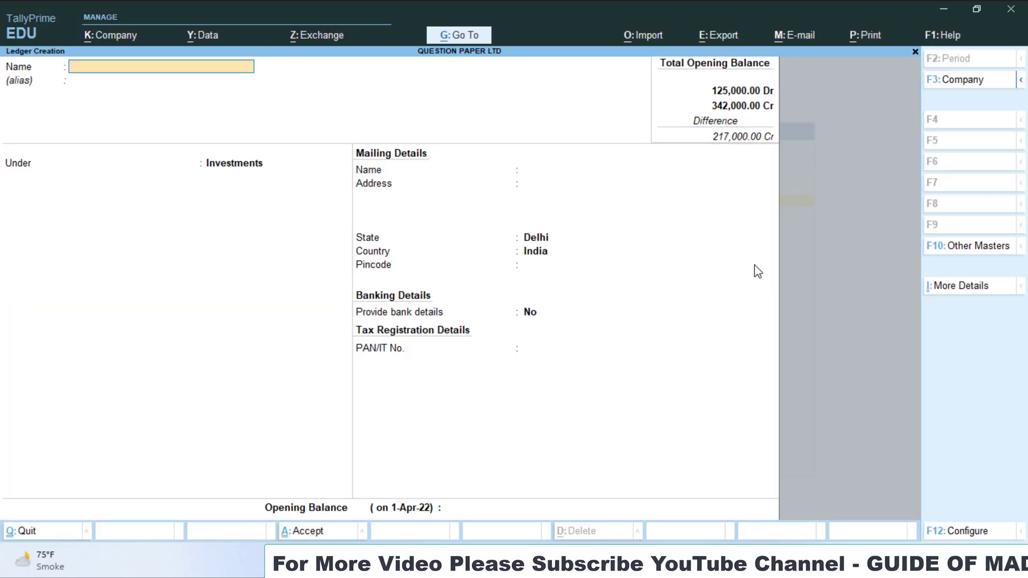
type("Advance")
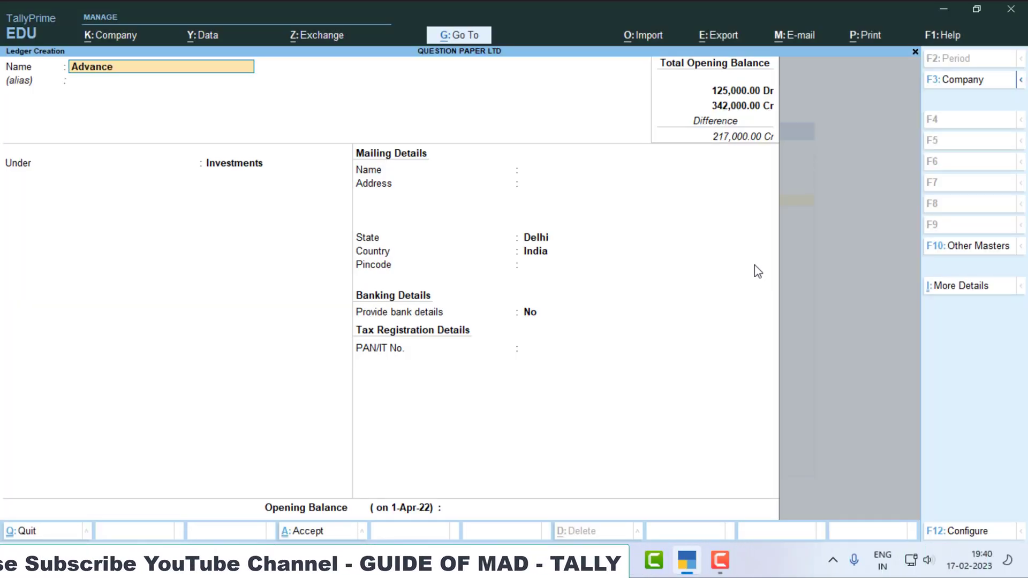
type(" Commission")
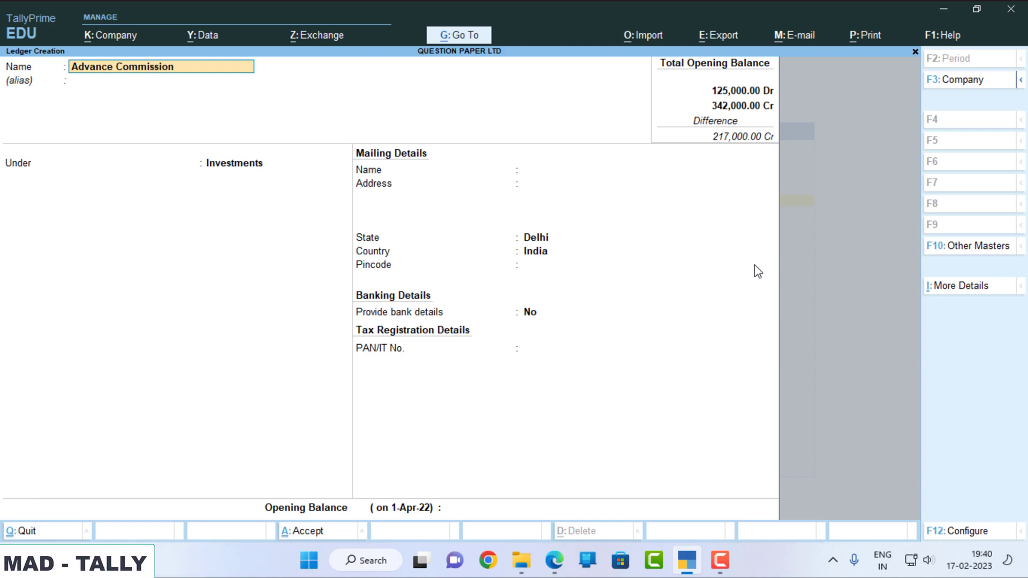
key("Return")
Step: Place the Advance Commission ledger under Current Assets, keeping the default mailing, banking and tax details
type("Cu")
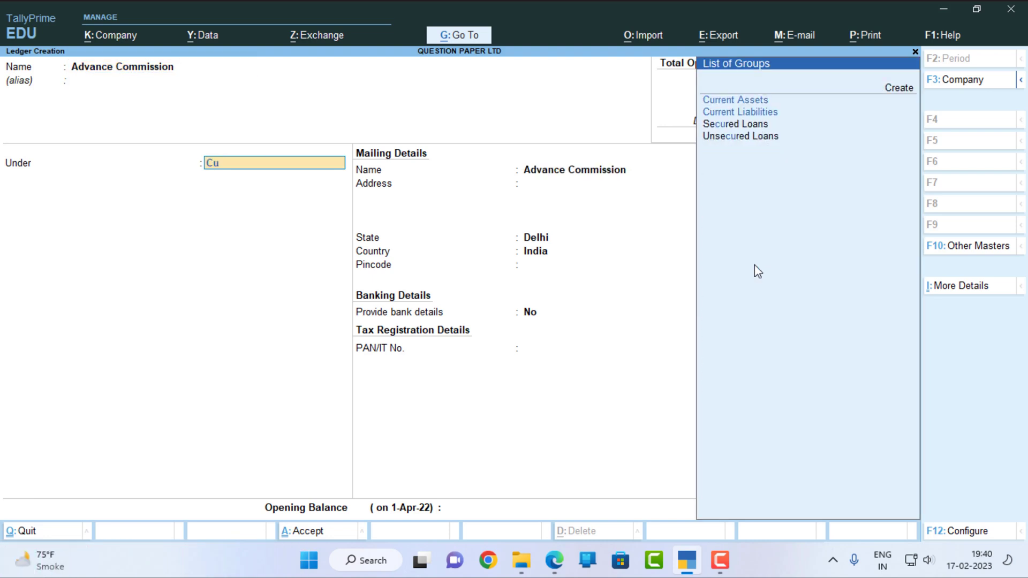
key("Up")
key("Return")
key("Return")
key("Return")
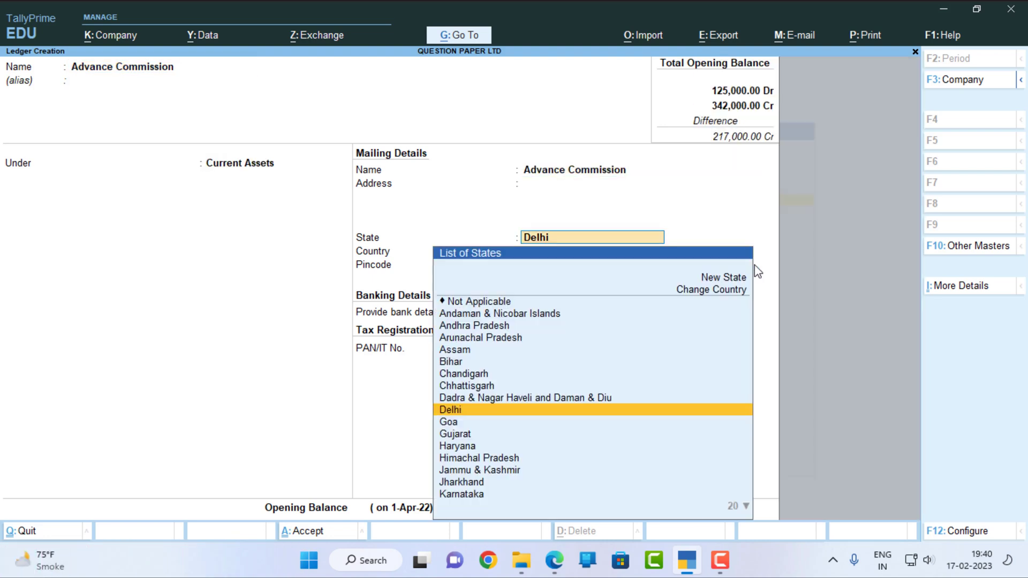
key("Return")
key("Return")
key("Return")
Step: Set the Advance Commission ledger's opening balance to 5,000 Dr from the question paper
key("alt+Tab")
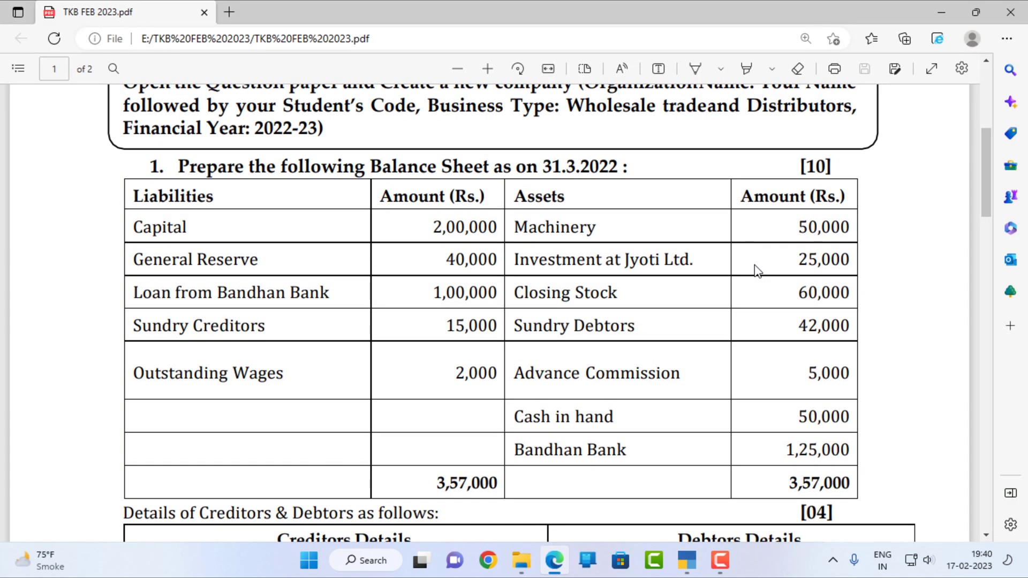
key("alt+Tab")
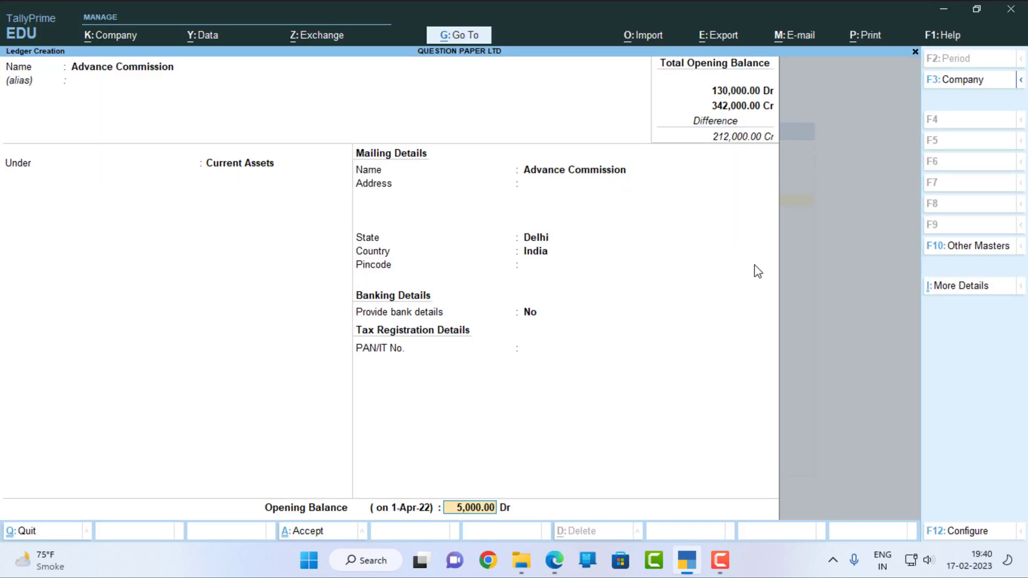
Step: Go back to the Advance Commission ledger's group and change it to Loans & Advances (Asset)
key("BackSpace")
key("BackSpace")
key("BackSpace")
key("BackSpace")
key("BackSpace")
key("BackSpace")
key("BackSpace")
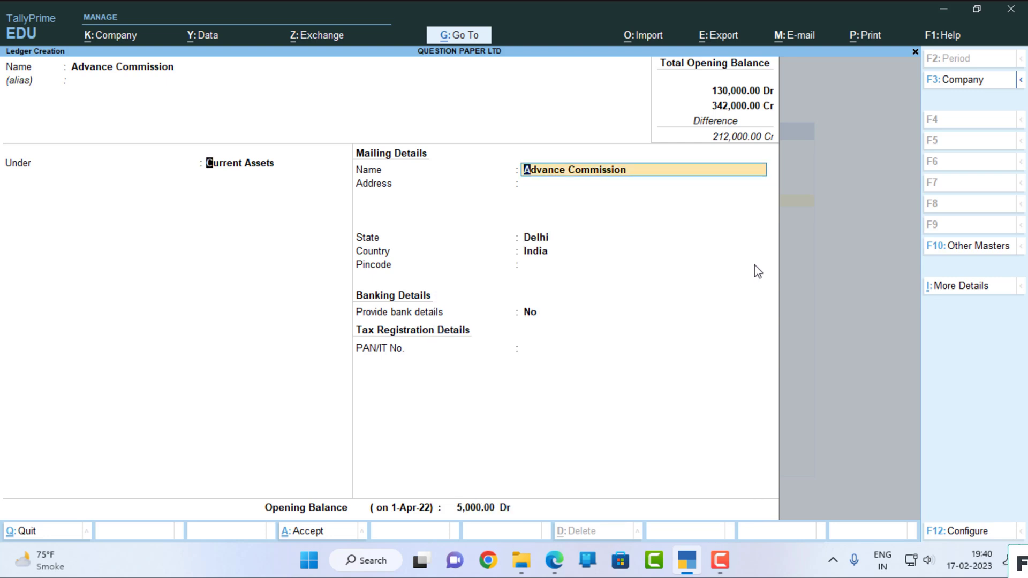
type("Ad")
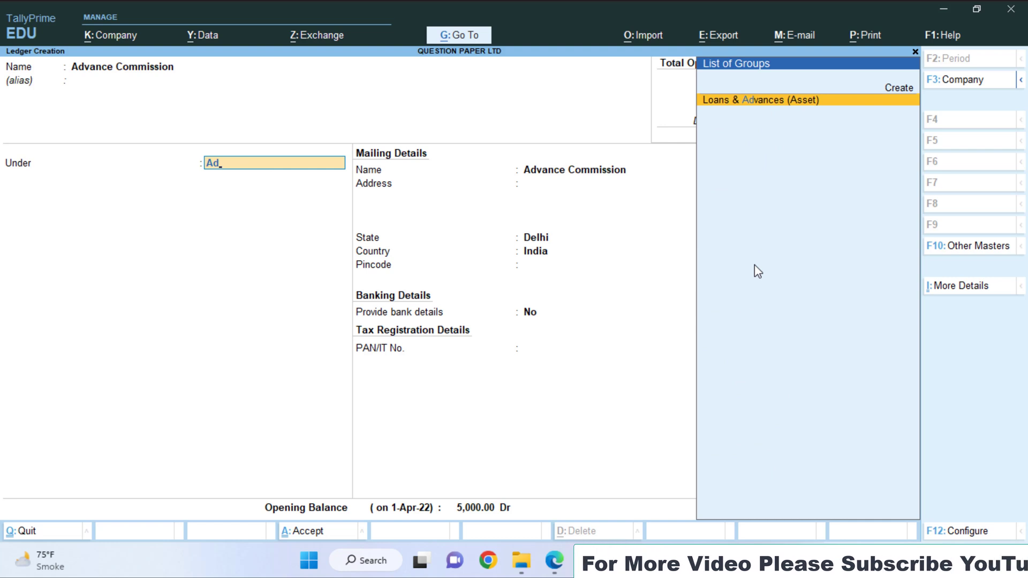
key("Return")
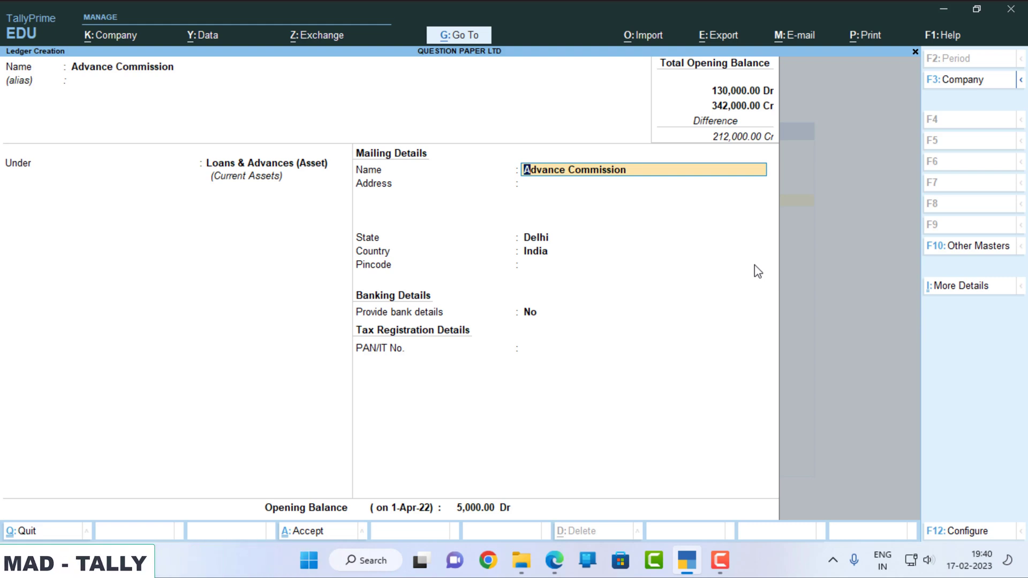
Step: Keep the remaining Advance Commission details as they are and save the ledger
key("Return")
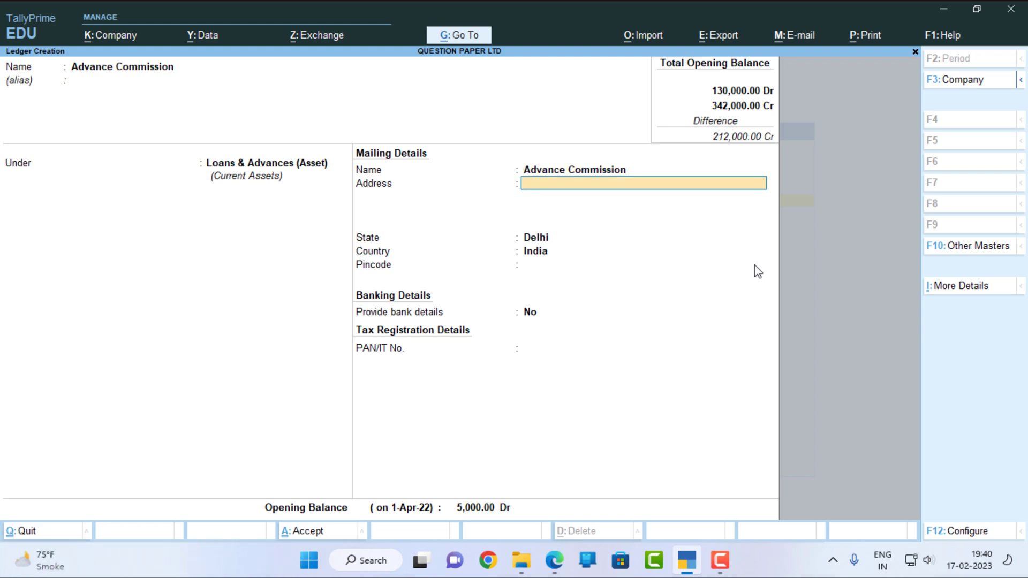
key("Return")
key("Return")
key("Return")
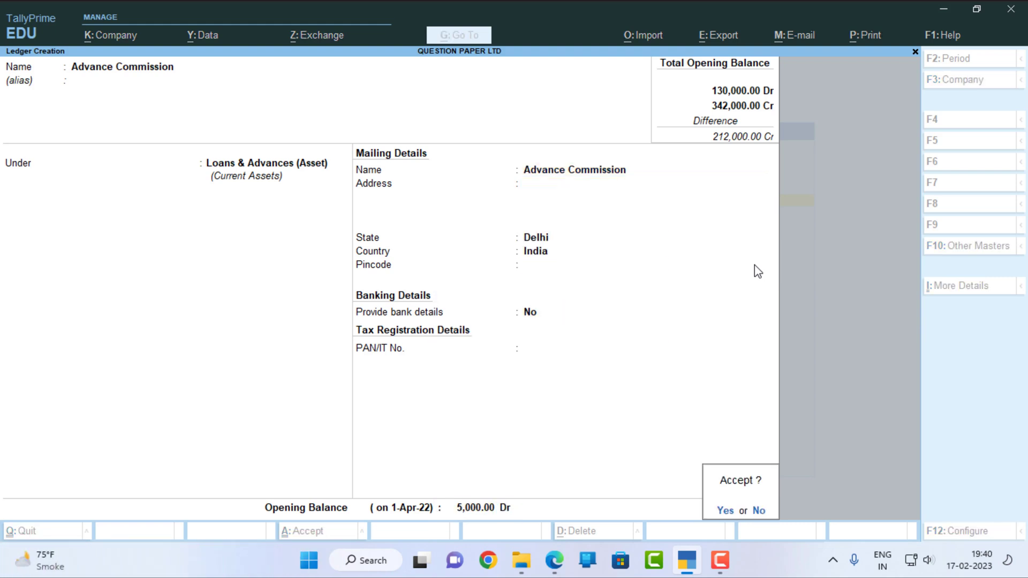
key("Return")
Step: Start a new ledger named Bhandhan Bank for the bank balance among the question paper's assets, without an alias
key("alt+Tab")
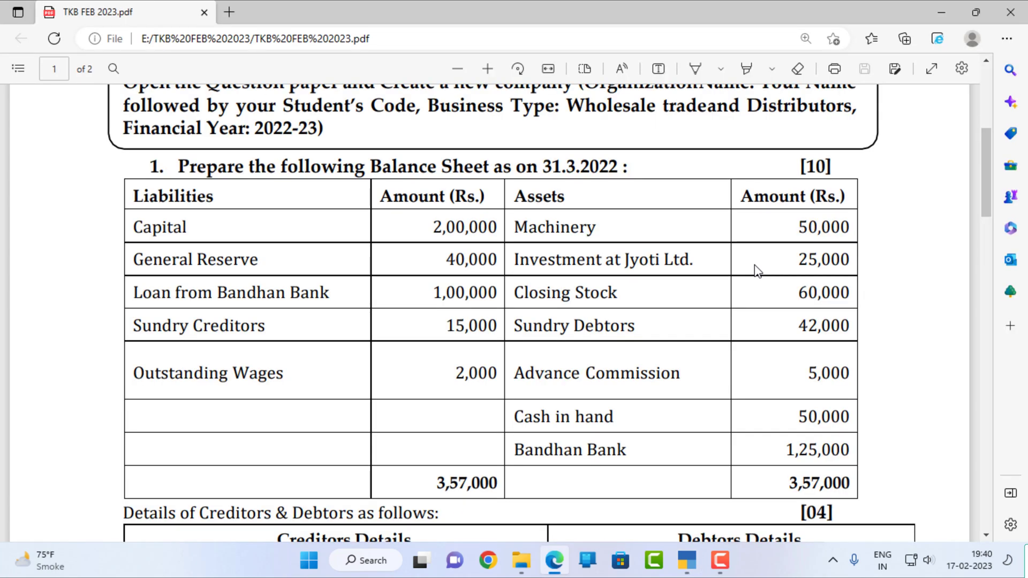
key("alt+Tab")
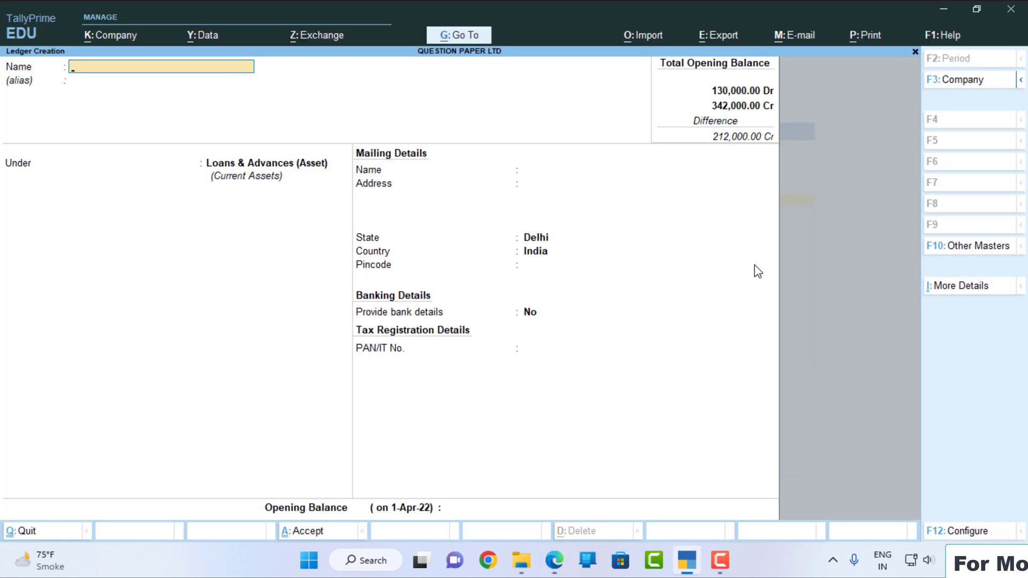
type("Bhandhan Bank")
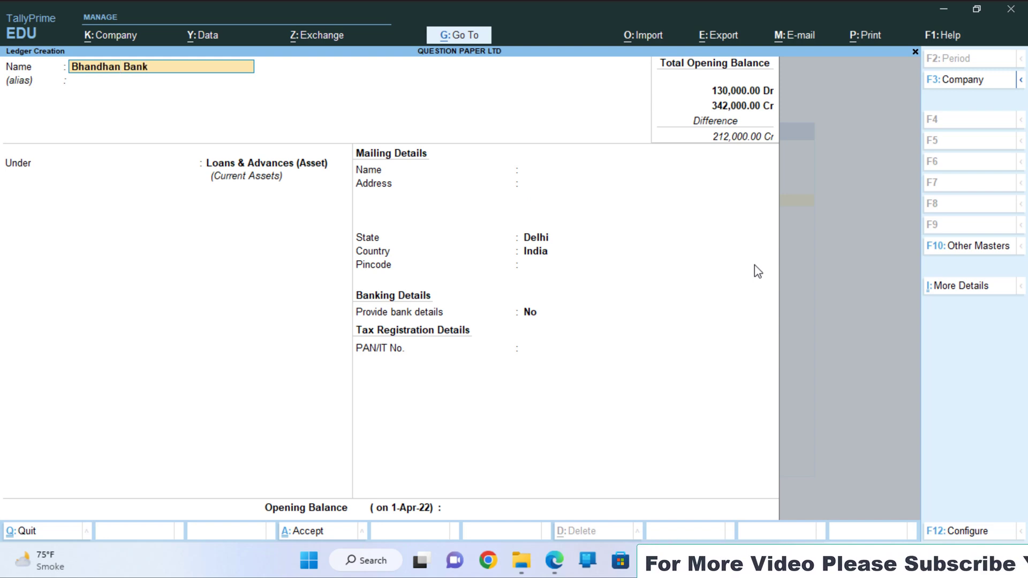
key("Return")
Step: Place the Bhandhan Bank ledger under Bank Accounts, keeping the default bank account, cheque and mailing details
type("B")
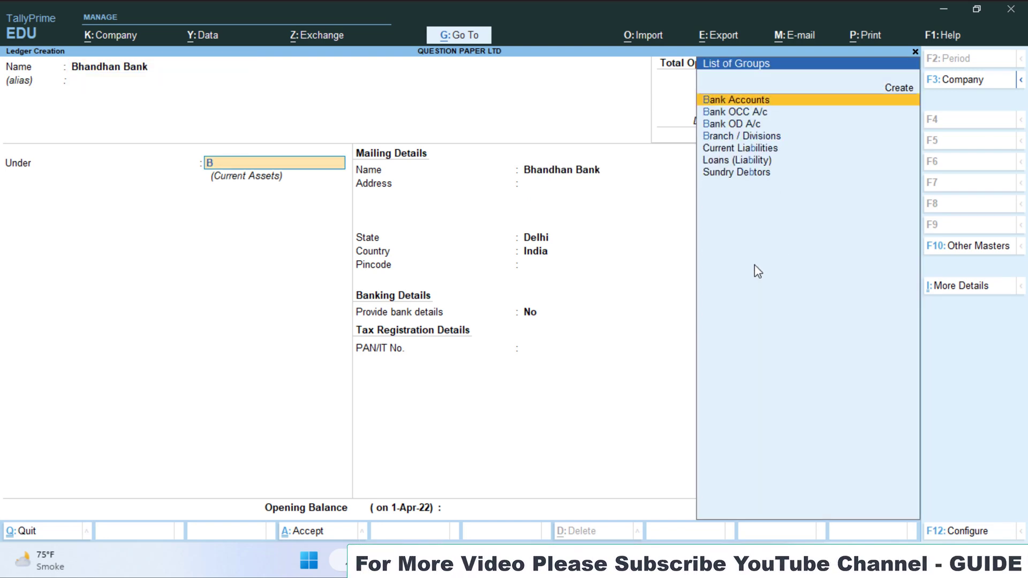
key("Return")
key("Return")
key("Return")
key("Return")
key("Return")
key("Return")
key("Return")
key("Return")
key("Return")
key("Return")
key("Return")
key("Return")
key("Return")
key("Return")
key("Return")
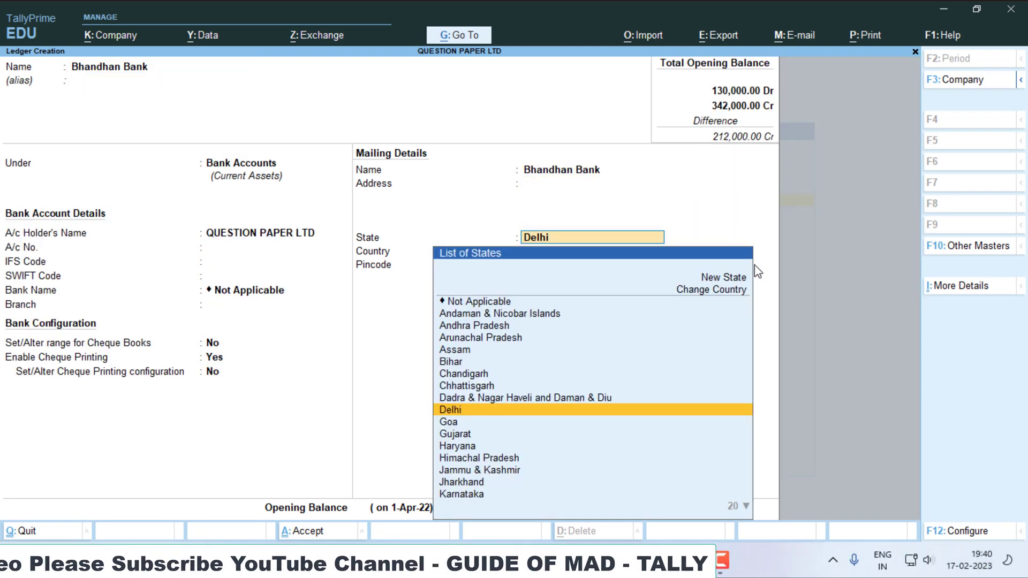
key("Escape")
Step: Set the Bhandhan Bank ledger's opening balance to 125,000 Dr from the question paper and save the ledger
key("alt+Tab")
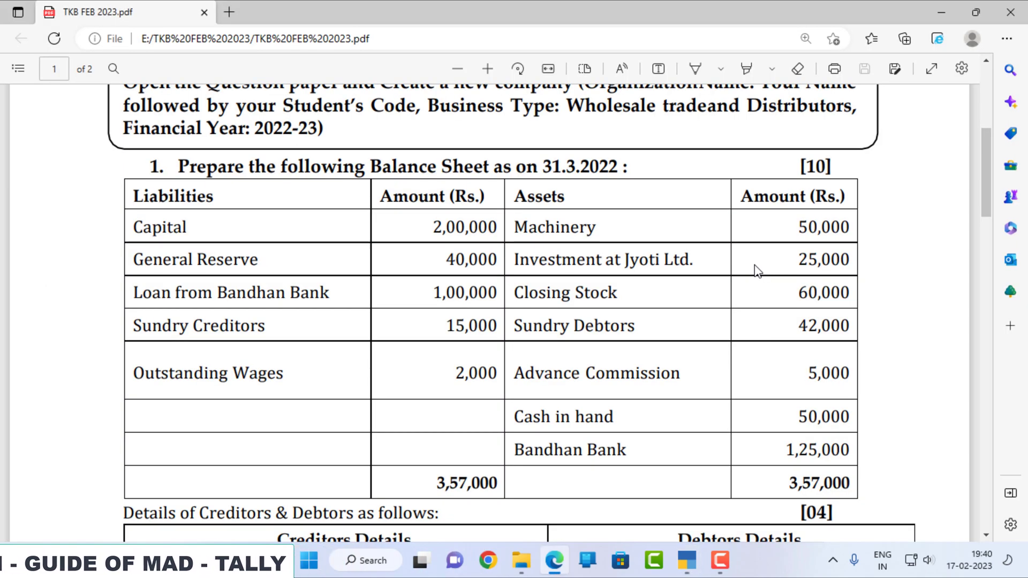
key("alt+Tab")
type("1")
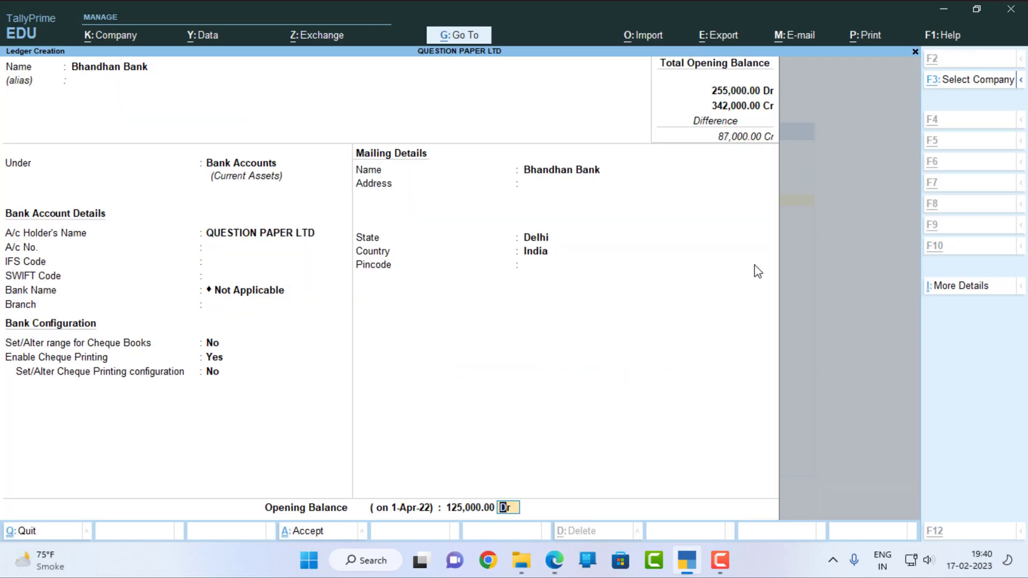
key("alt+Tab")
key("alt+Tab")
key("Return")
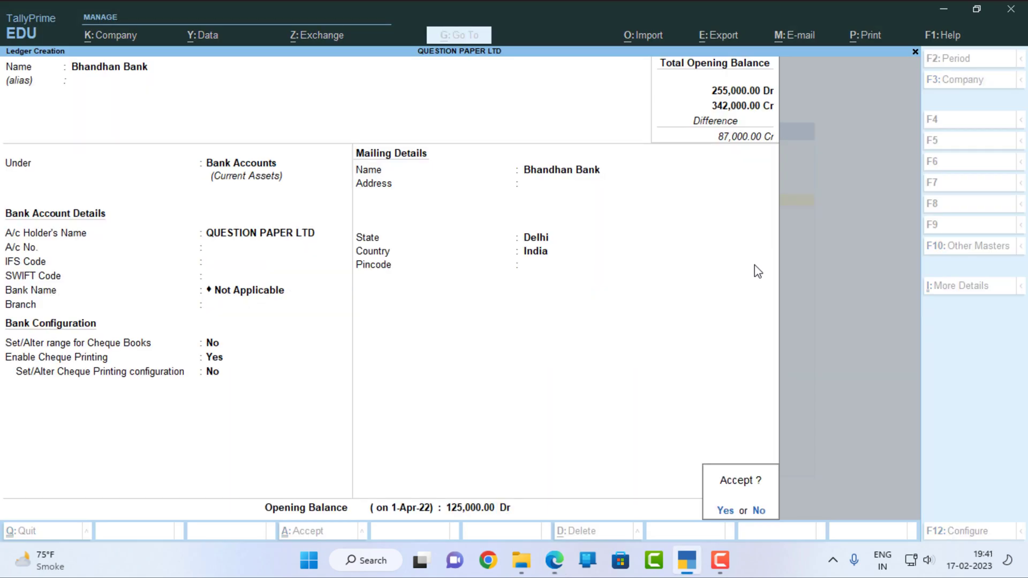
key("Return")
Step: Start a new ledger named Roshni Electronics for the creditor listed in the question paper, without an alias
key("alt+Tab")
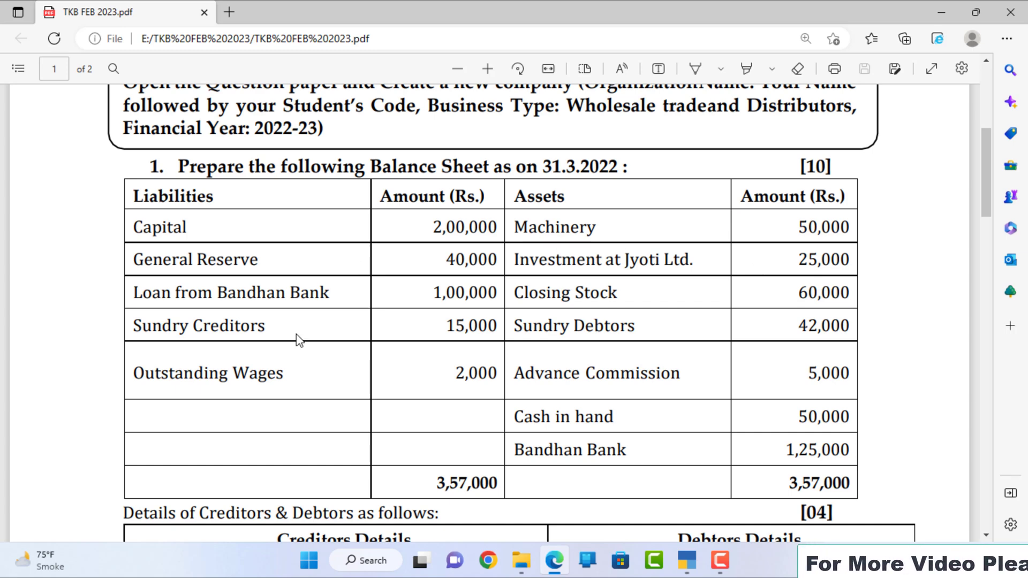
scroll(305, 342, "down", 3)
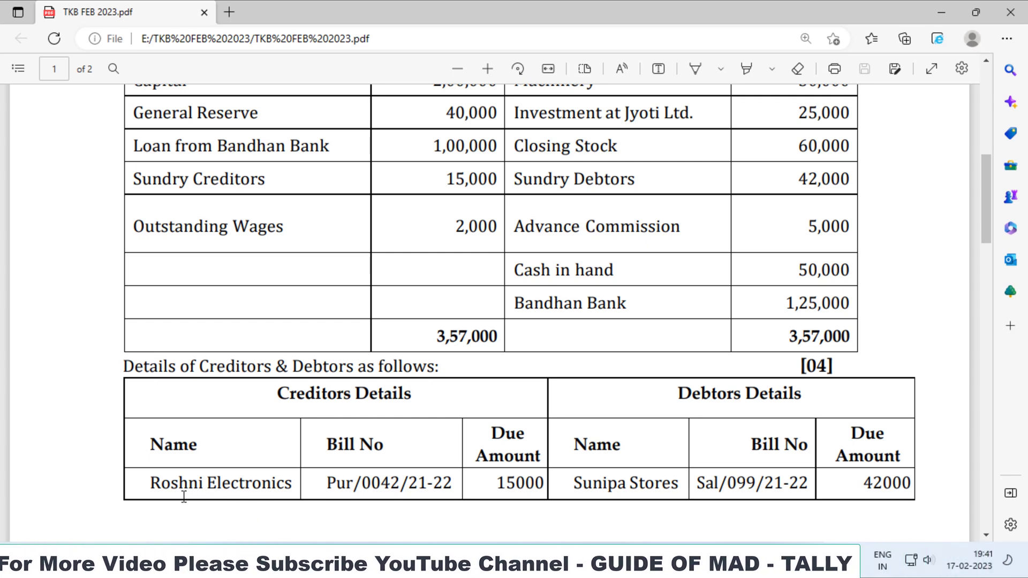
key("alt+Tab")
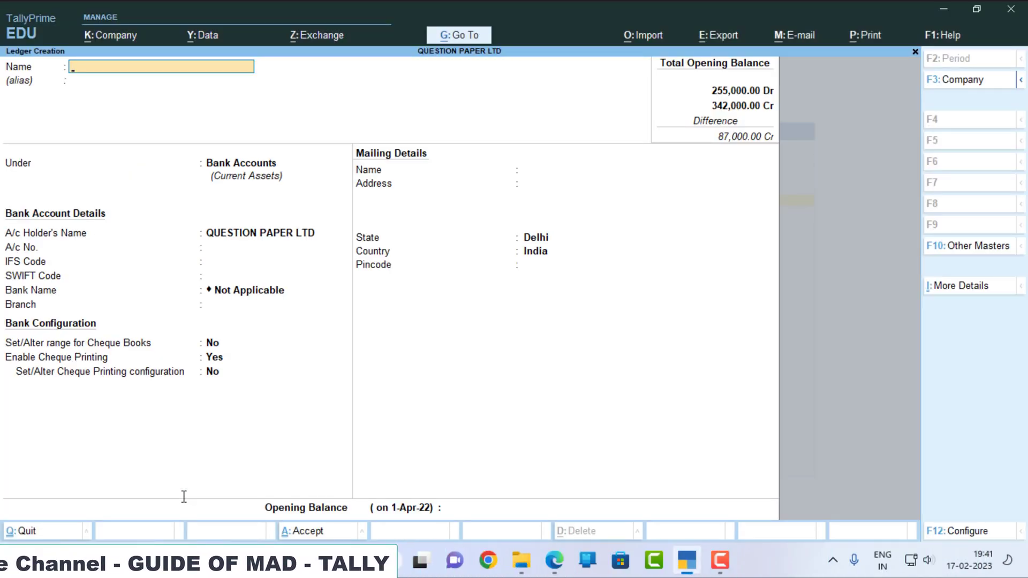
type("Roshni")
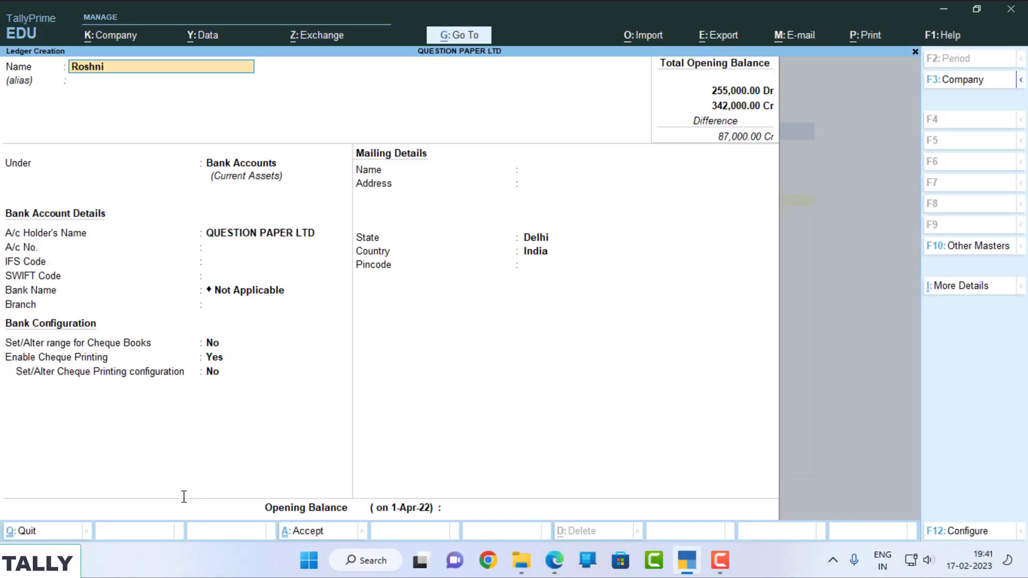
type(" Electronics")
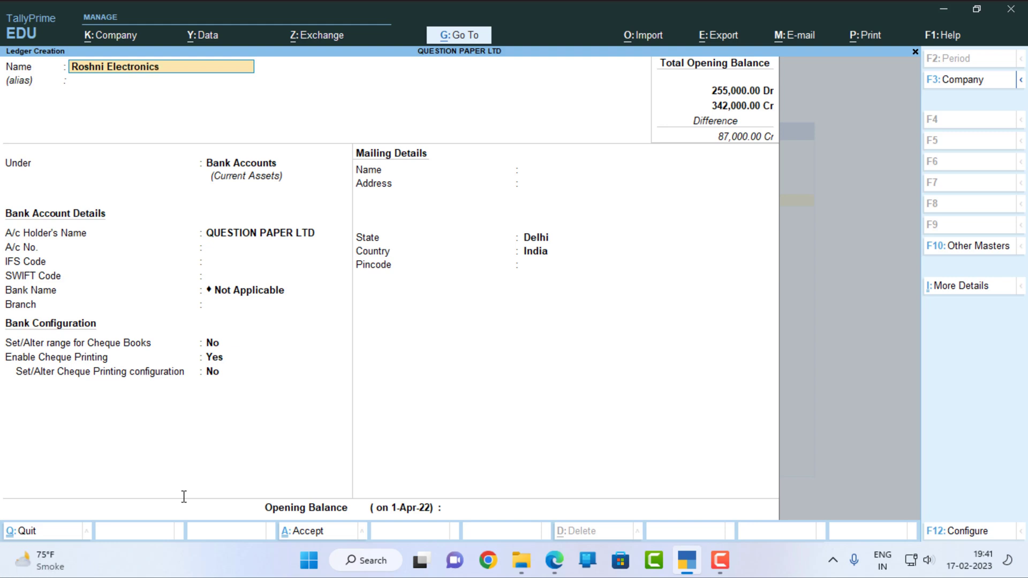
key("Return")
key("Return")
Step: Place the Roshni Electronics ledger under Sundry Creditors, keeping the default bill-by-bill, mailing and bank settings
type("S")
key("Down")
key("Down")
key("Down")
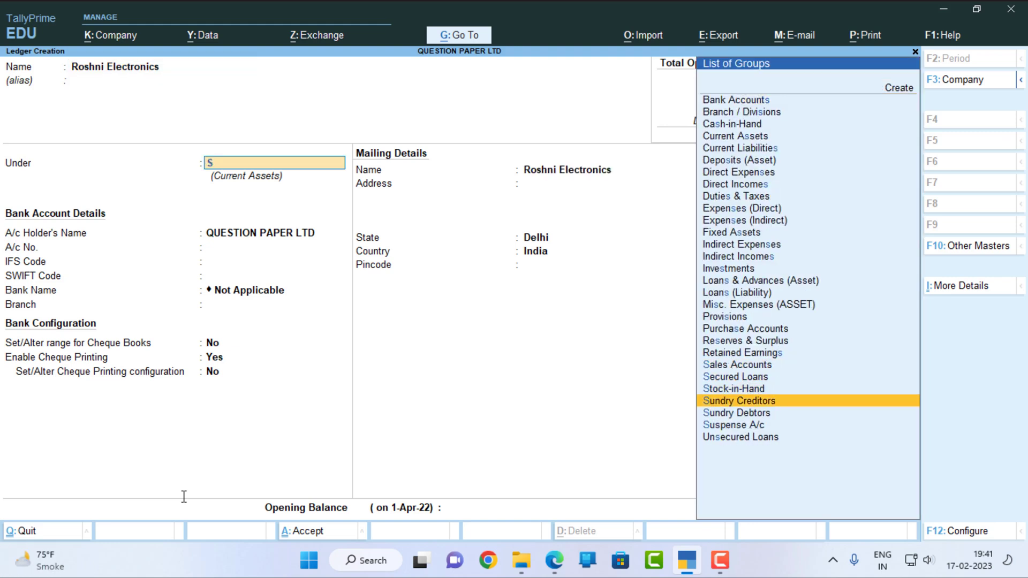
key("Return")
key("Return")
key("Return")
key("Return")
key("Return")
key("Return")
key("Return")
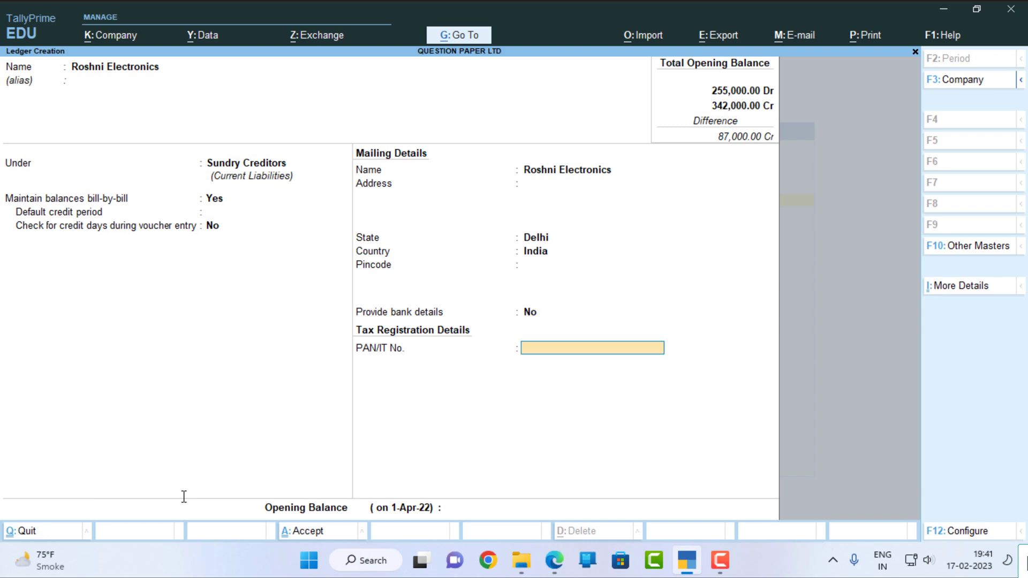
Step: Set the Roshni Electronics ledger's opening balance to 15,000 Cr from the question paper's creditors details
key("alt+Tab")
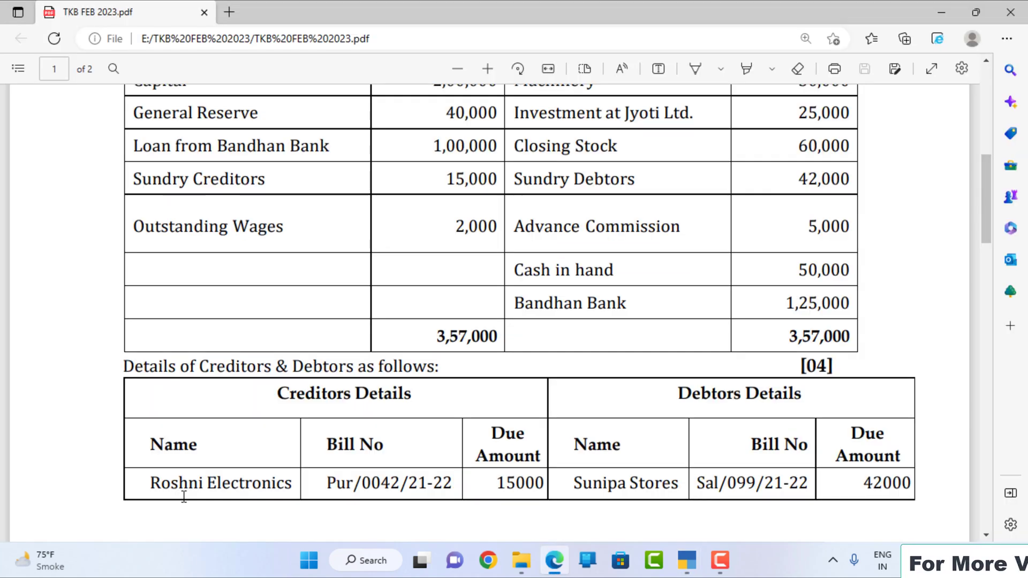
key("alt+Tab")
type("15,000")
key("Return")
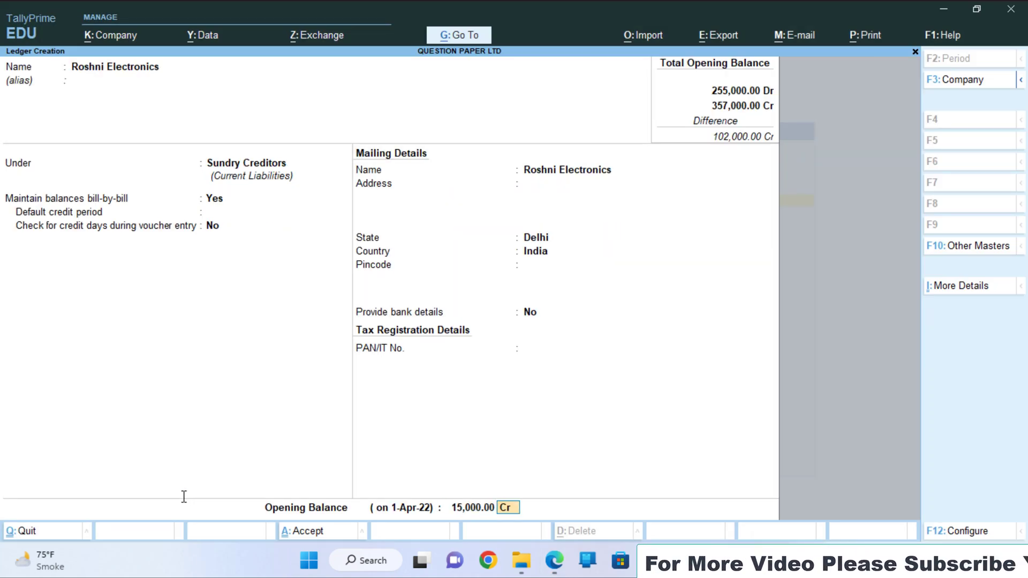
key("Return")
Step: Allocate the Roshni Electronics opening balance to bill Pur/0042/21-22, copied from the question paper, and save the ledger
key("alt+Tab")
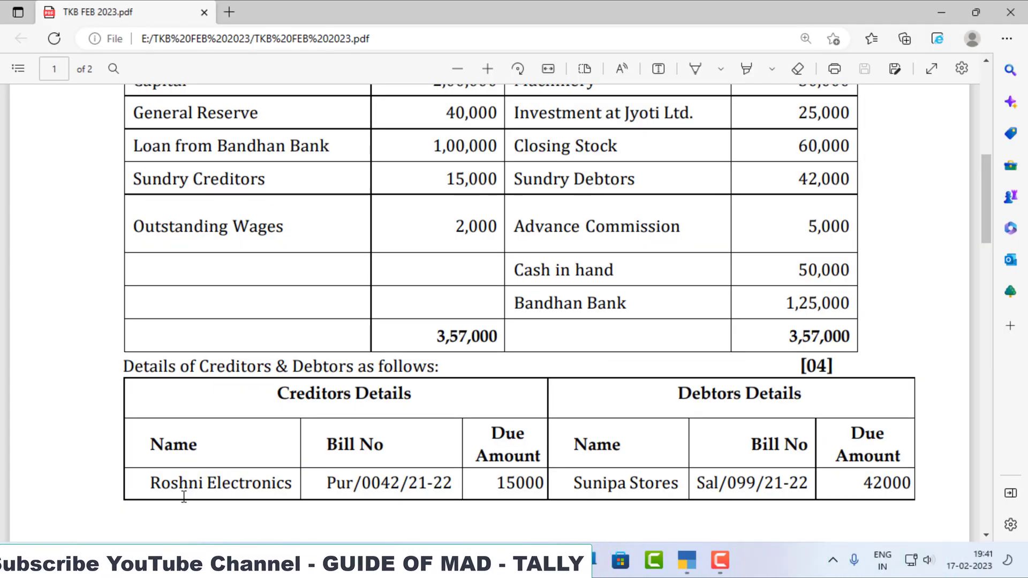
key("alt+Tab")
key("Return")
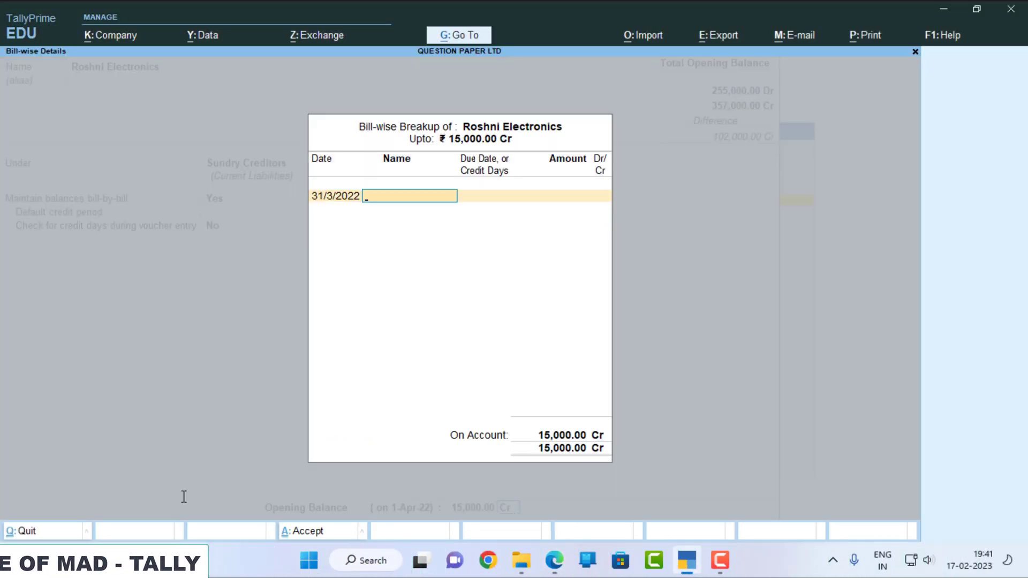
key("alt+Tab")
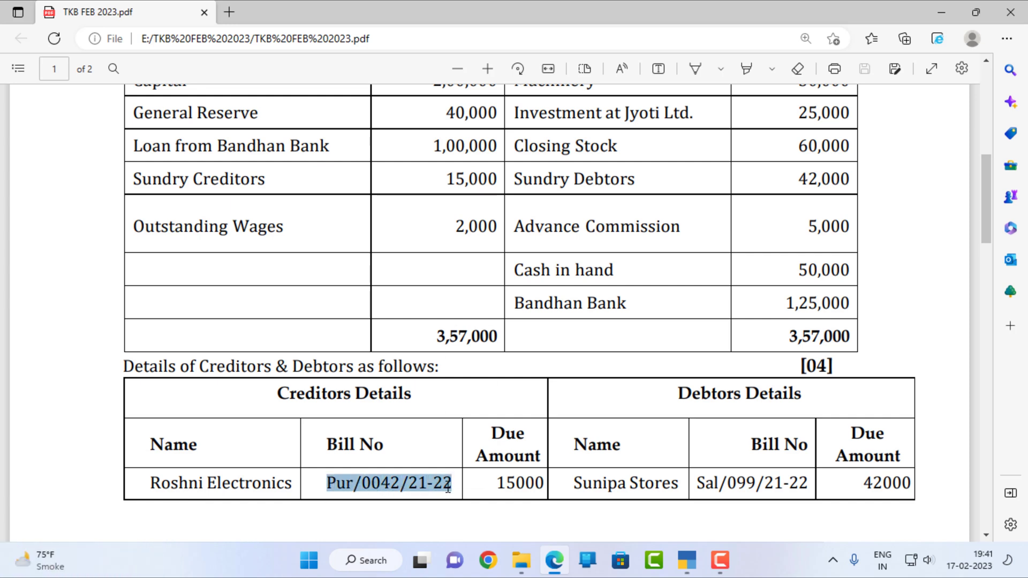
key("alt+Tab")
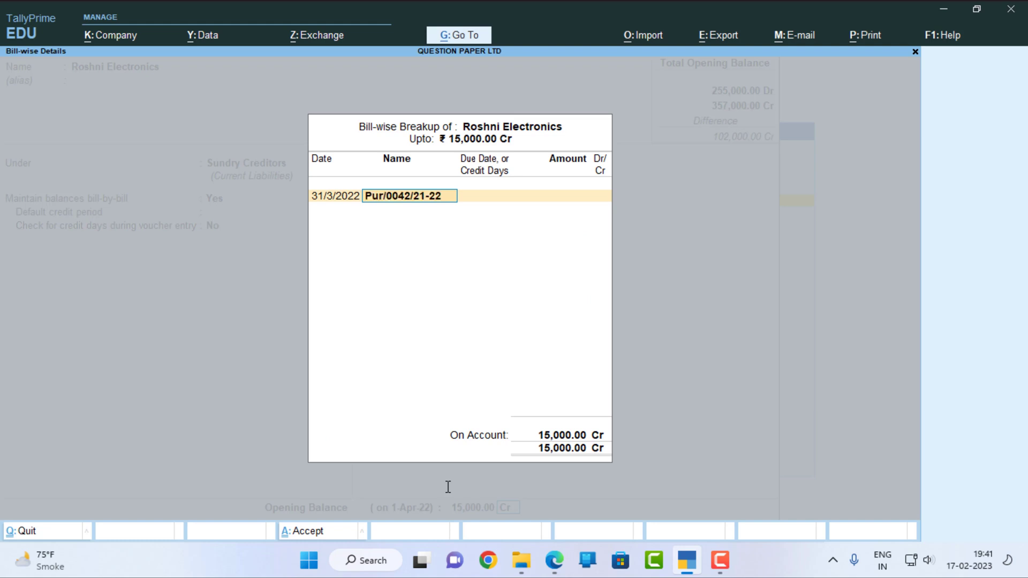
key("Return")
key("Return")
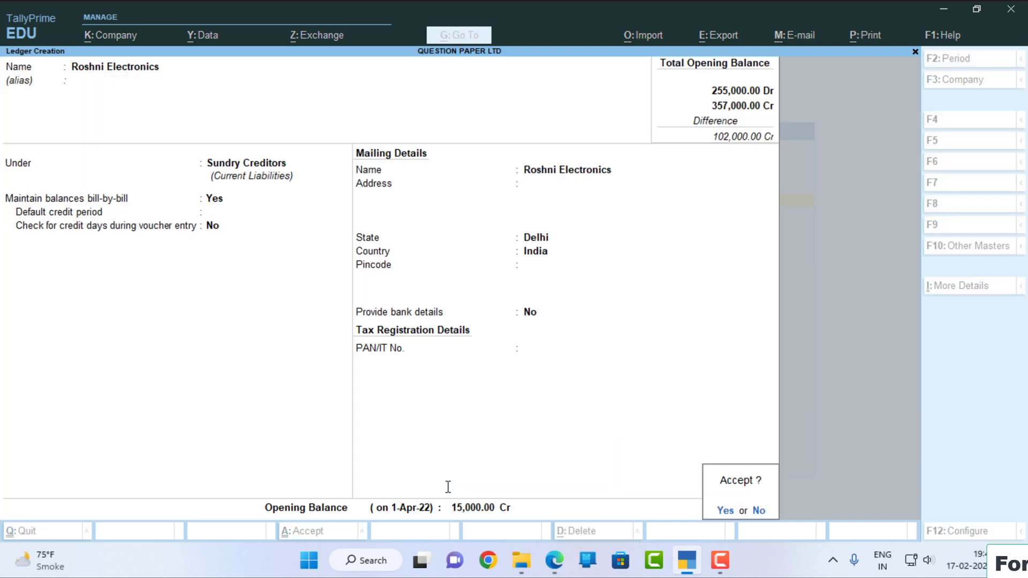
key("Return")
Step: Start a new ledger named Sunipa Stores for the debtor listed in the question paper, without an alias
key("alt+Tab")
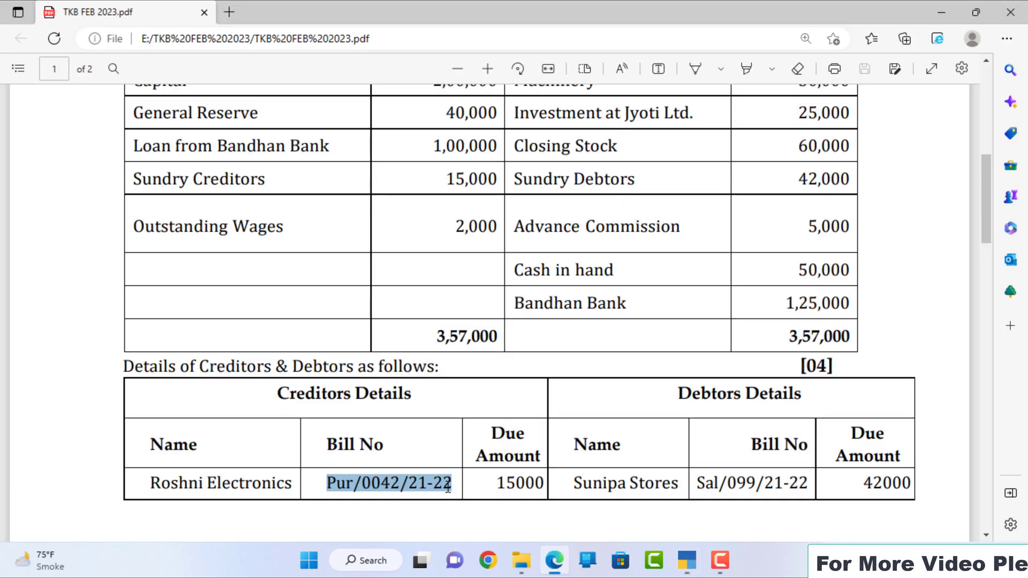
key("alt+Tab")
type("Sunipa Stores")
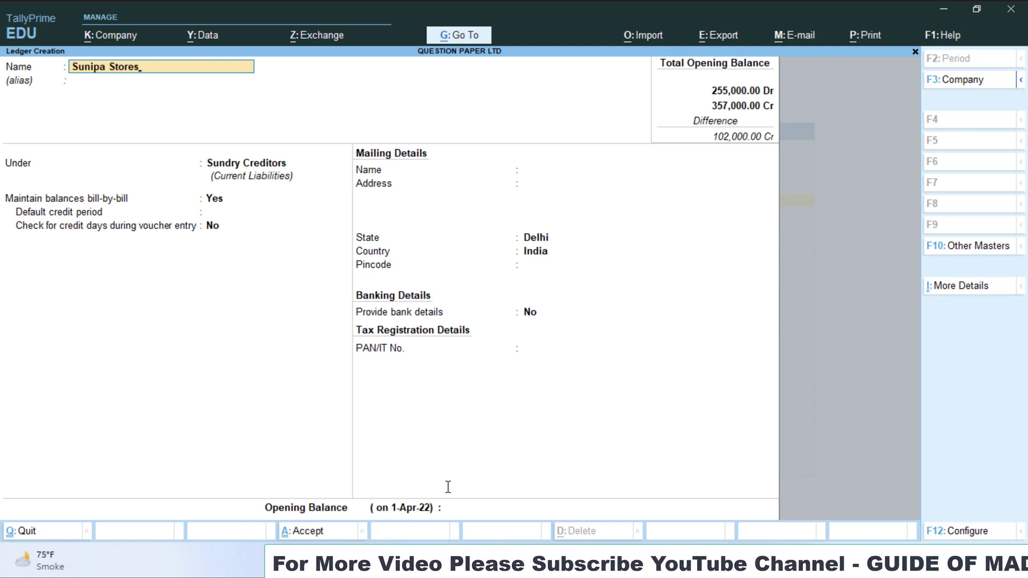
key("Return")
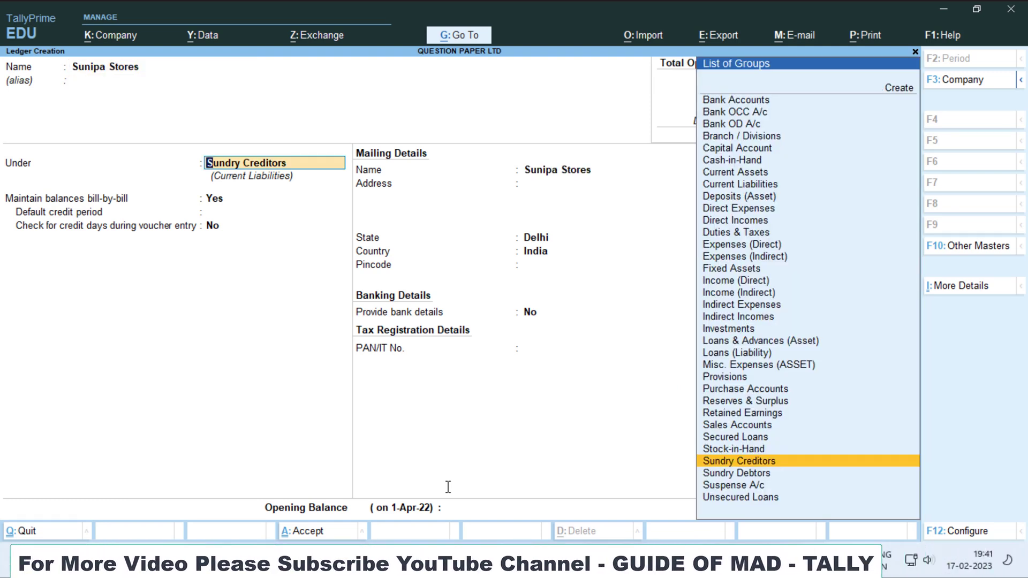
Step: Place the Sunipa Stores ledger under Sundry Debtors, keeping the default bill-by-bill, mailing, bank and tax settings
key("Down")
key("Return")
key("Return")
key("Return")
key("Return")
key("Return")
key("Return")
key("Return")
key("Return")
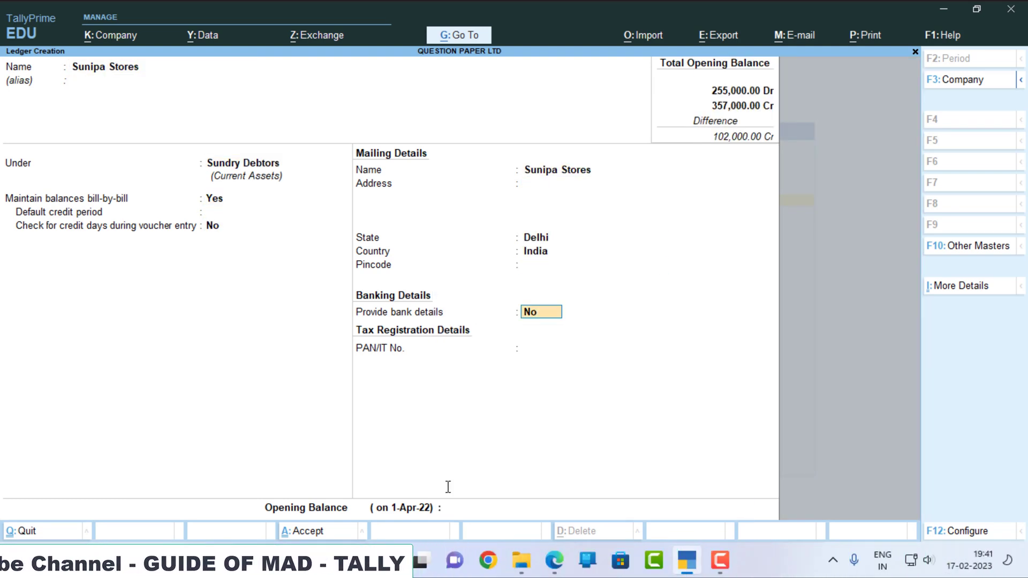
key("Return")
key("Return")
Step: Set the Sunipa Stores ledger's opening balance to 42,000 Dr from the question paper's debtors details
key("alt+Tab")
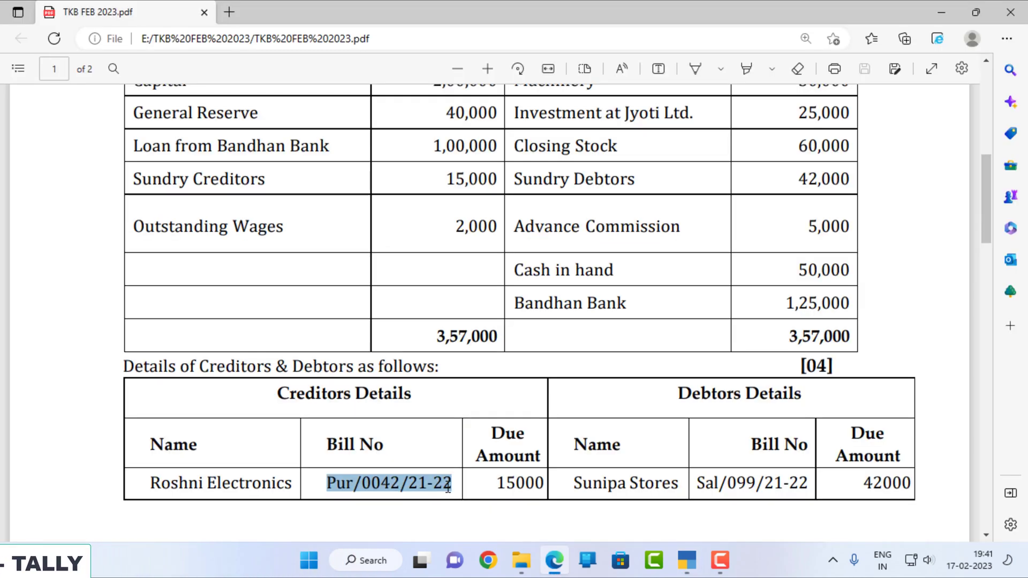
key("alt+Tab")
type("4")
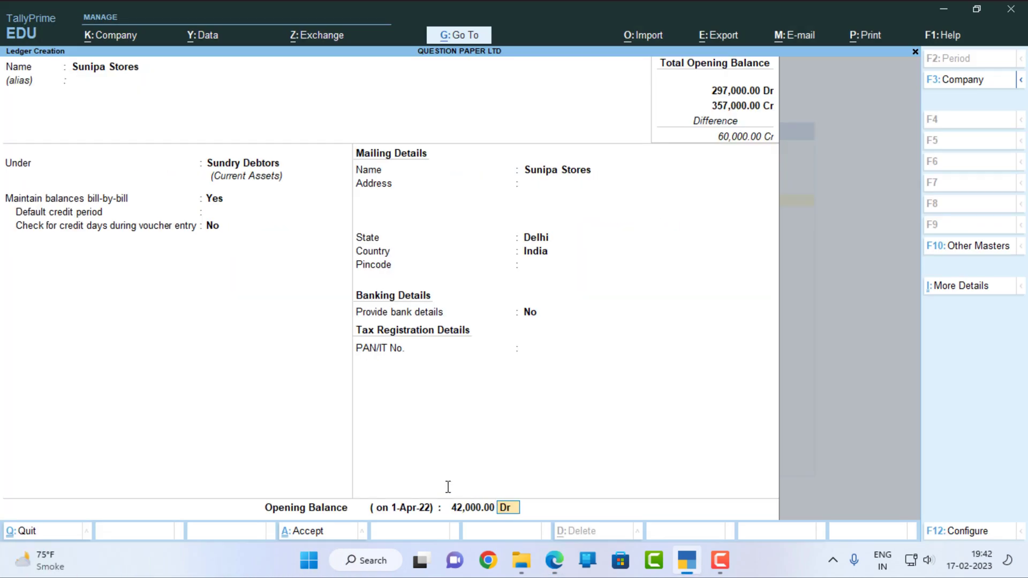
key("Return")
Step: Allocate the Sunipa Stores opening balance of 42,000 Dr to bill Sal/099/21-22 dated 31/3/2022 and save the ledger
key("alt+Tab")
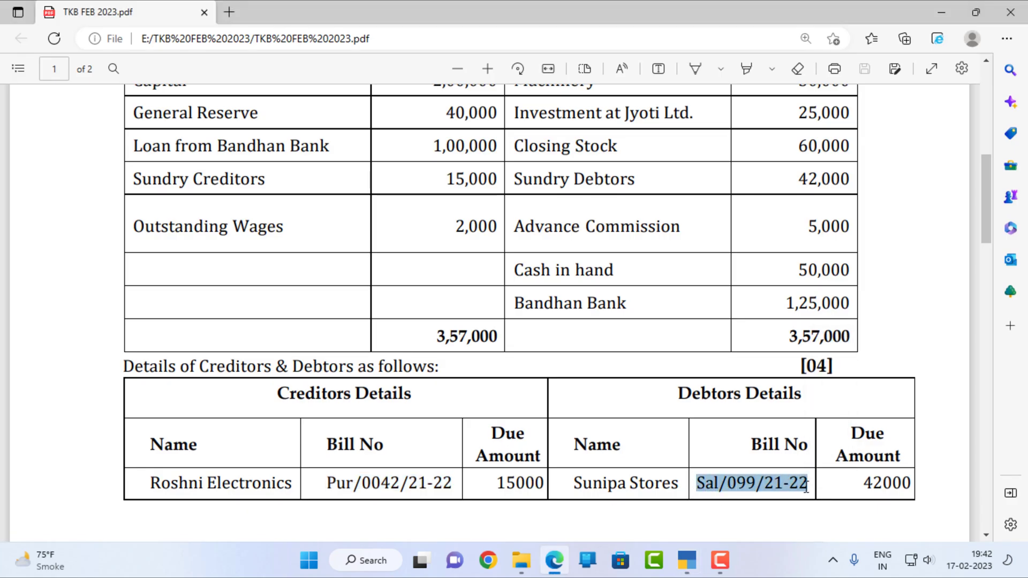
key("alt+Tab")
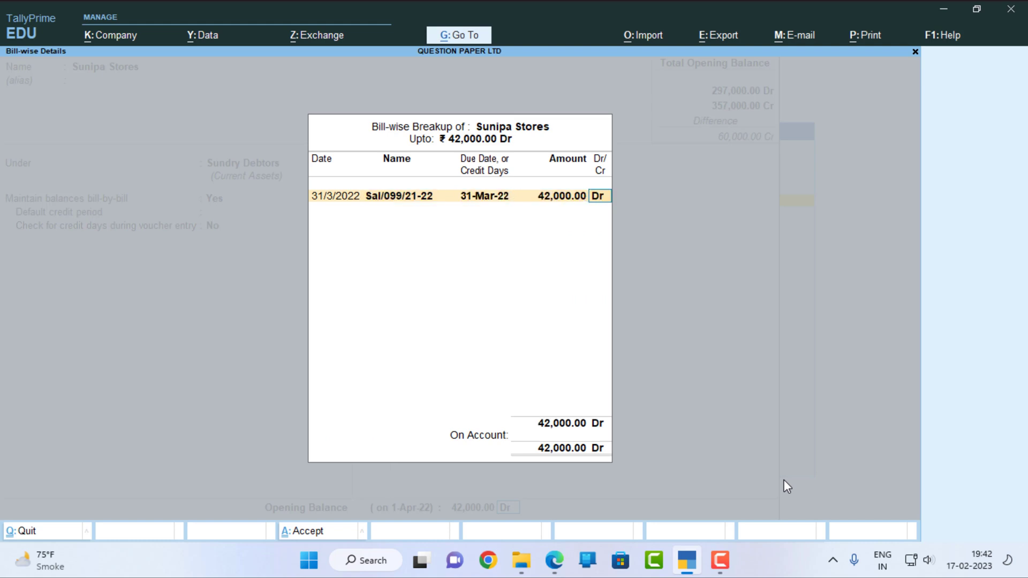
key("Return")
key("Return")
key("Return")
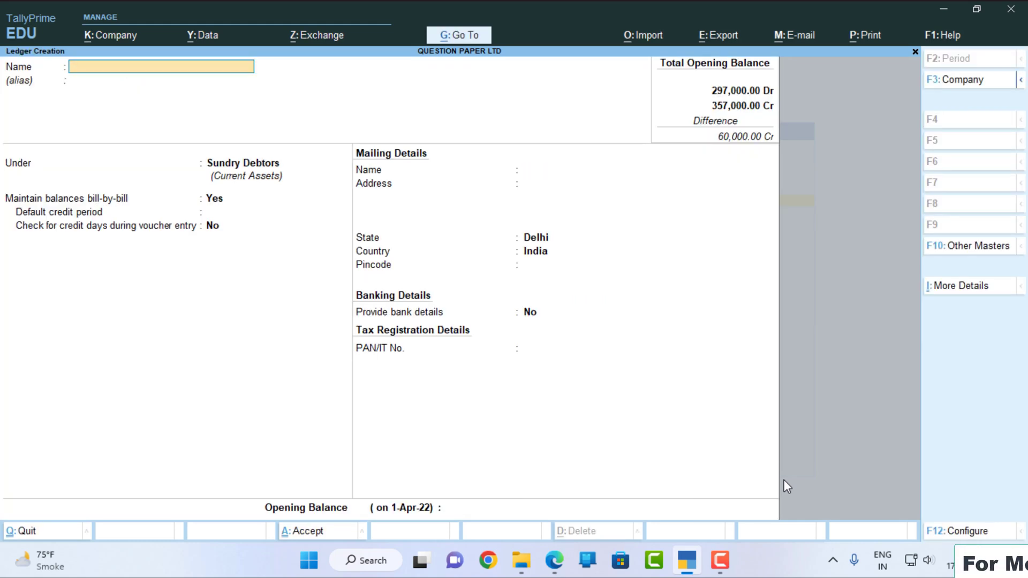
Step: Check the stock details and their storage godown in the question paper, and leave ledger creation
key("alt+Tab")
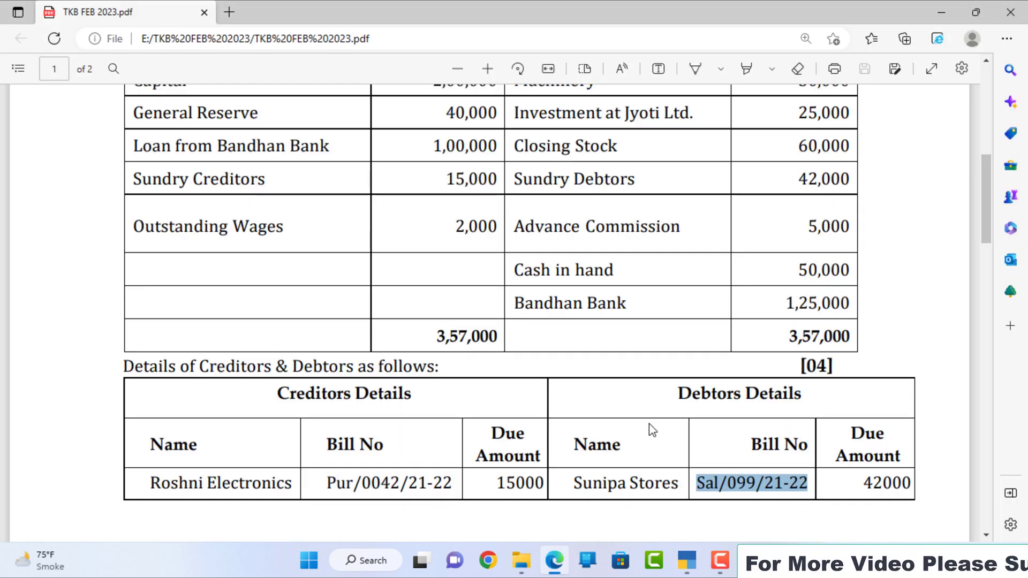
scroll(614, 236, "down", 4)
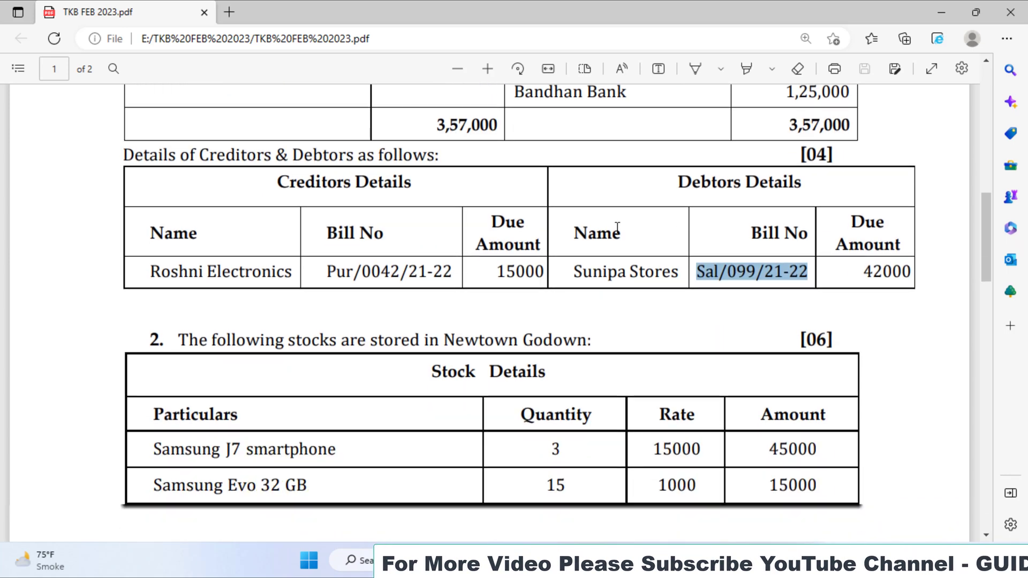
scroll(617, 227, "down", 2)
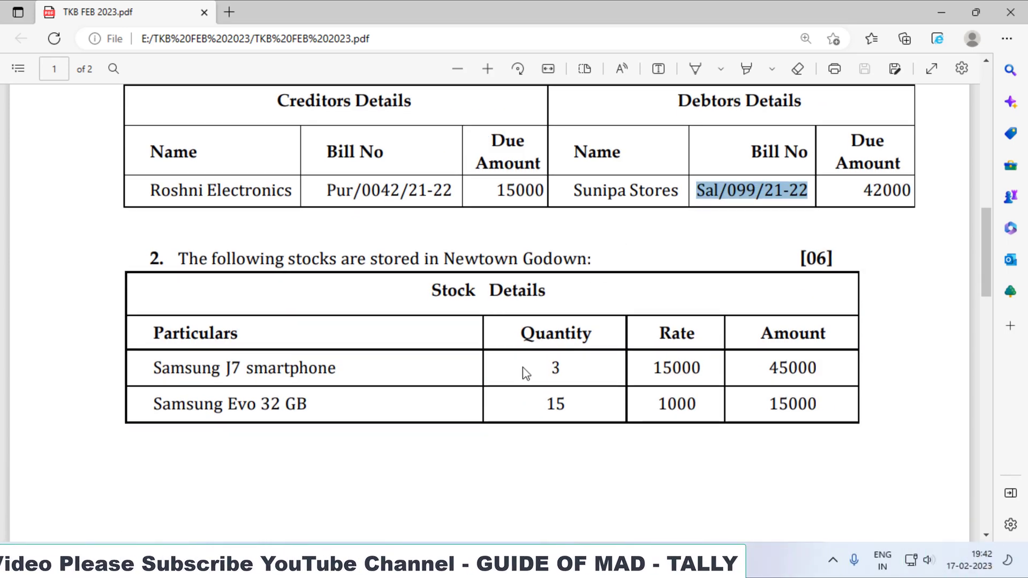
key("alt+Tab")
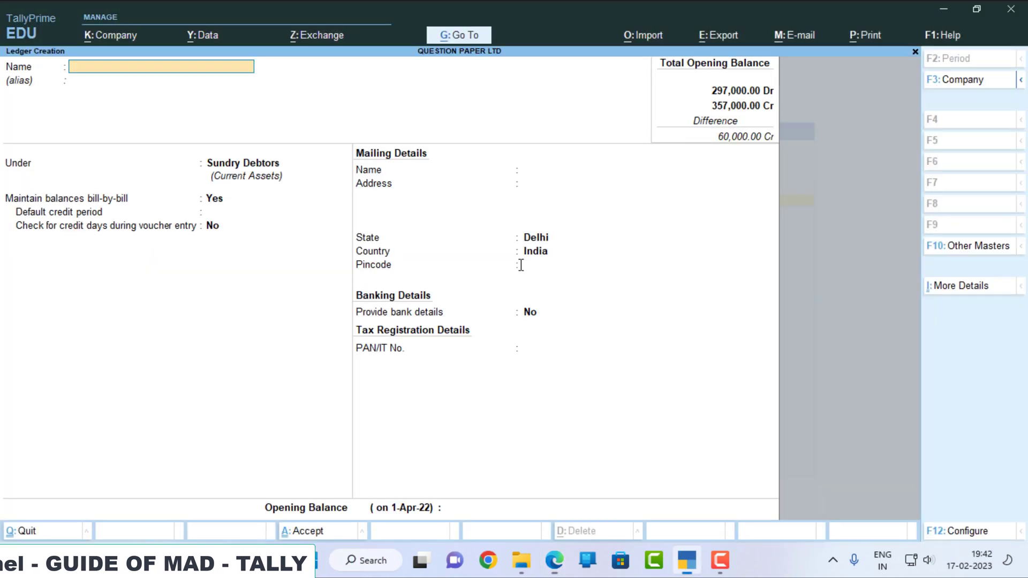
key("Escape")
key("y")
key("Escape")
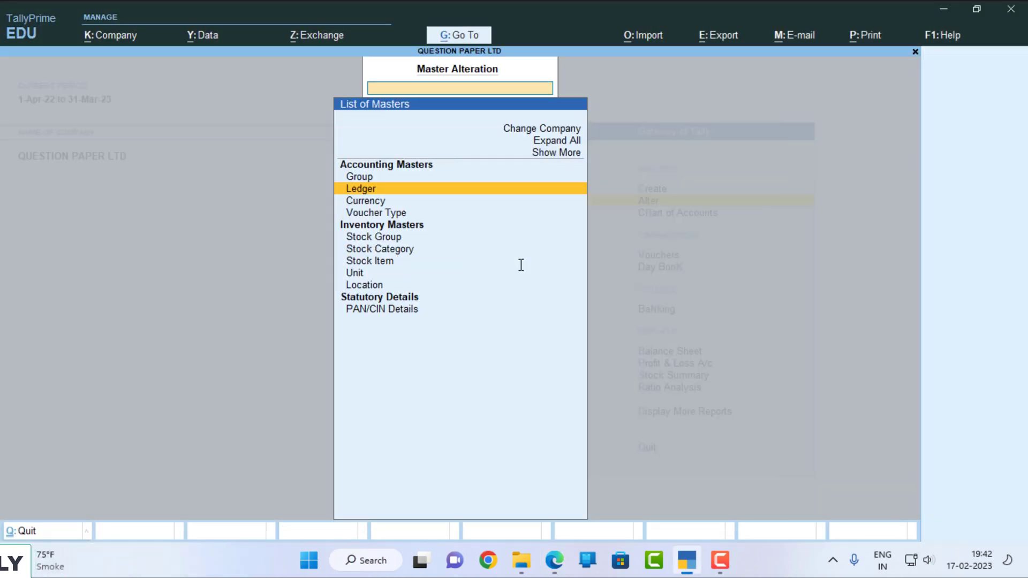
Step: Start creating a new location from the inventory masters instead of altering the default Main Location
key("Down")
key("Down")
key("Down")
key("Down")
key("Down")
key("Down")
key("Down")
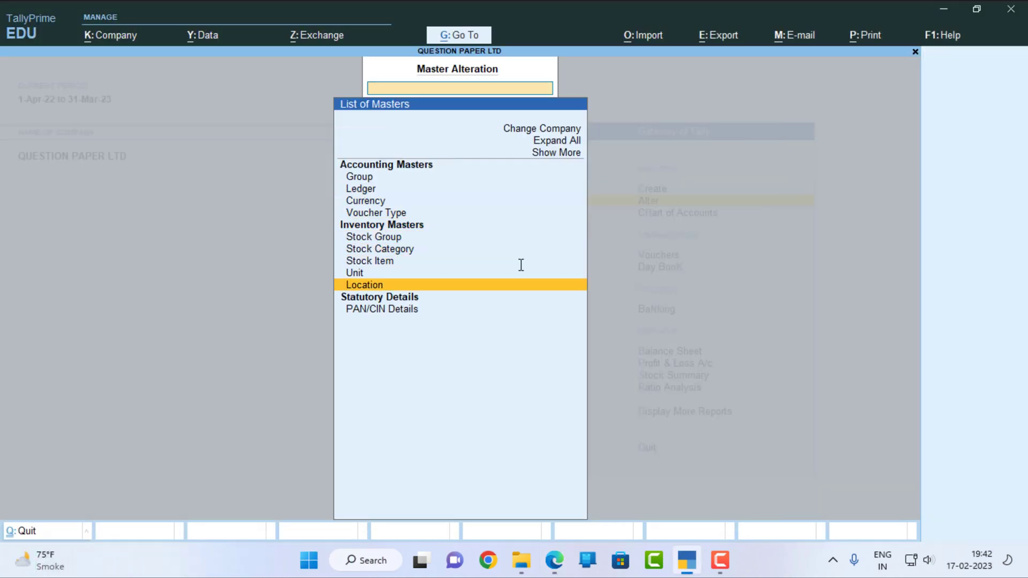
key("Return")
key("Up")
key("Up")
key("Return")
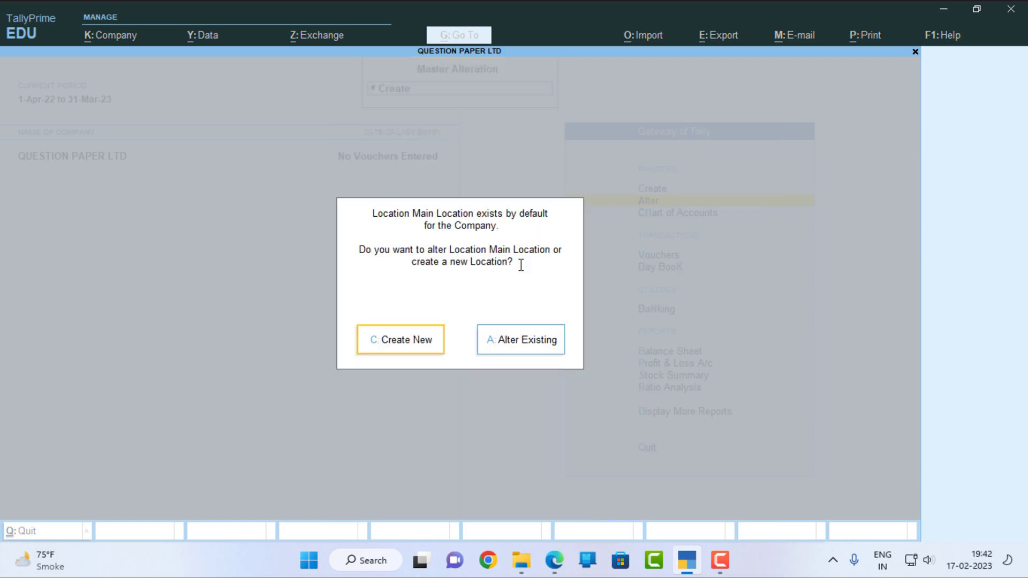
key("c")
Step: Create the location Newtown Godown under Primary, allowing storage of materials and leaving the alias blank, and save it
key("alt+Tab")
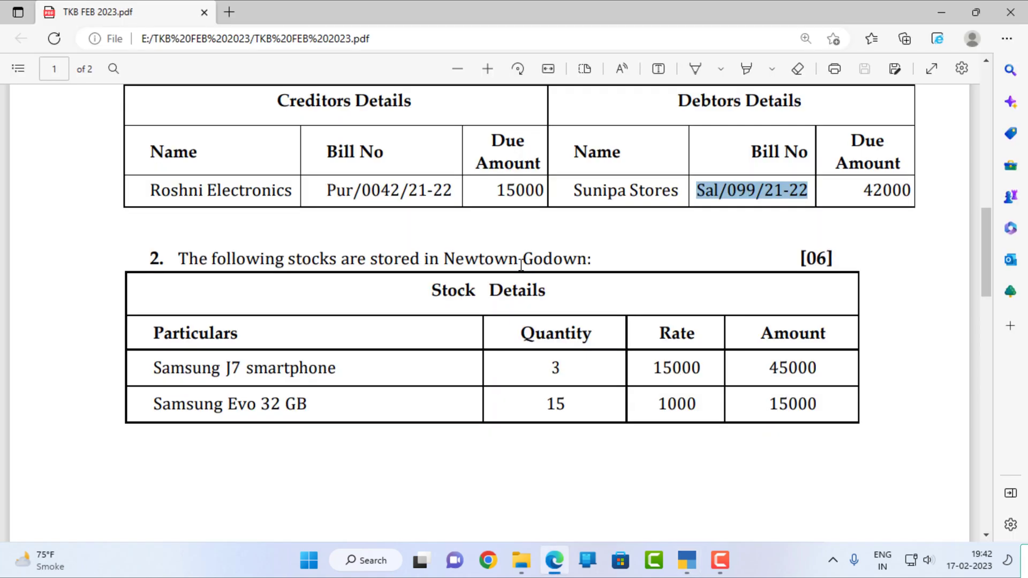
key("alt+Tab")
type("Ne")
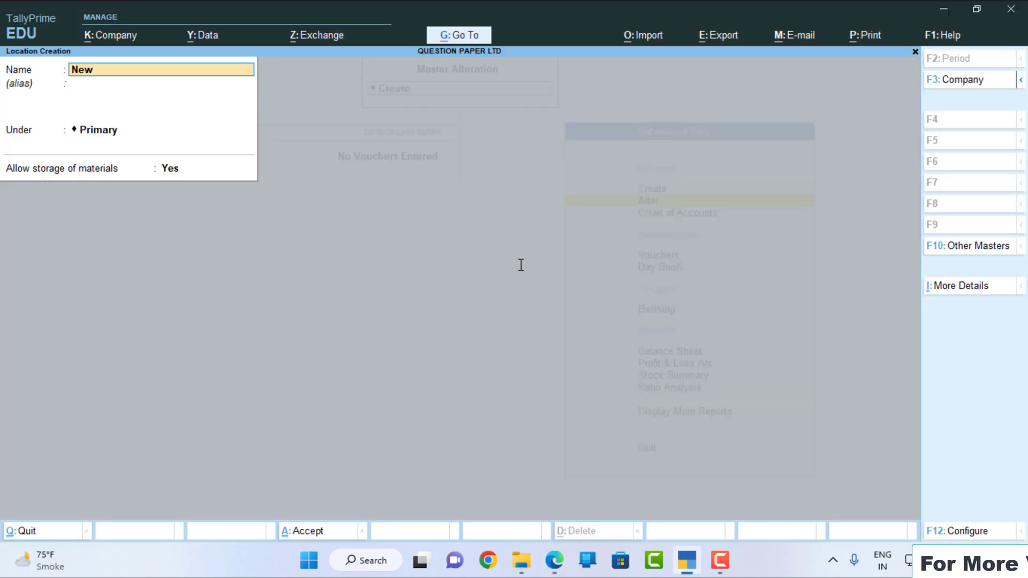
type("wtown Godown")
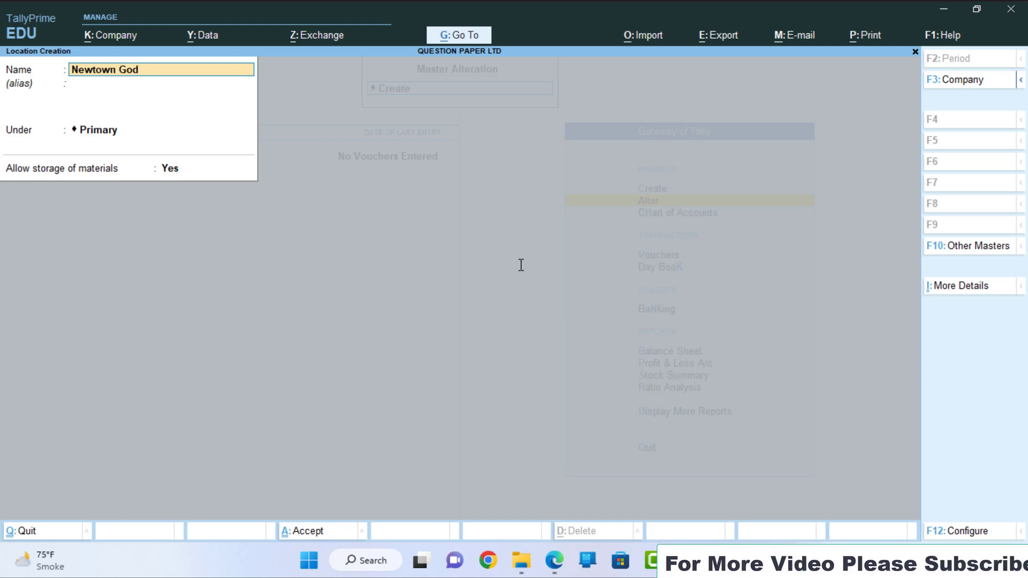
key("Return")
key("Return")
key("Return")
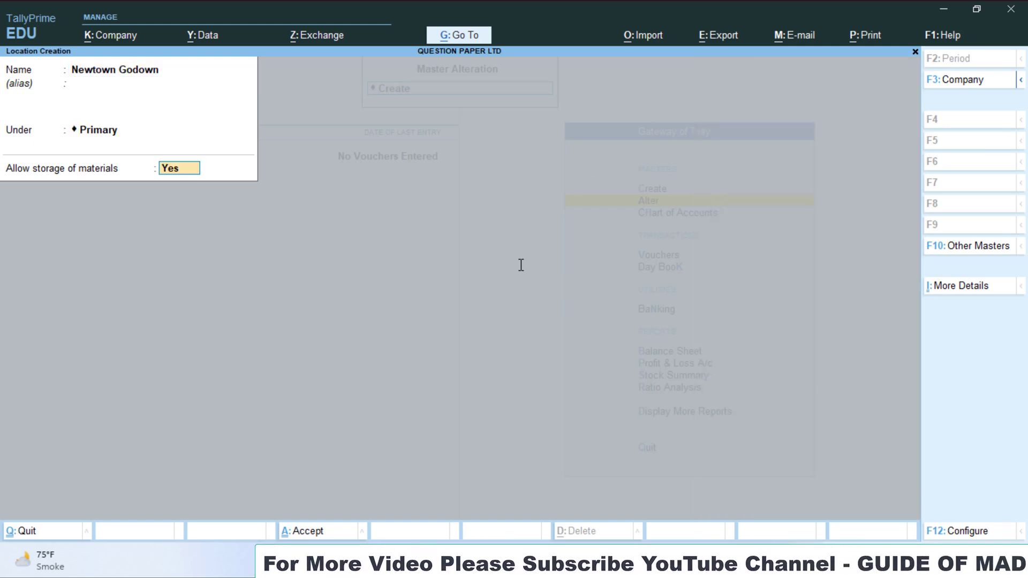
key("Return")
key("Return")
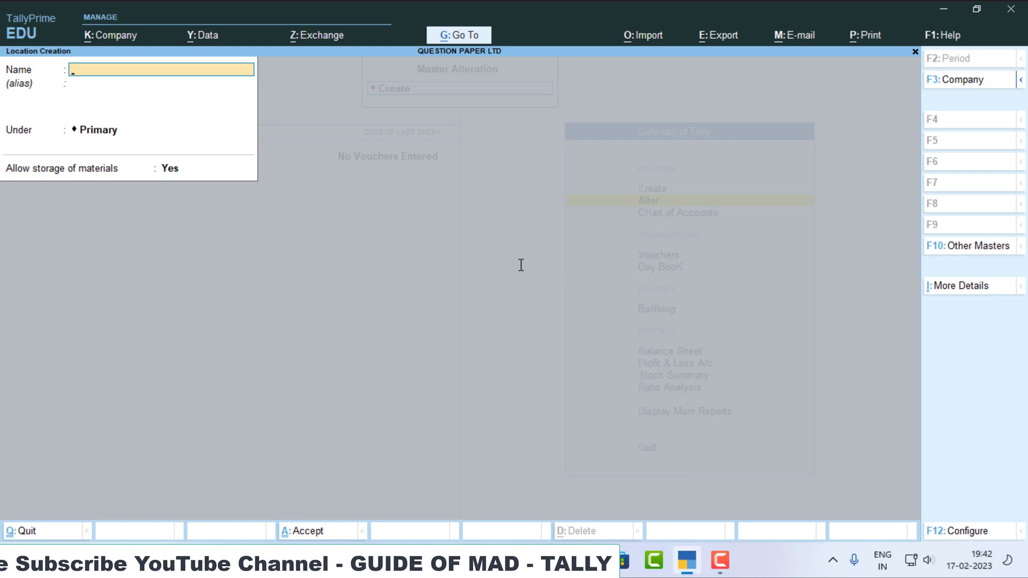
Step: Leave location creation and start creating a new stock item from the inventory masters
key("Escape")
key("Escape")
key("Up")
key("Up")
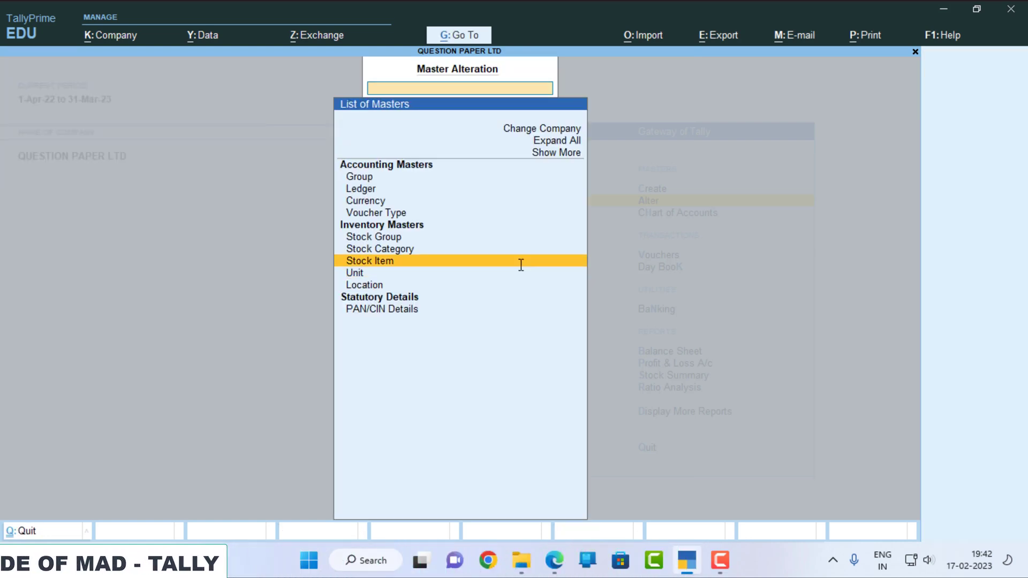
key("Return")
key("Return")
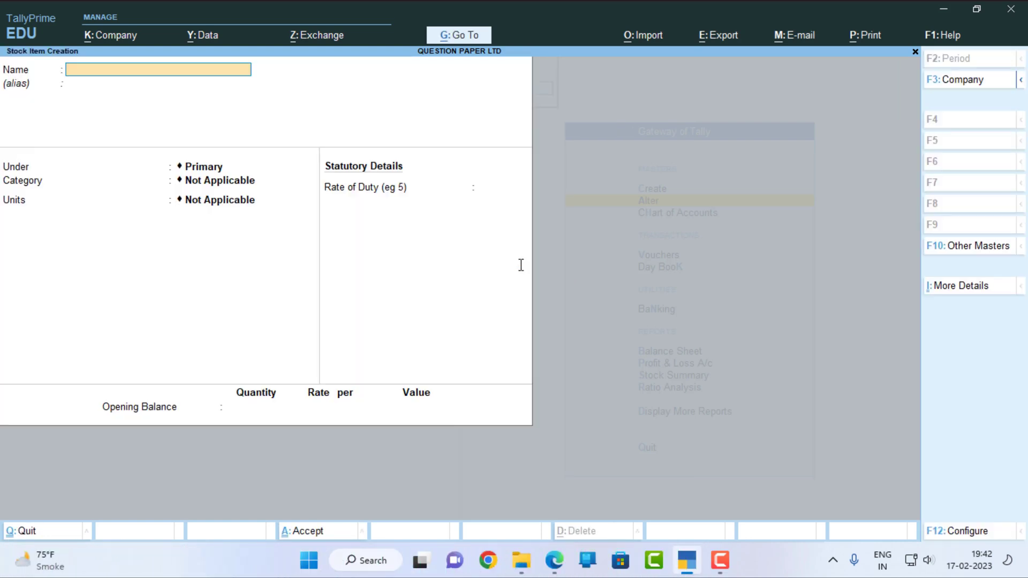
Step: Name the stock item Samsung J7 smartphone, copied from the question paper, under Primary with no alias or category
key("alt+Tab")
key("alt+Tab")
key("alt+Tab")
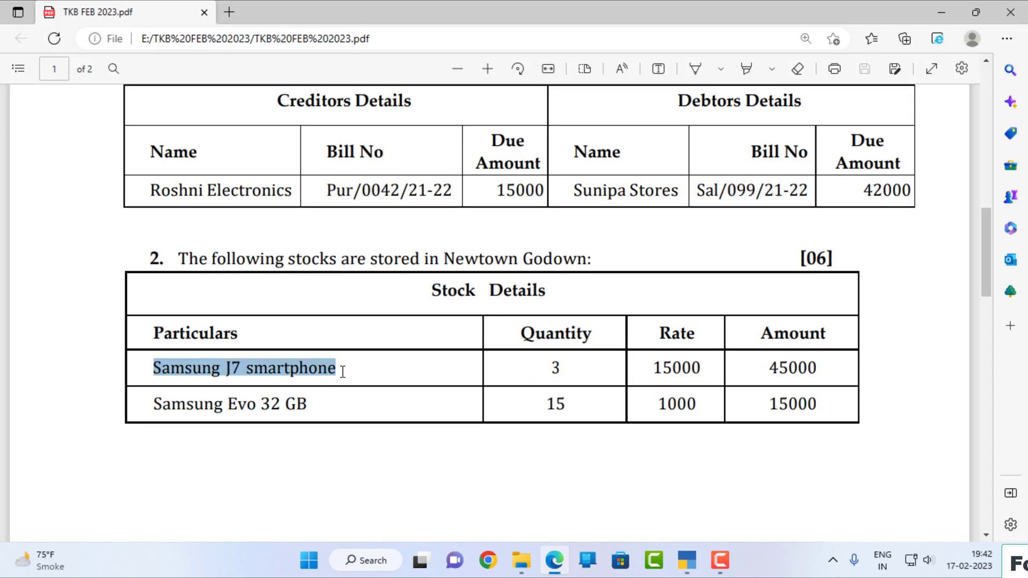
key("alt+Tab")
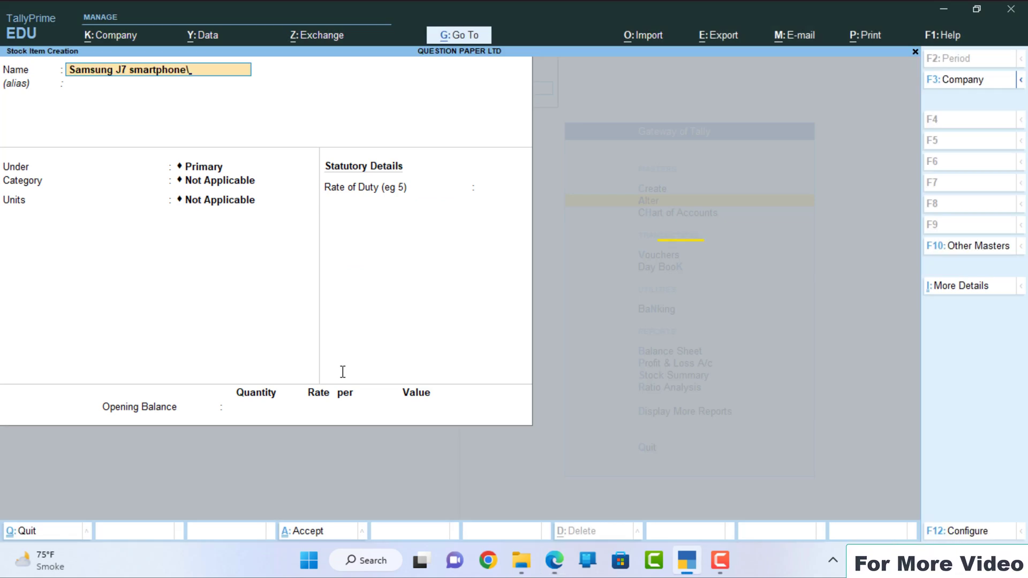
key("BackSpace")
key("Return")
key("Return")
key("Return")
key("Return")
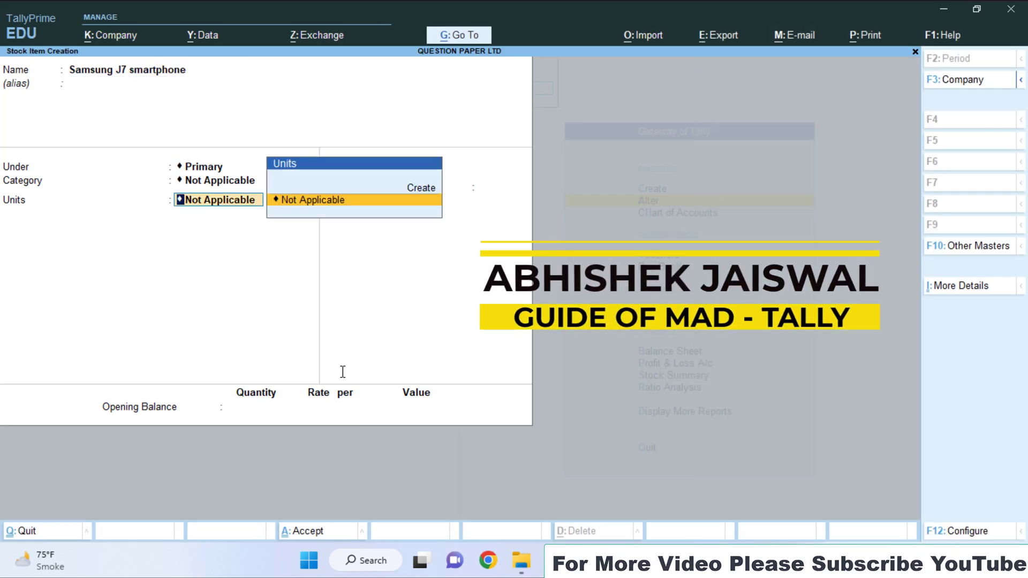
Step: Create the simple unit pcs with 0 decimal places for the item, leaving alternate units, BOM components and standard rates off
key("alt+c")
type("pcs")
key("Return")
key("Return")
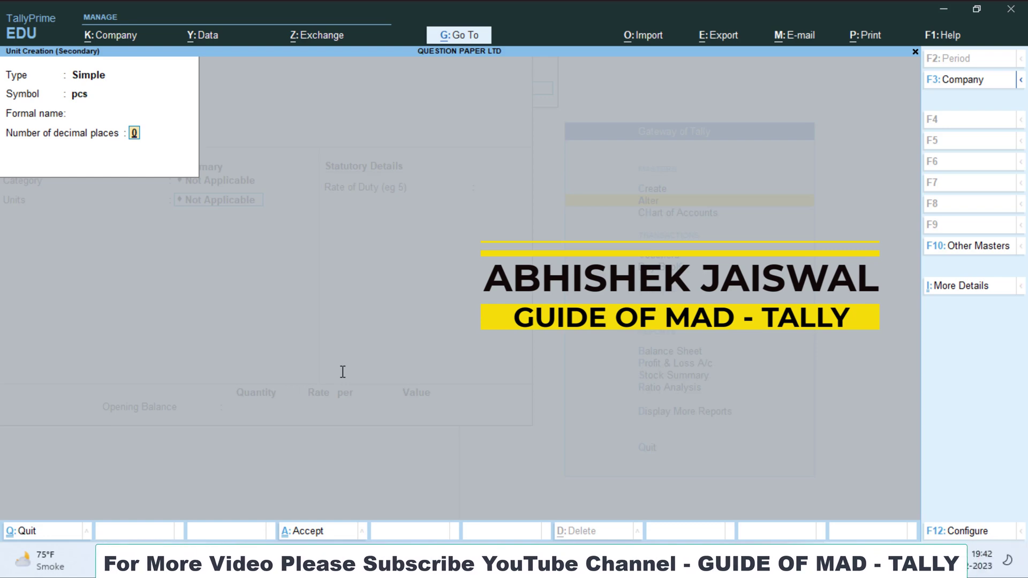
key("Return")
key("Return")
key("Return")
key("Return")
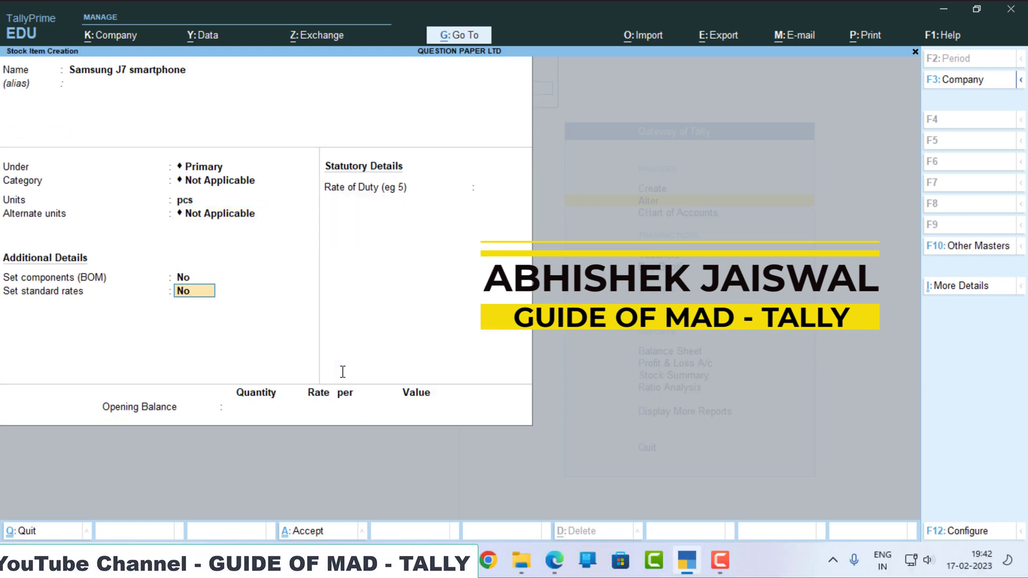
key("Return")
key("Return")
Step: Enter the smartphone's opening balance of 3 pcs in Newtown Godown at a rate of 15000 and save the item
key("alt+Tab")
key("alt+Tab")
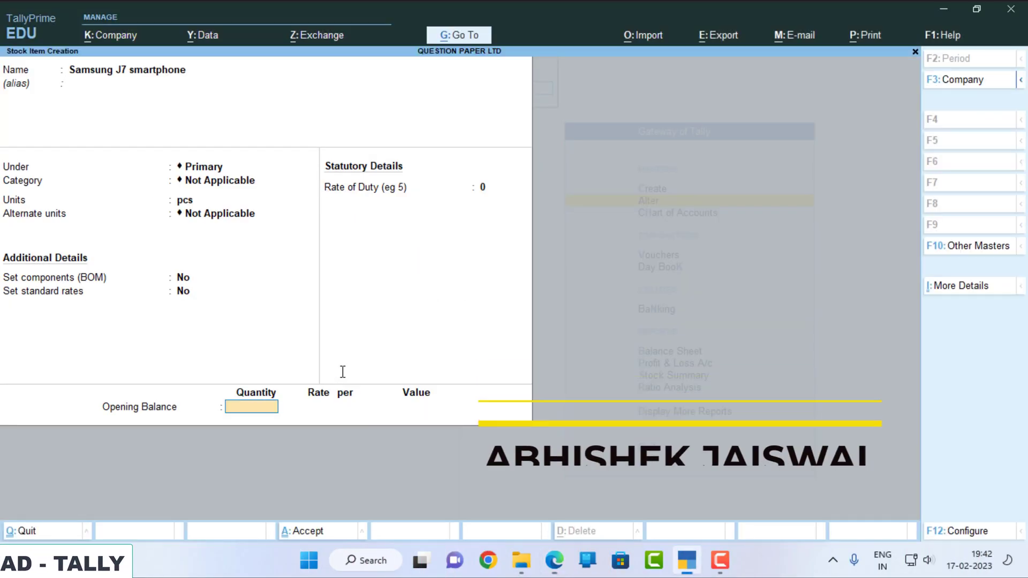
type("3")
key("Return")
key("Down")
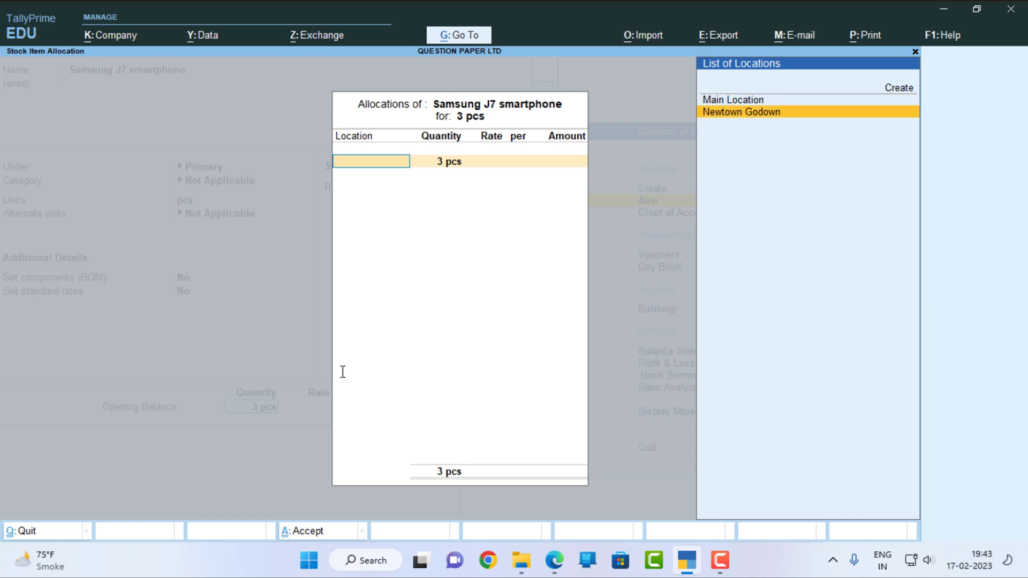
key("Return")
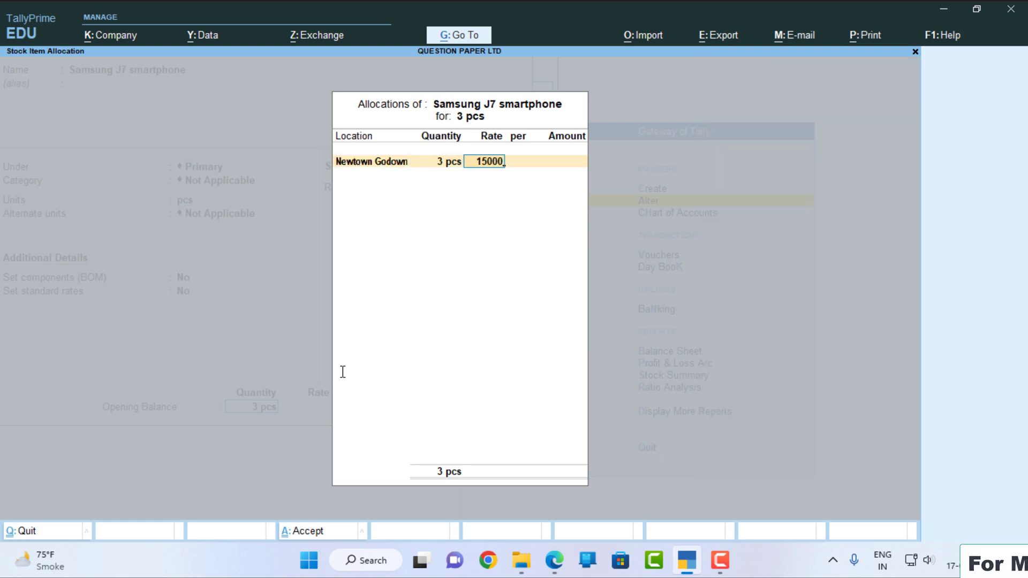
key("Return")
key("Return")
key("Return")
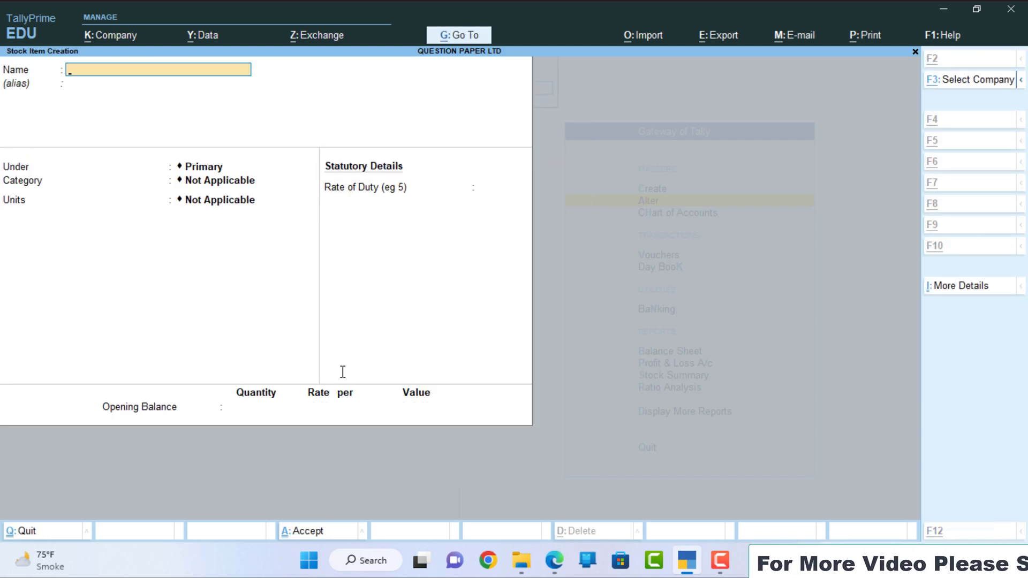
Step: Copy Samsung Evo 32 GB from the question paper as the next stock item's name, leaving the alias blank
key("alt+Tab")
key("alt+Tab")
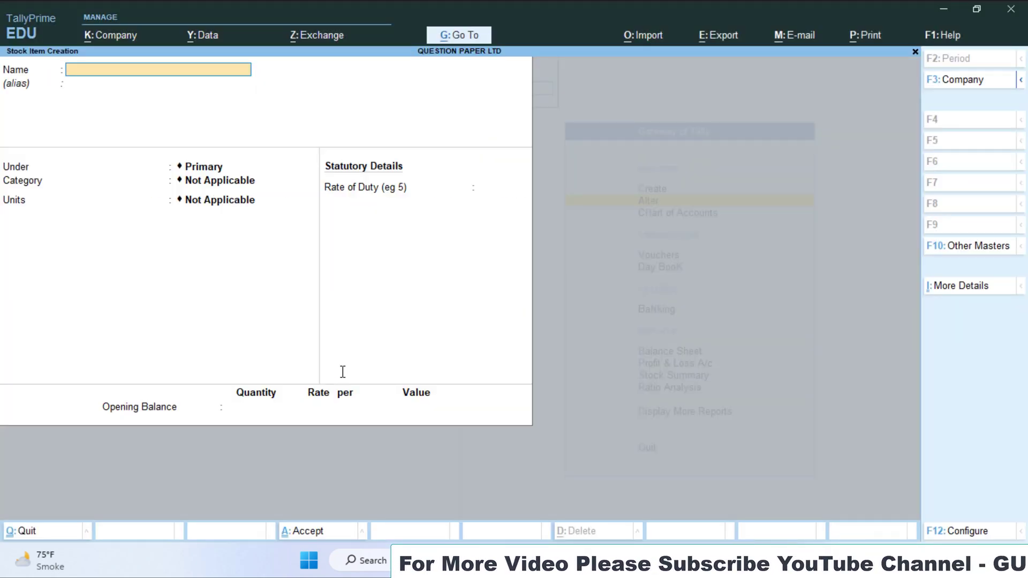
type("S")
key("BackSpace")
key("alt+Tab")
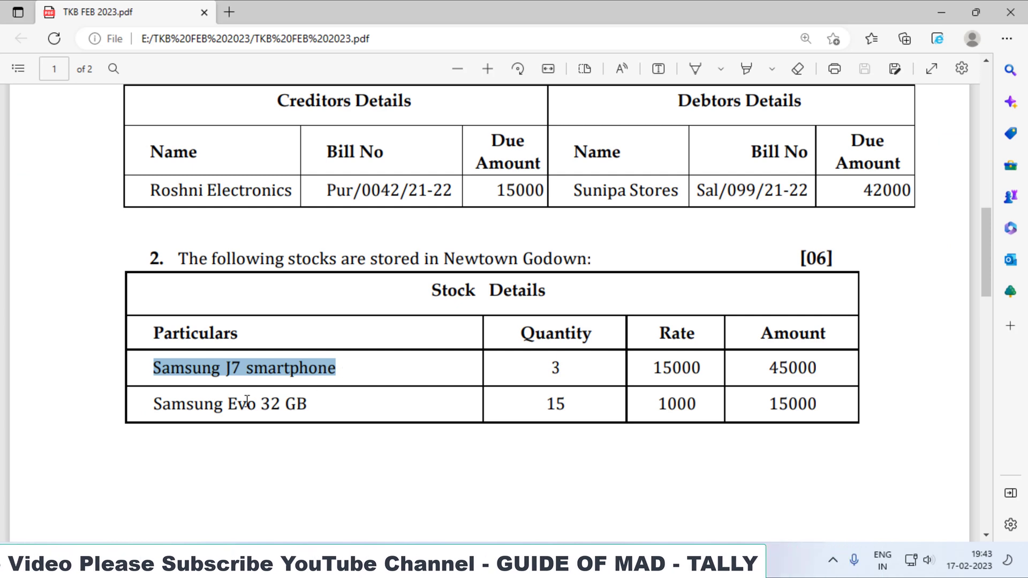
left_click_drag(138, 415, 325, 403)
key("ctrl+c")
key("alt+Tab")
key("ctrl+v")
key("Return")
key("Return")
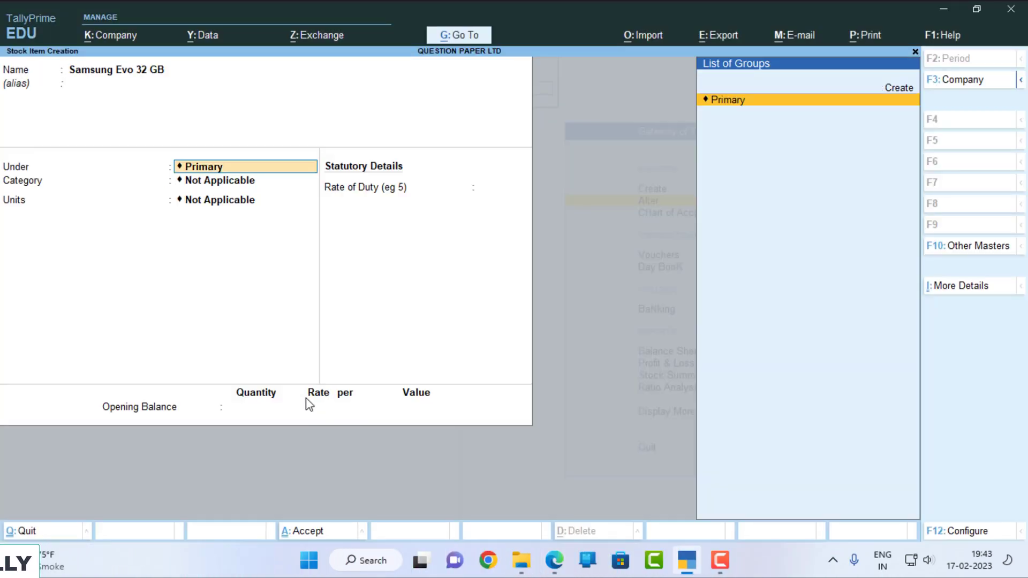
Step: Keep Samsung Evo 32 GB under Primary with no category, assign the unit pcs, and leave the remaining item options at their defaults
key("Return")
key("Return")
key("Down")
key("Return")
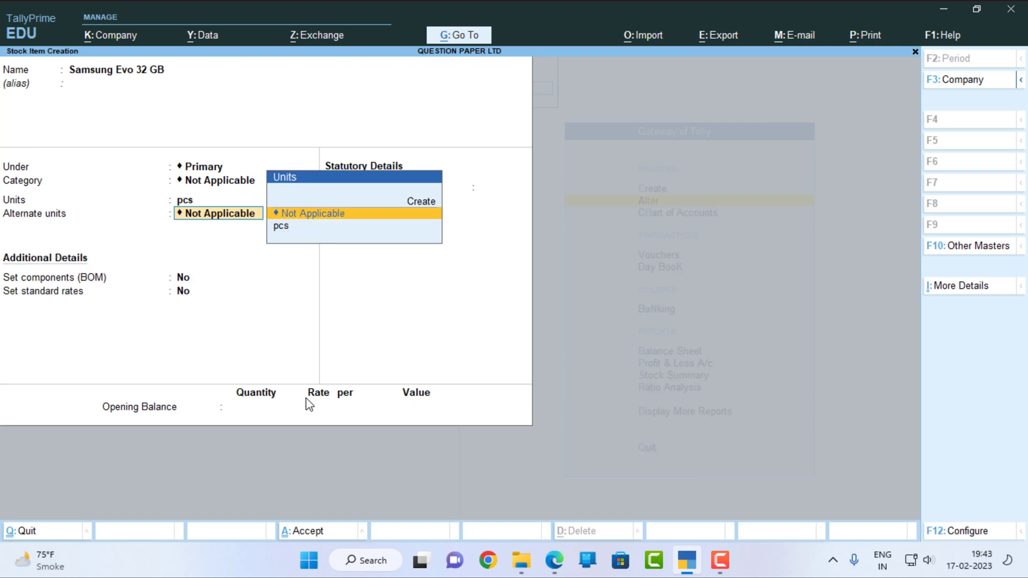
key("Return")
key("Return")
key("Return")
key("Return")
Step: Set the Samsung Evo 32 GB opening quantity to 15 pcs and allocate it to Newtown Godown instead of Main Location
key("alt+Tab")
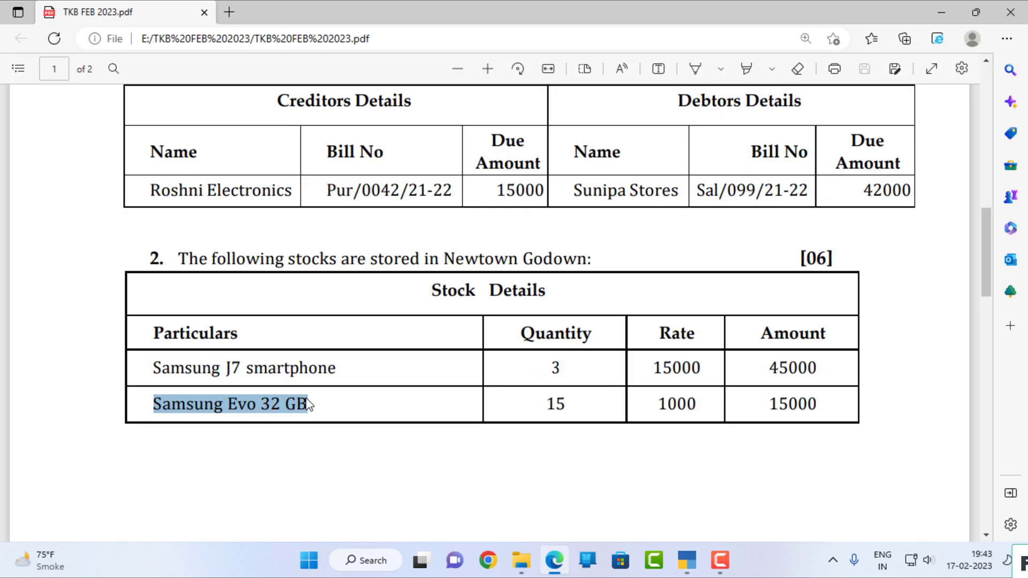
key("alt+Tab")
type("15")
key("Return")
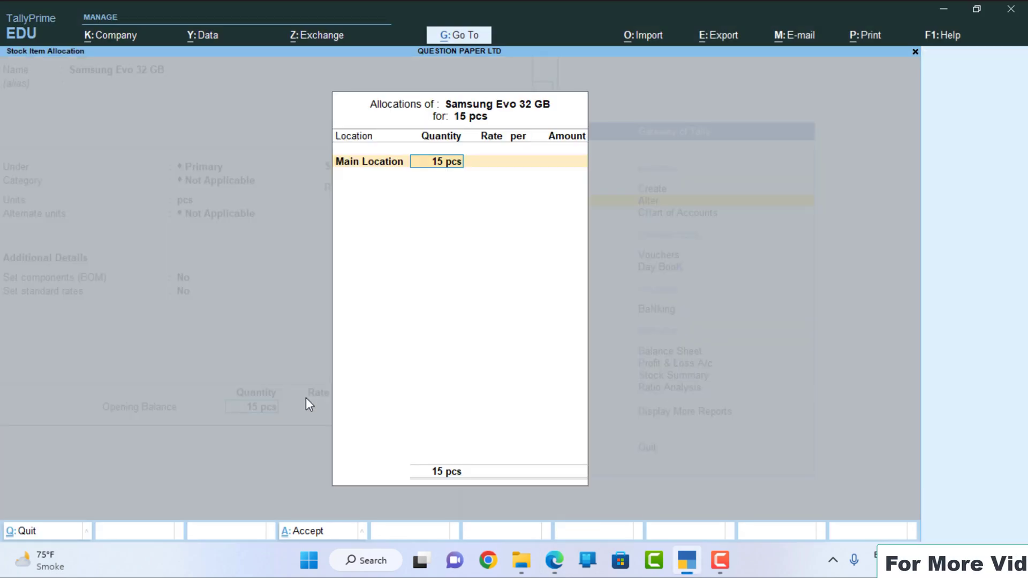
key("BackSpace")
key("Down")
key("Return")
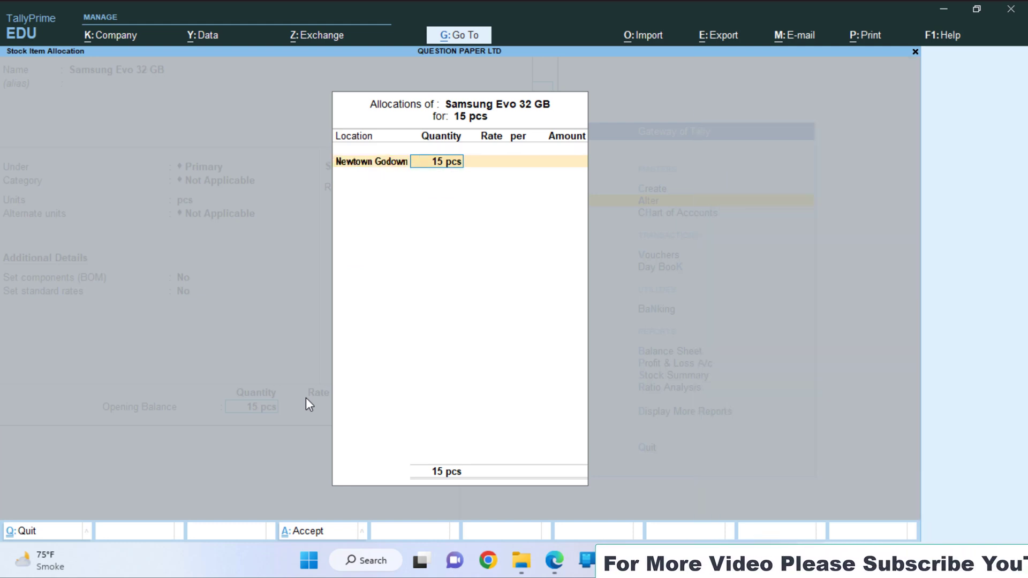
Step: Set the Samsung Evo 32 GB opening rate to 1000 per pcs, save the item, and leave stock item creation
key("Return")
type("1000")
key("Return")
key("Return")
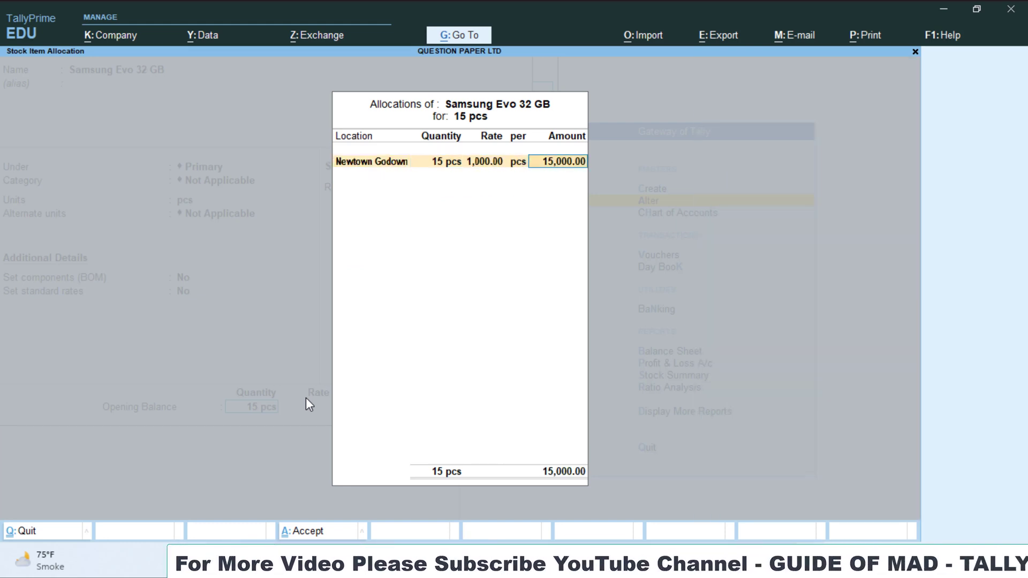
key("Return")
key("Return")
key("y")
key("Escape")
key("Escape")
key("Escape")
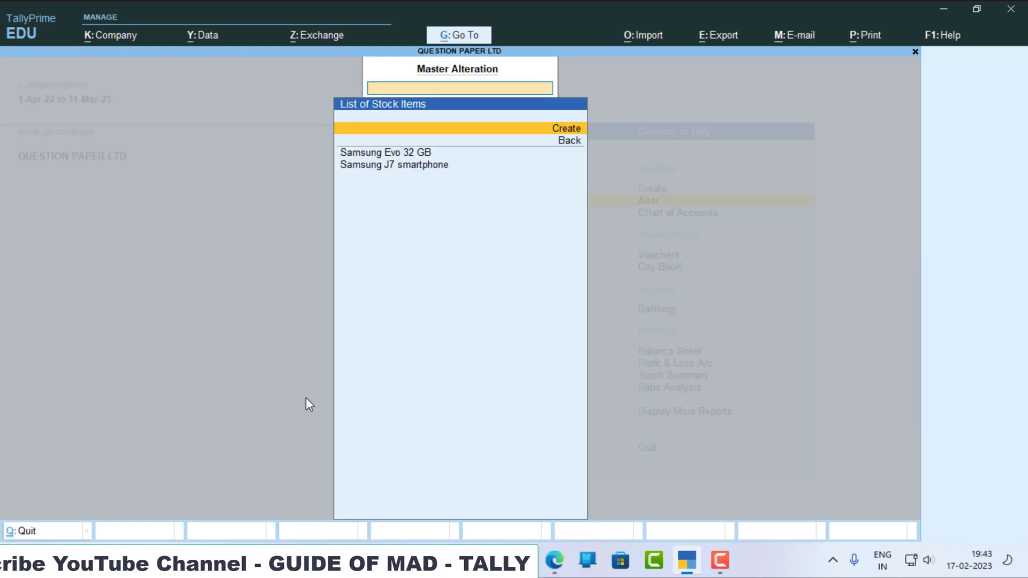
Step: Open the Balance Sheet and compare its balances and totals with the question paper's opening balance table
key("Down")
key("Down")
key("Down")
key("Down")
key("Down")
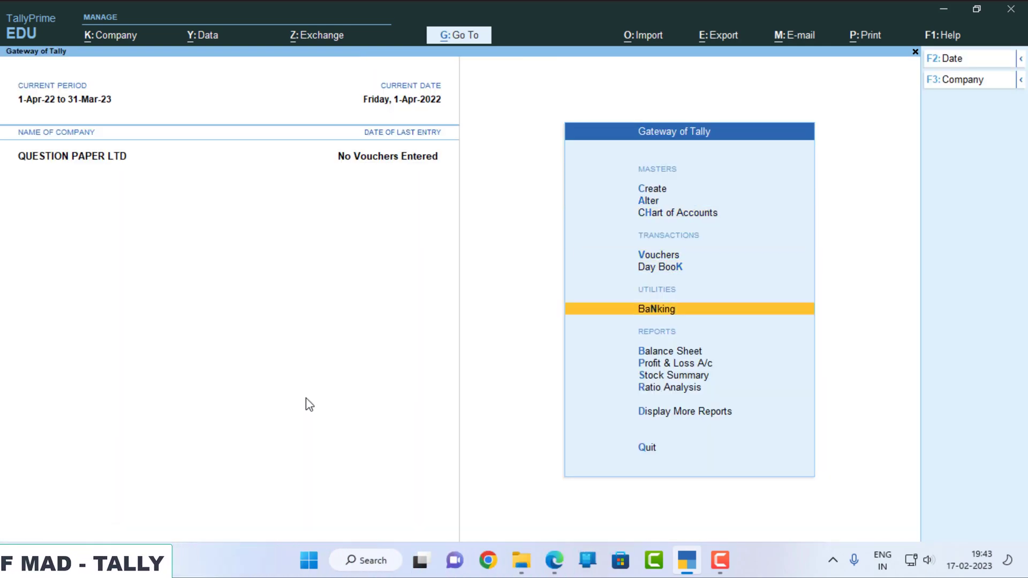
key("Return")
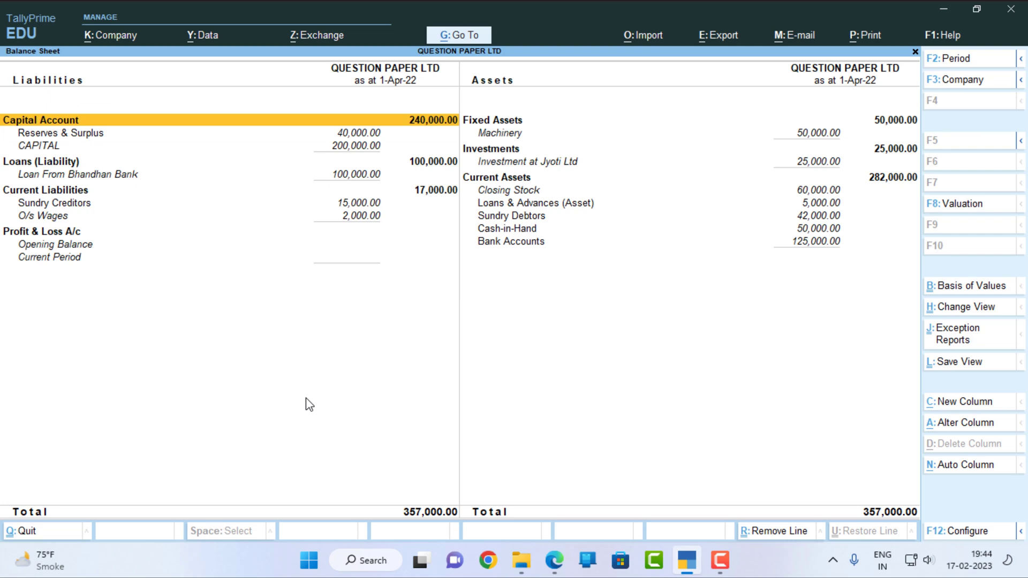
key("alt+Tab")
scroll(308, 404, "up", 5)
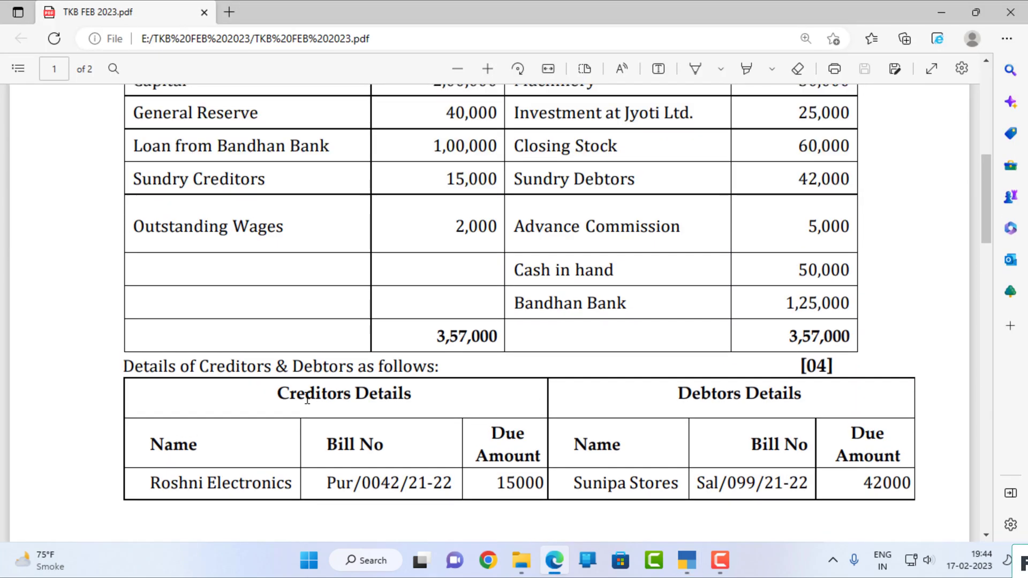
key("alt+Tab")
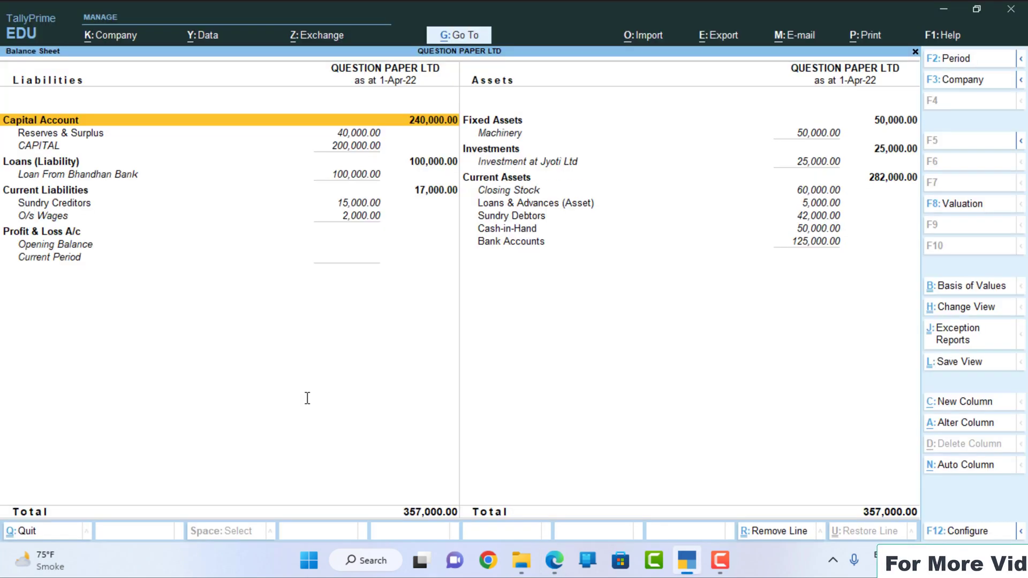